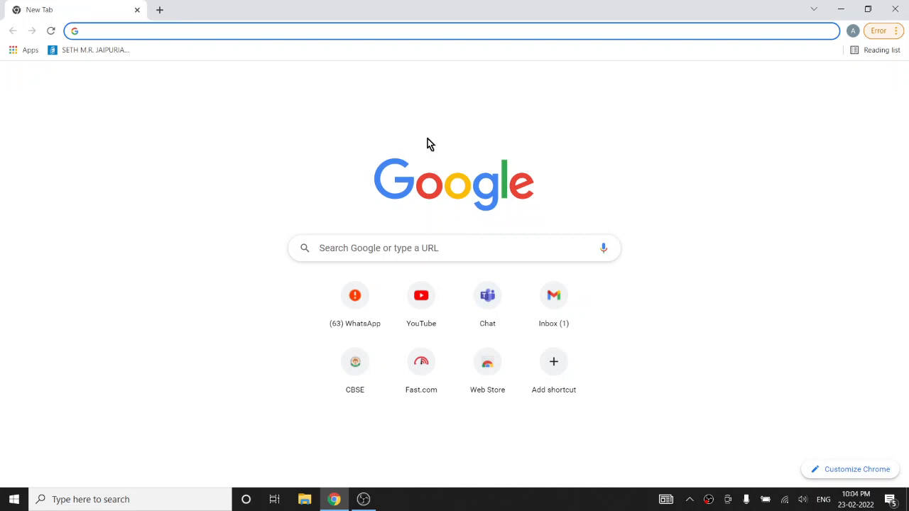
Search the web for "microsoft forms" and open the Microsoft Forms site at forms.office.com
{"action": "type", "text": "micro"}
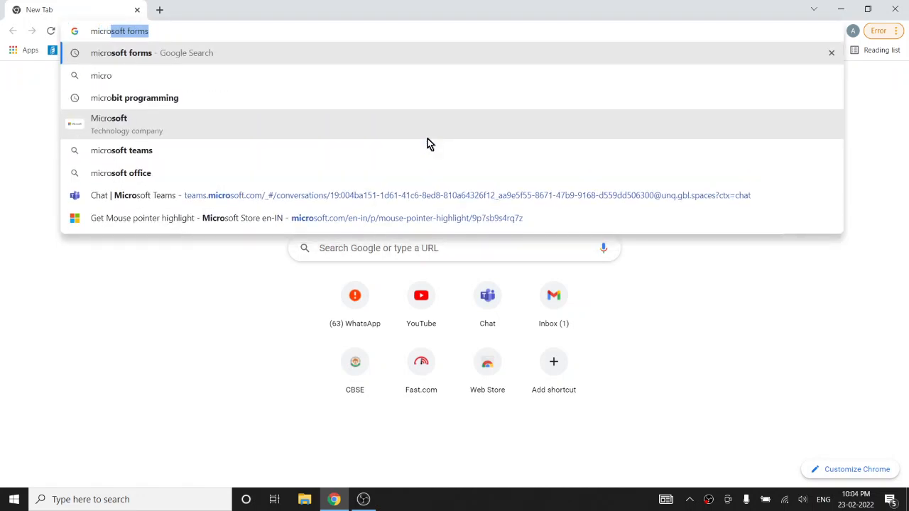
{"action": "key", "text": "Return"}
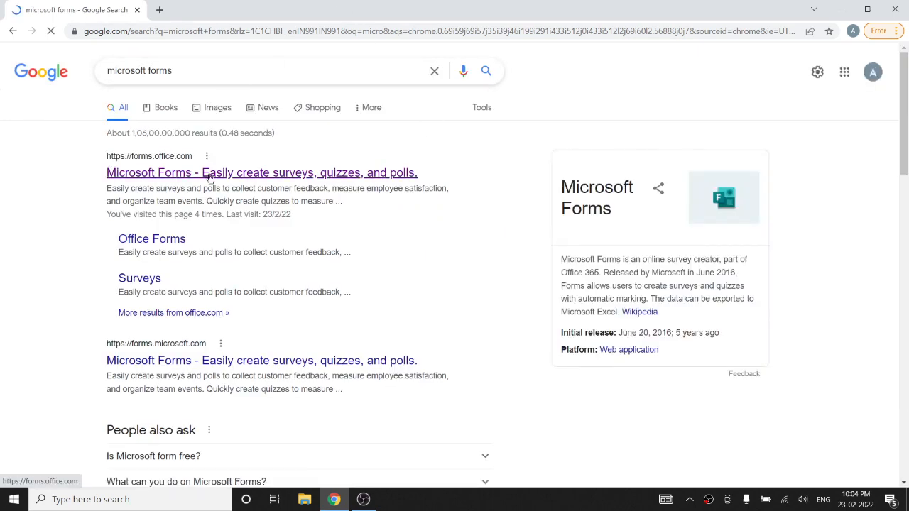
{"action": "left_click", "coordinate": [219, 174]}
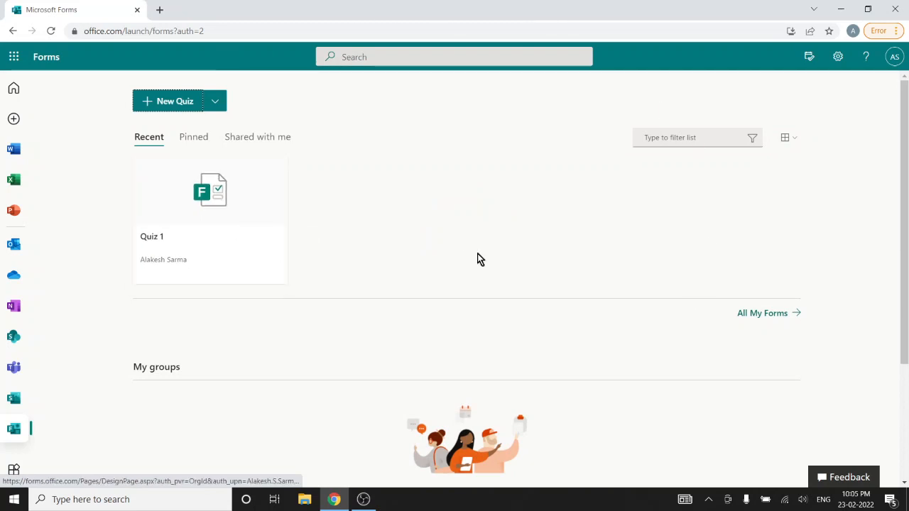
Open an incognito window, search for "microsoft forms" and open the Microsoft Forms site from the results
{"action": "left_click", "coordinate": [896, 31]}
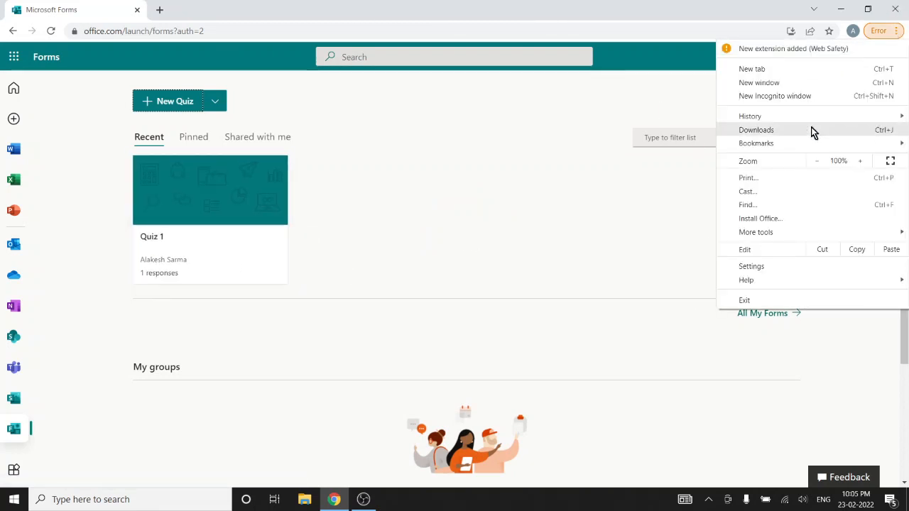
{"action": "left_click", "coordinate": [769, 95]}
{"action": "type", "text": "micr"}
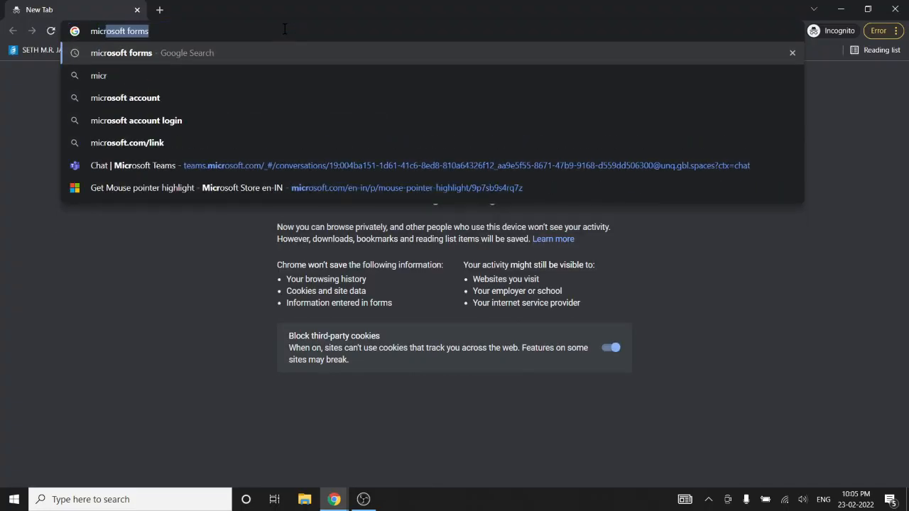
{"action": "key", "text": "Return"}
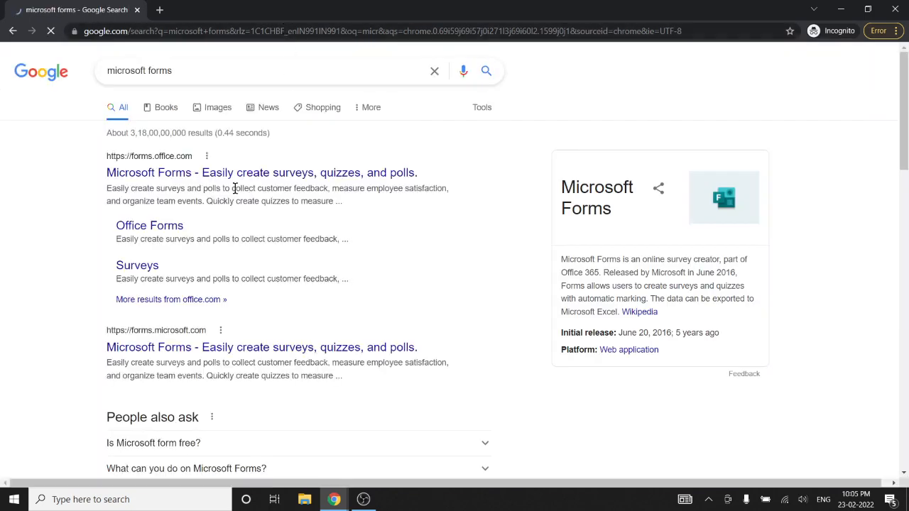
{"action": "left_click", "coordinate": [174, 176]}
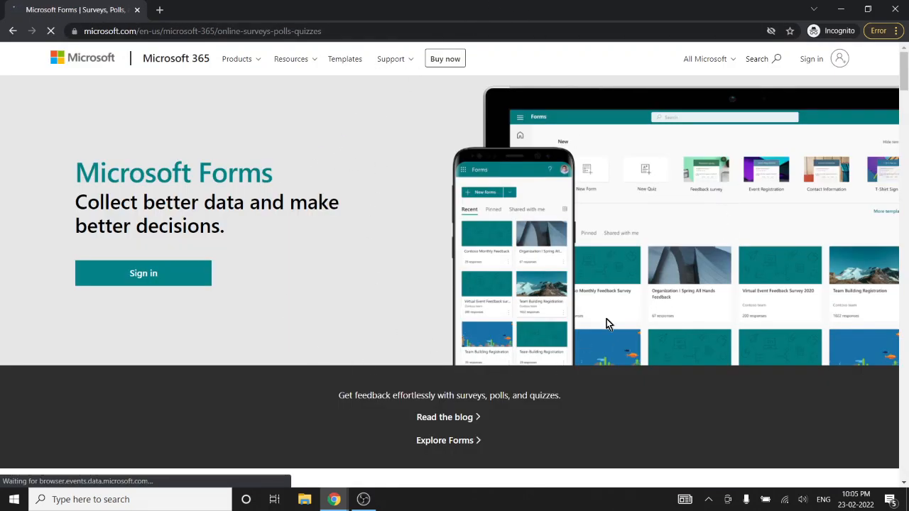
Open the Microsoft account sign-in page from the Microsoft Forms landing page
{"action": "left_click", "coordinate": [141, 275]}
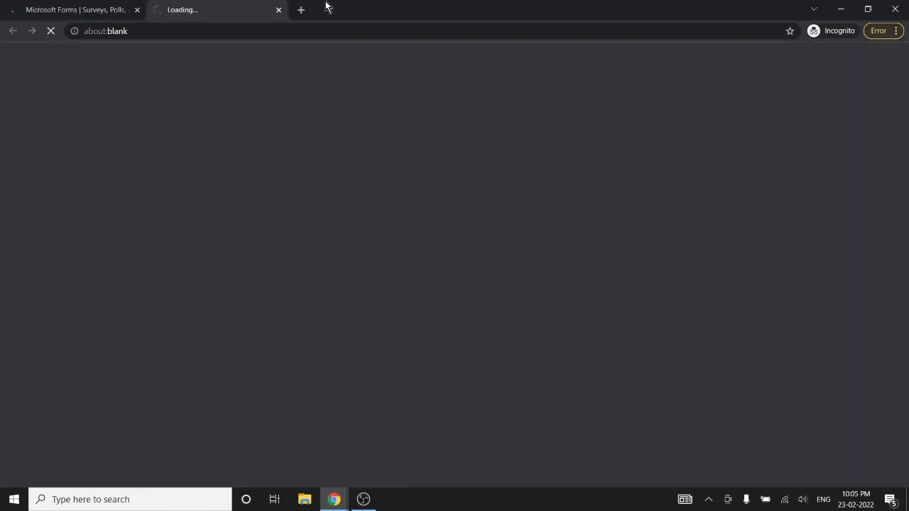
{"action": "left_click", "coordinate": [77, 12]}
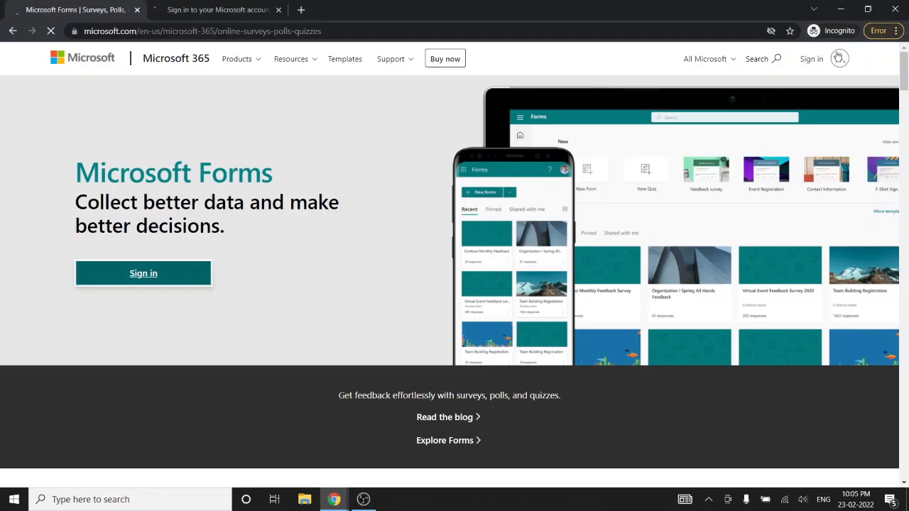
{"action": "left_click", "coordinate": [241, 14]}
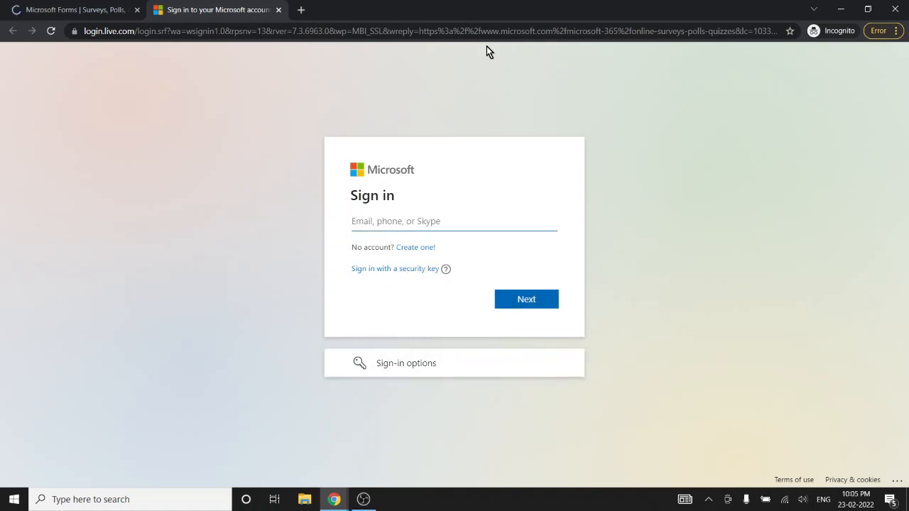
Compare the signed-in Forms home page with the sign-in page and close the incognito window
{"action": "mouse_move", "coordinate": [333, 499]}
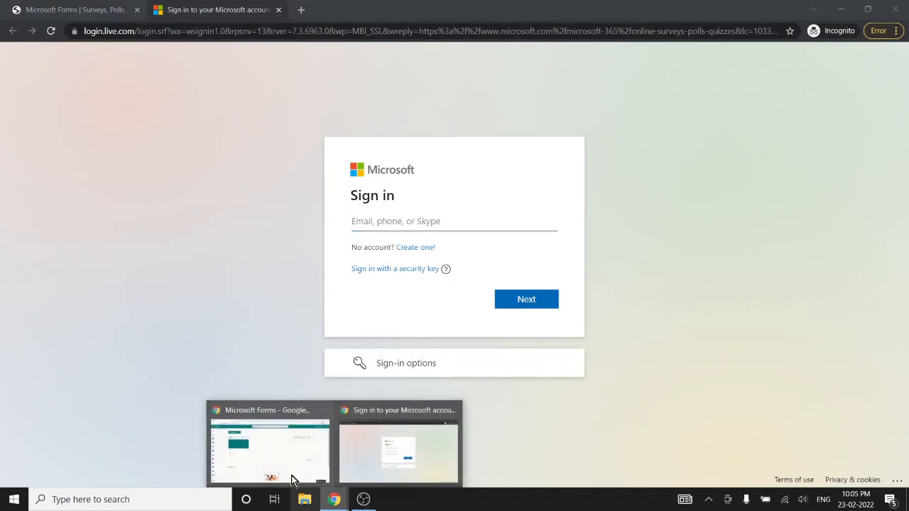
{"action": "left_click", "coordinate": [261, 462]}
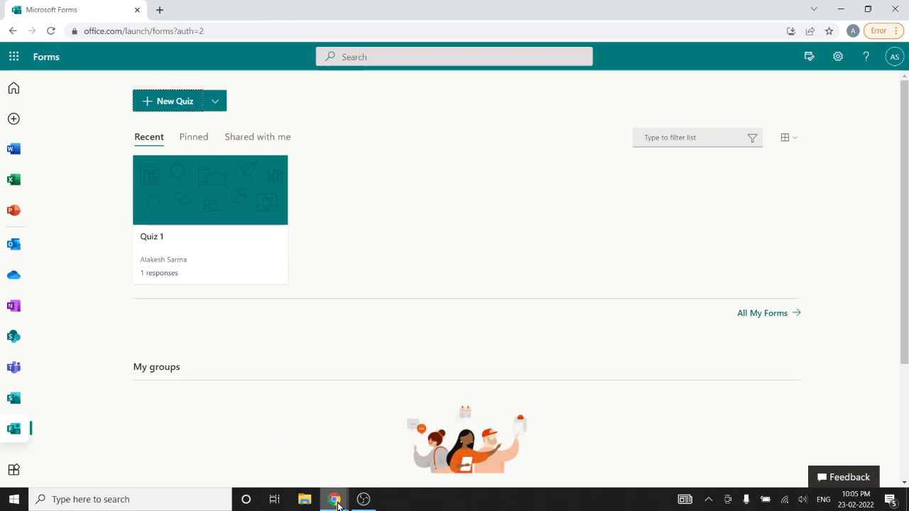
{"action": "left_click", "coordinate": [366, 460]}
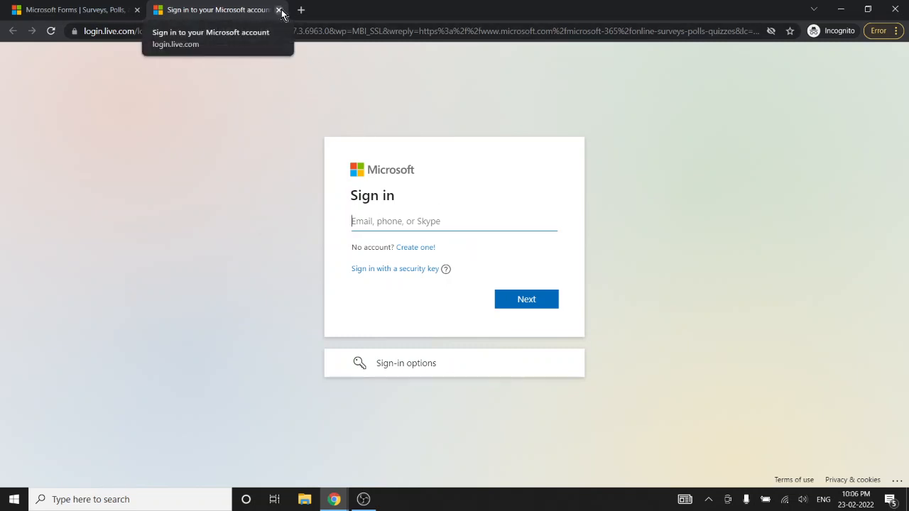
{"action": "left_click", "coordinate": [895, 11]}
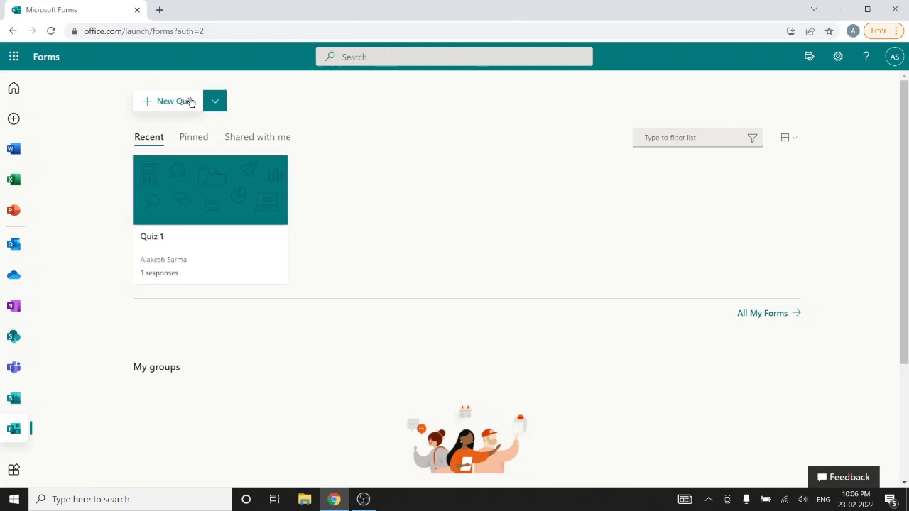
Create a new blank quiz from the Forms home page
{"action": "left_click", "coordinate": [215, 102]}
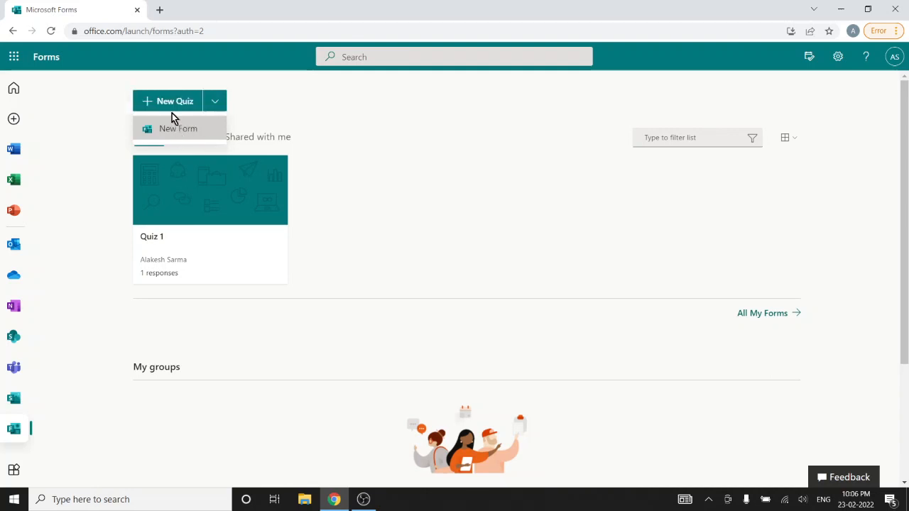
{"action": "left_click", "coordinate": [167, 104]}
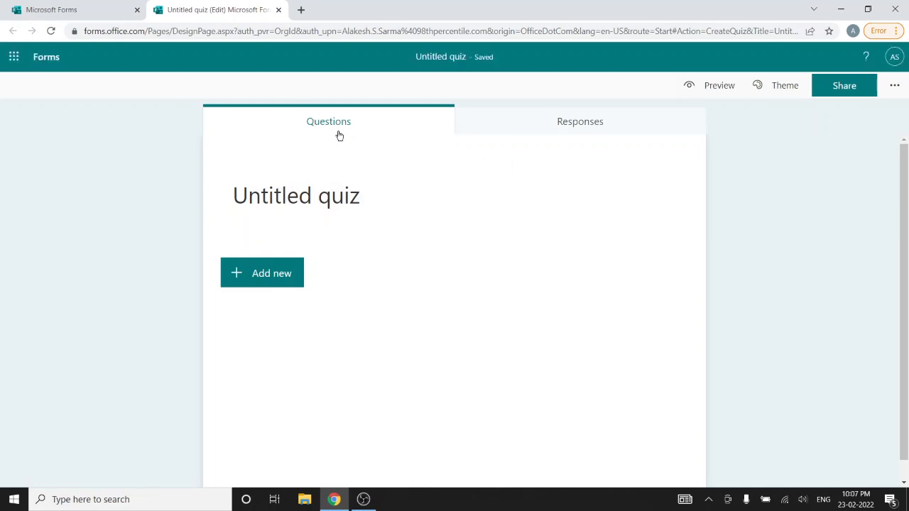
Examine the quiz's responses page, its additional options and the app launcher, and return to the questions page
{"action": "left_click", "coordinate": [569, 127]}
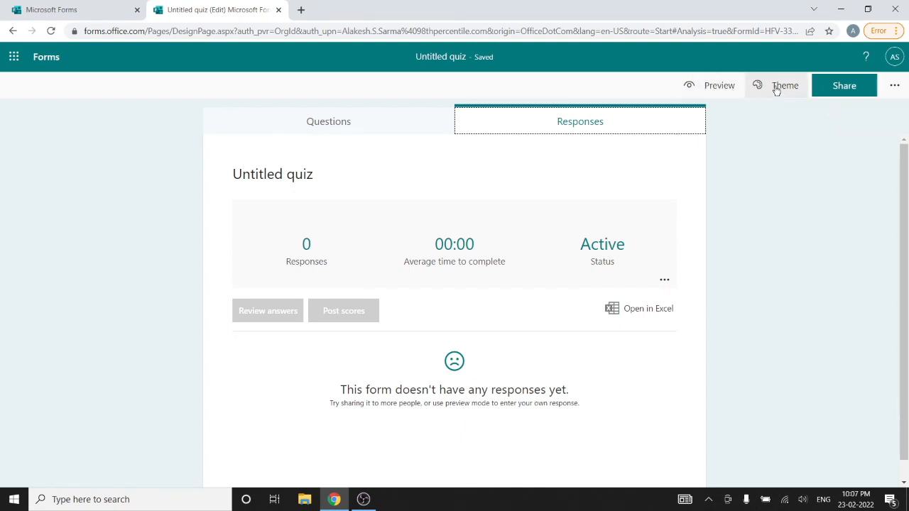
{"action": "left_click", "coordinate": [889, 86]}
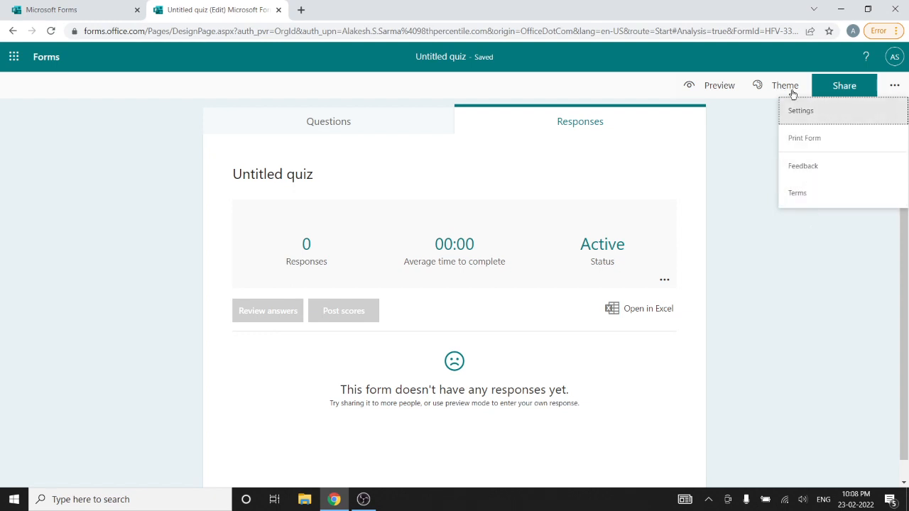
{"action": "left_click", "coordinate": [13, 56]}
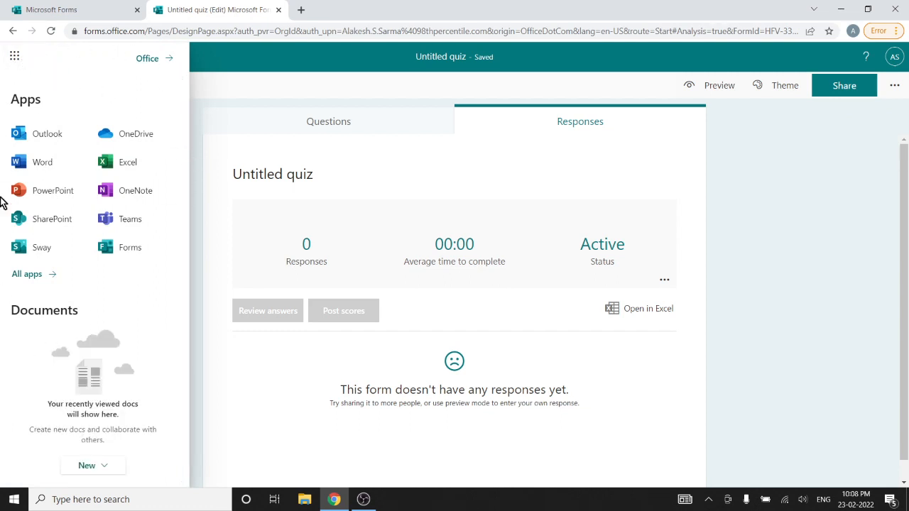
{"action": "left_click", "coordinate": [231, 56]}
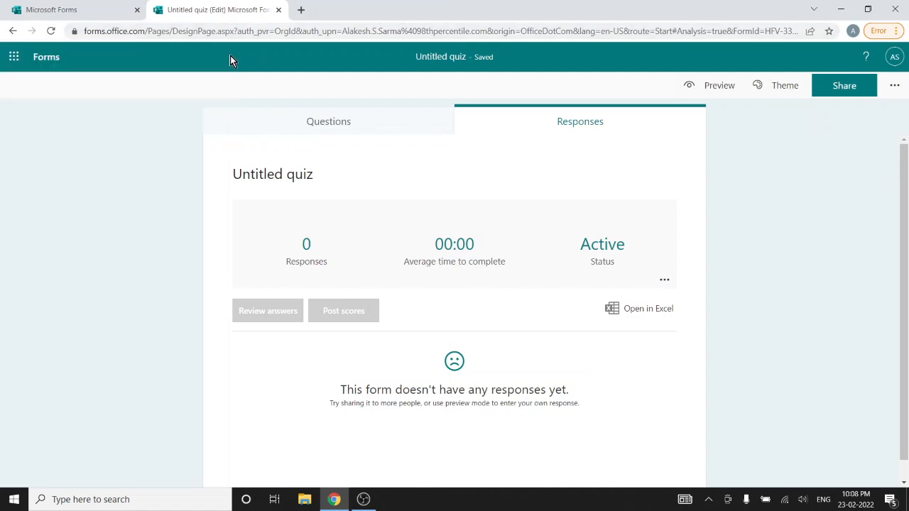
{"action": "left_click", "coordinate": [316, 126]}
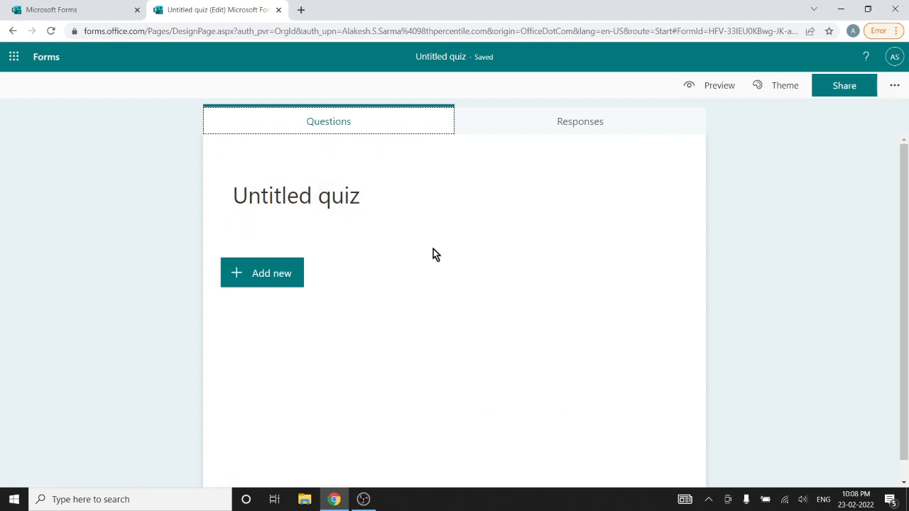
Change the quiz title to "Quiz" and leave the description empty
{"action": "left_click", "coordinate": [414, 191]}
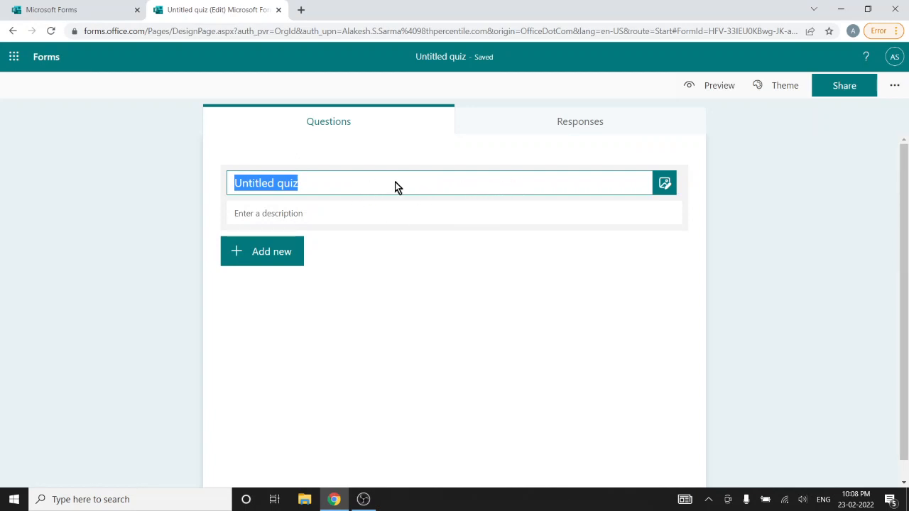
{"action": "type", "text": "ui"}
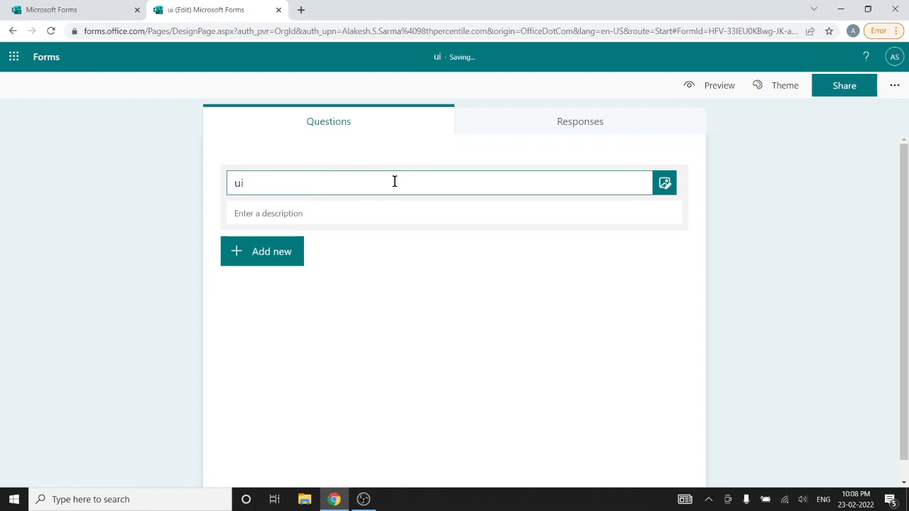
{"action": "key", "text": "BackSpace"}
{"action": "key", "text": "BackSpace"}
{"action": "type", "text": "QQuiz"}
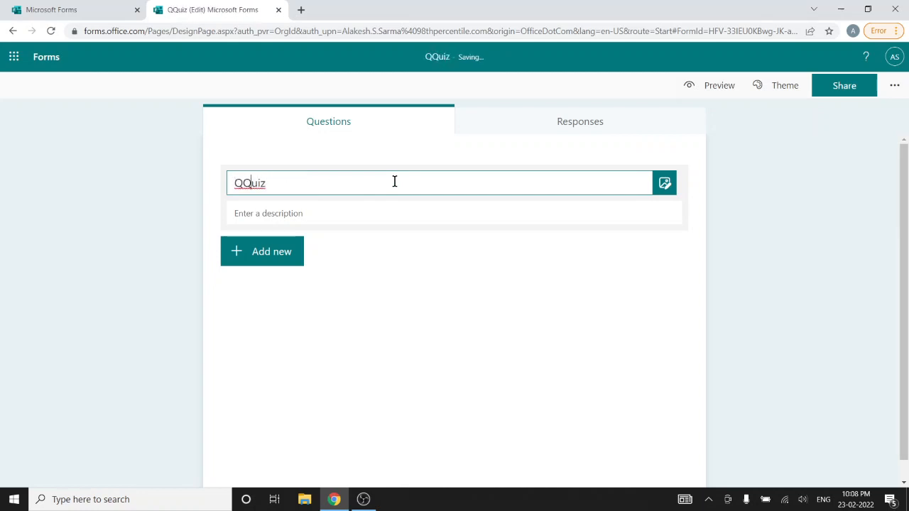
{"action": "key", "text": "BackSpace"}
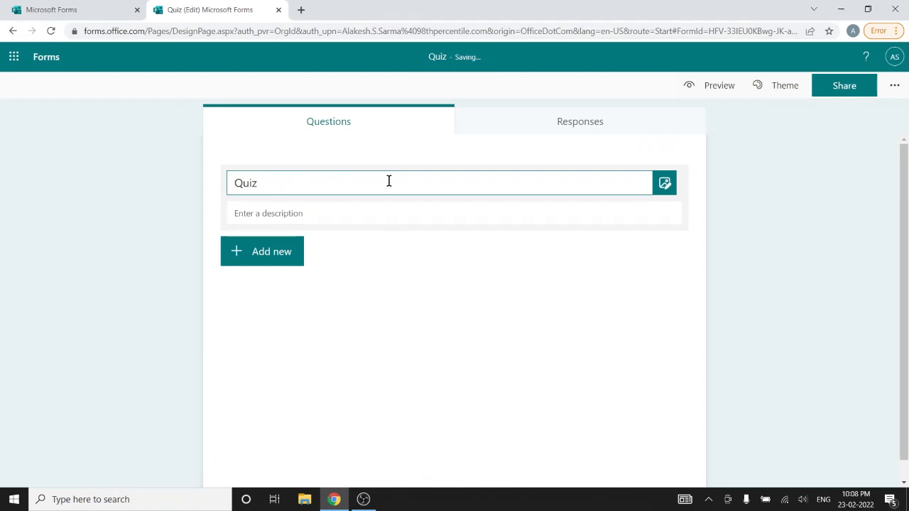
{"action": "left_click", "coordinate": [283, 214]}
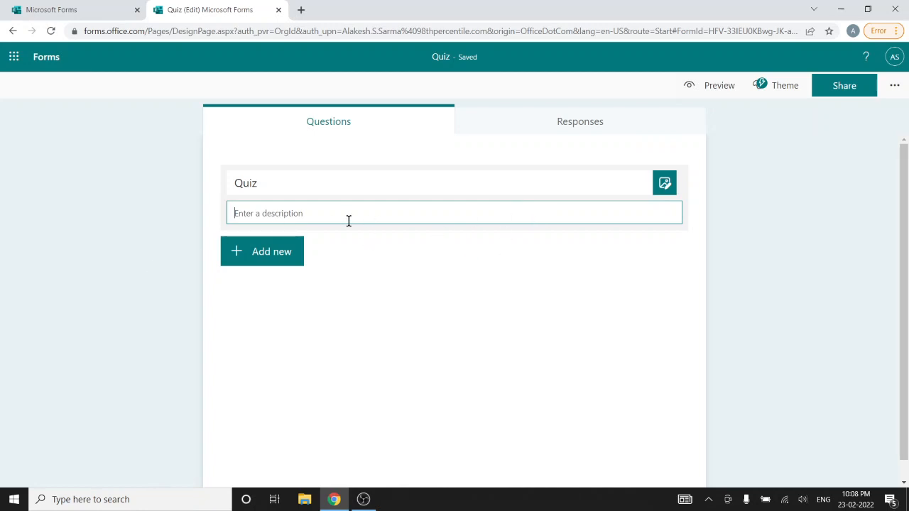
Examine the question types that can be added to the quiz, including the additional ones such as Ranking and Likert
{"action": "left_click", "coordinate": [260, 253]}
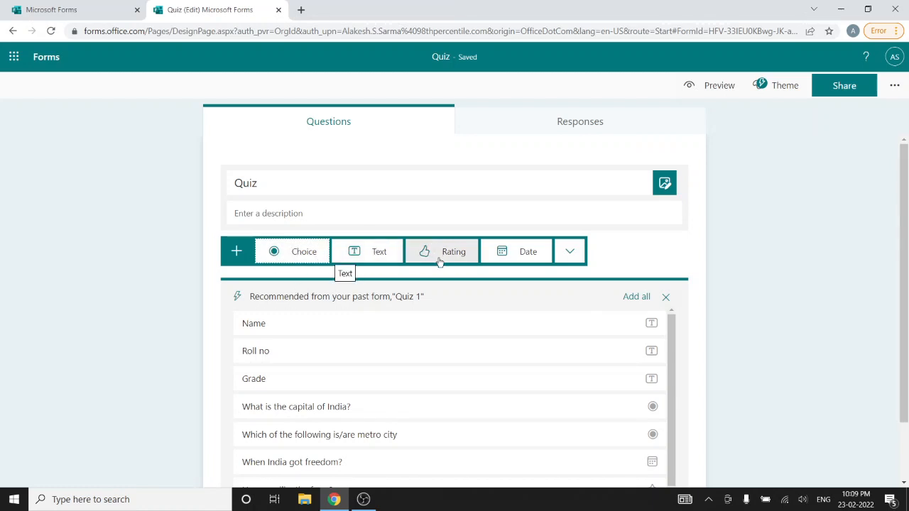
{"action": "left_click", "coordinate": [569, 254]}
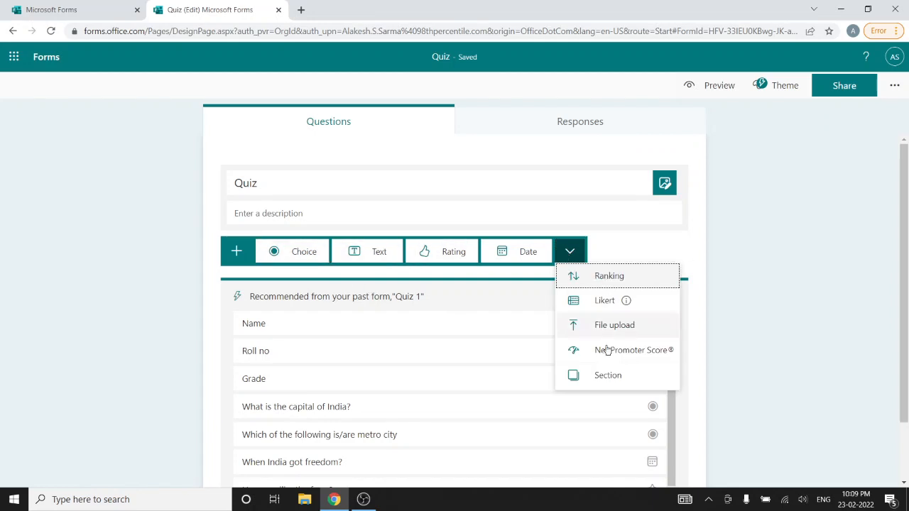
{"action": "left_click", "coordinate": [568, 253]}
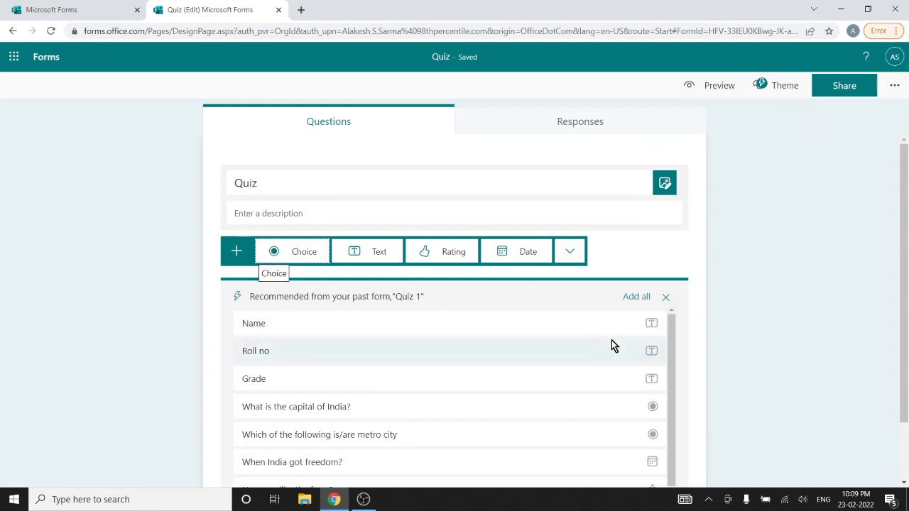
{"action": "scroll", "coordinate": [611, 340], "scroll_direction": "down", "scroll_amount": 1}
{"action": "left_click", "coordinate": [900, 252]}
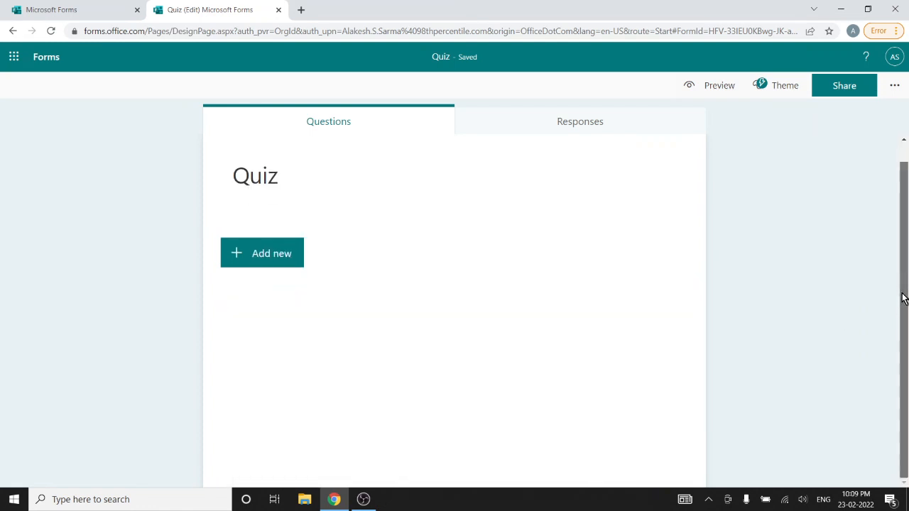
Add a Choice question to the quiz with the text "What is the Capital of India"
{"action": "left_click", "coordinate": [272, 257]}
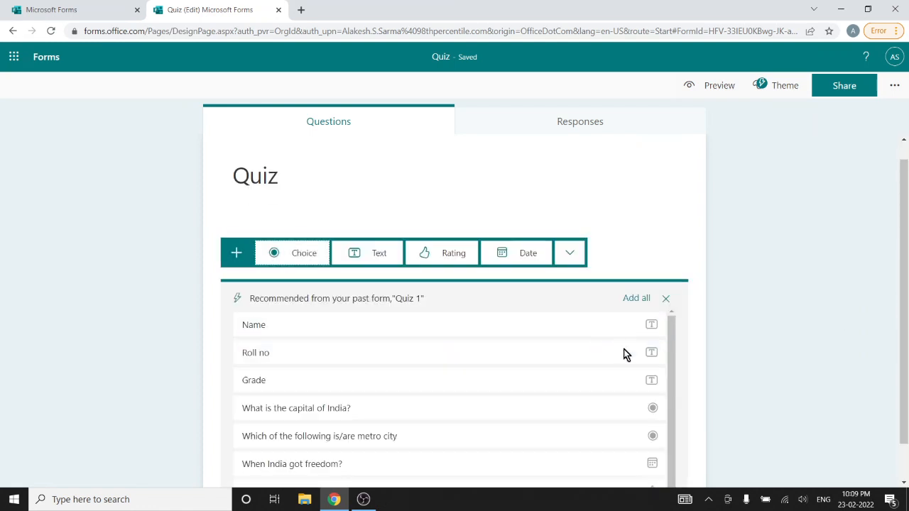
{"action": "left_click_drag", "start_coordinate": [671, 350], "coordinate": [670, 354]}
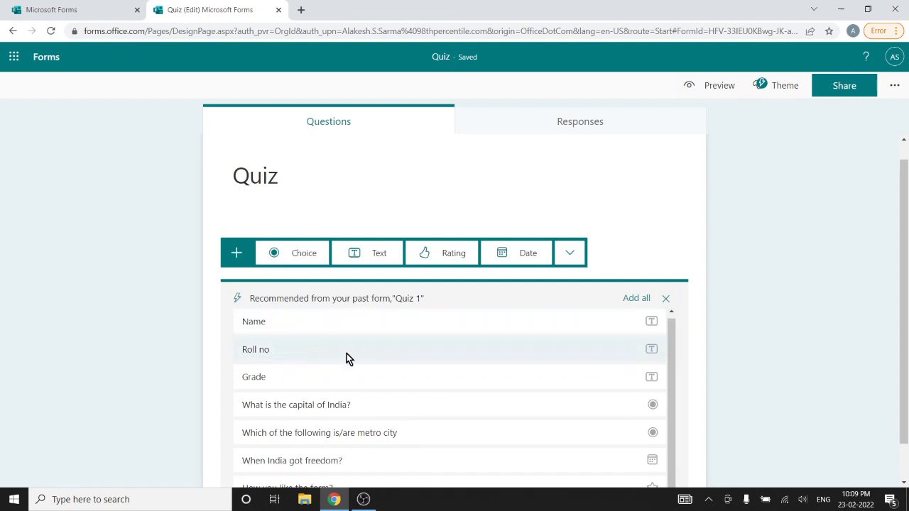
{"action": "left_click", "coordinate": [309, 255]}
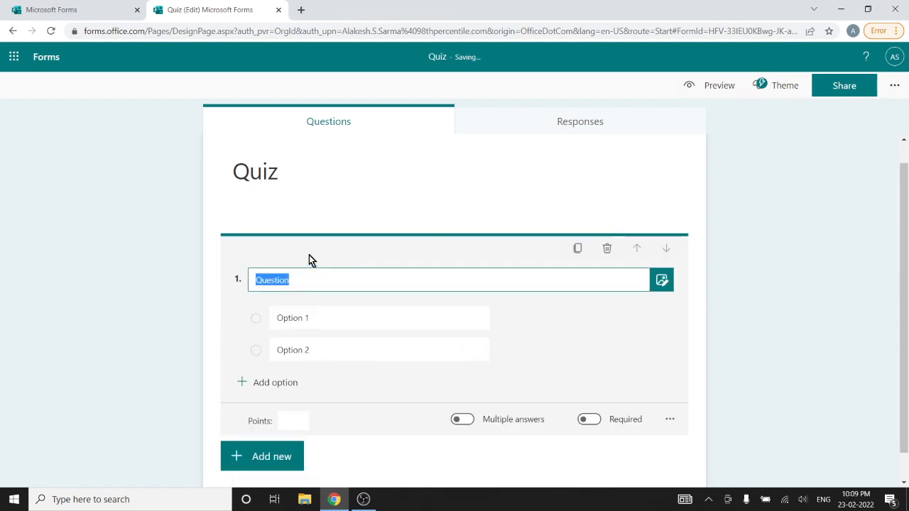
{"action": "left_click", "coordinate": [409, 223]}
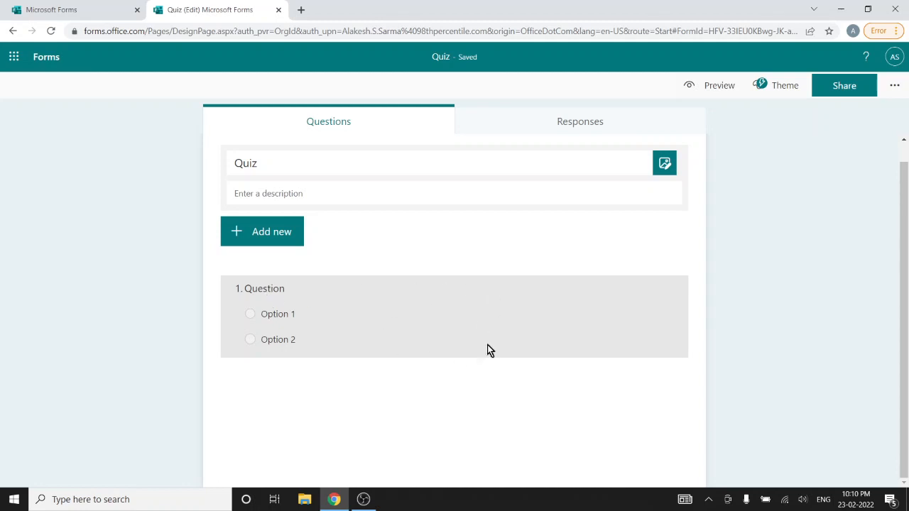
{"action": "left_click", "coordinate": [291, 288]}
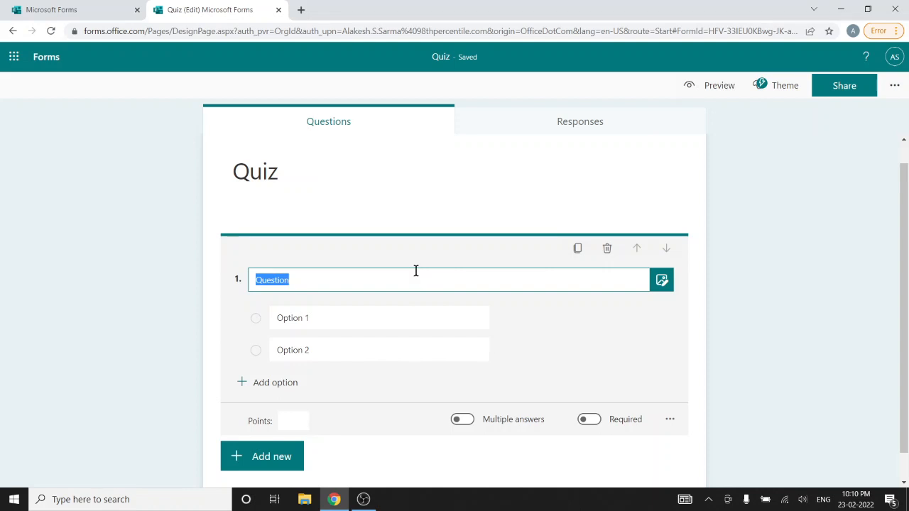
{"action": "type", "text": "What "}
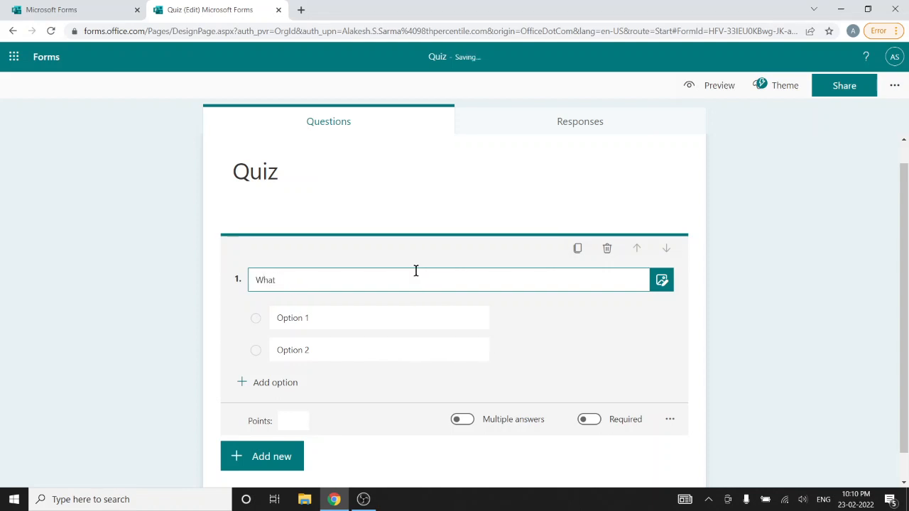
{"action": "type", "text": "is the Capital"}
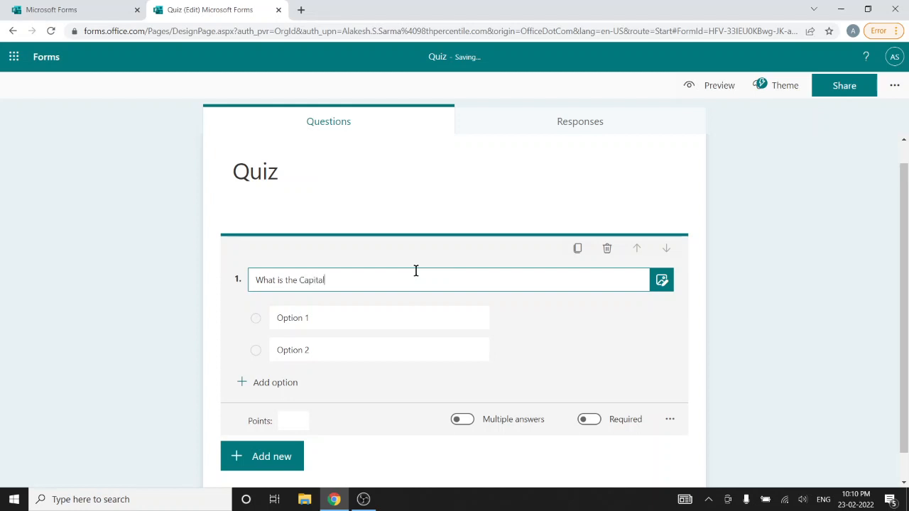
{"action": "type", "text": " of Inndia"}
{"action": "left_click", "coordinate": [346, 280]}
{"action": "key", "text": "BackSpace"}
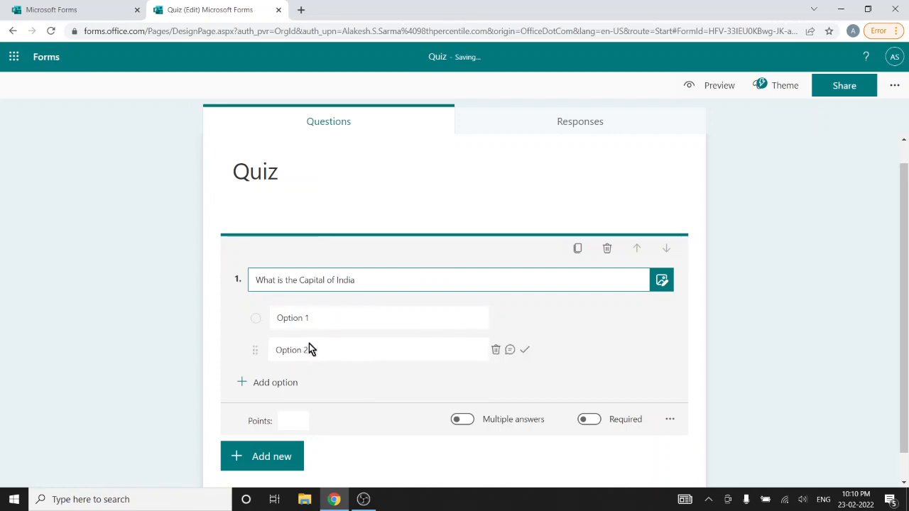
Fill in the answer options Delhi and Mumbai, and add two more options, Bangkok and Tokyo
{"action": "left_click", "coordinate": [334, 317]}
{"action": "type", "text": "Delhi"}
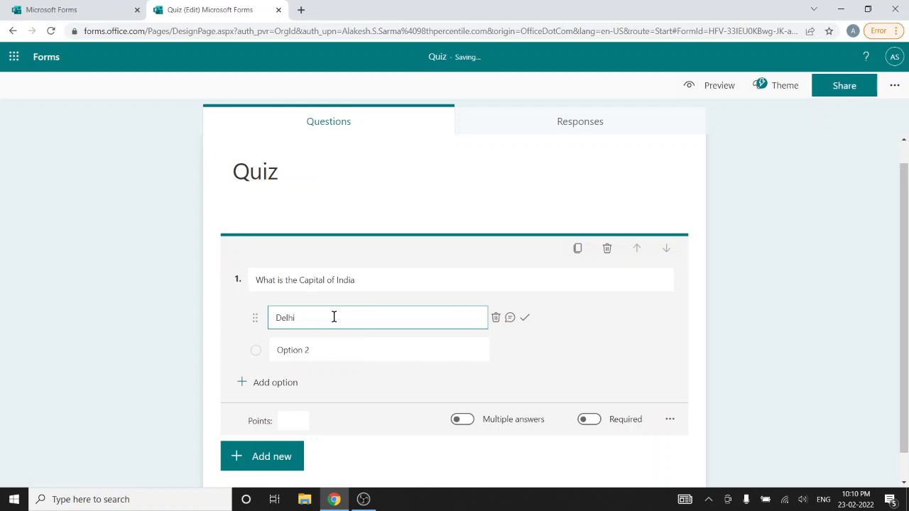
{"action": "left_click", "coordinate": [337, 353]}
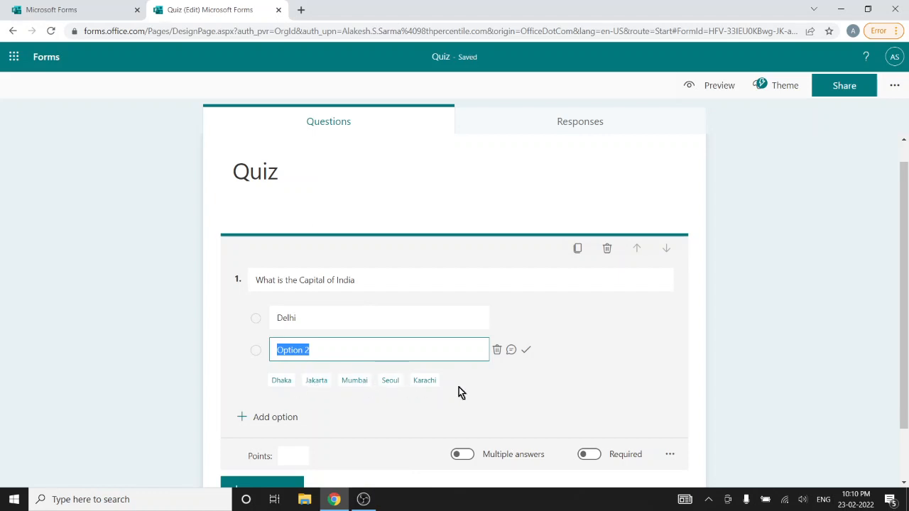
{"action": "left_click", "coordinate": [352, 381]}
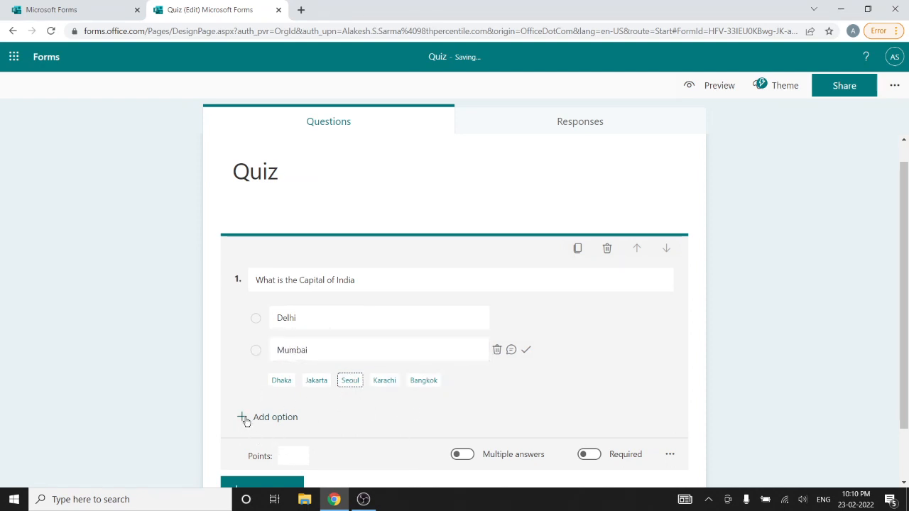
{"action": "left_click", "coordinate": [269, 418]}
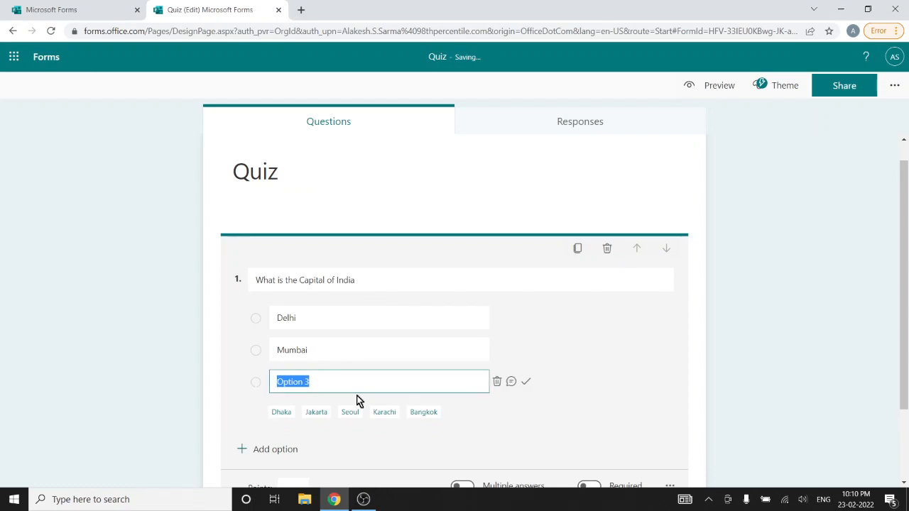
{"action": "left_click", "coordinate": [423, 413]}
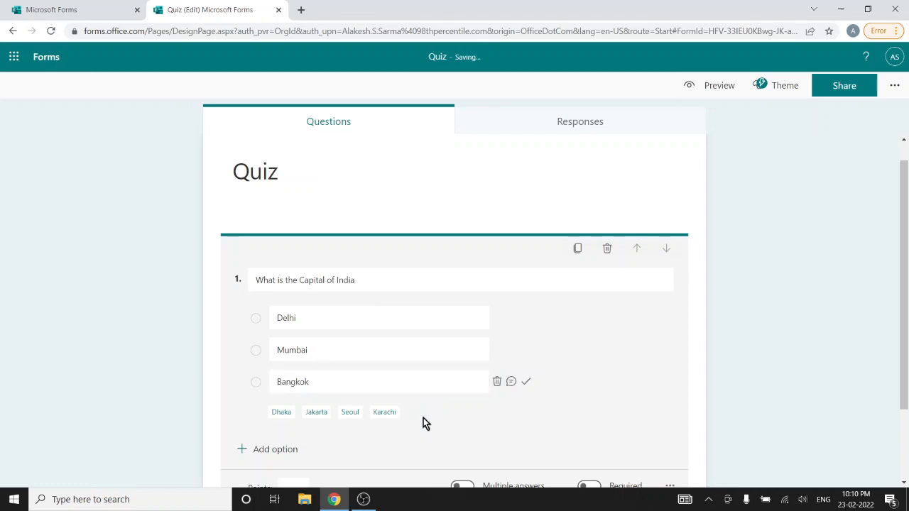
{"action": "left_click", "coordinate": [265, 453]}
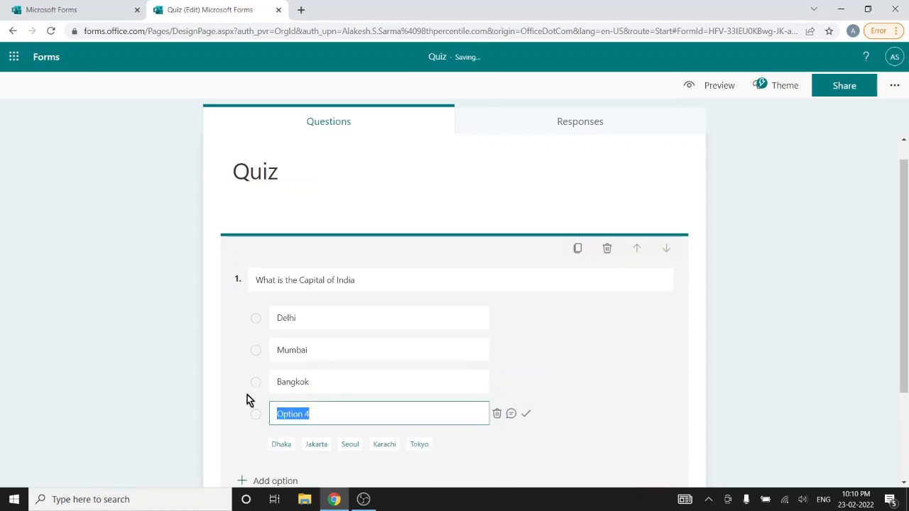
{"action": "left_click", "coordinate": [418, 444]}
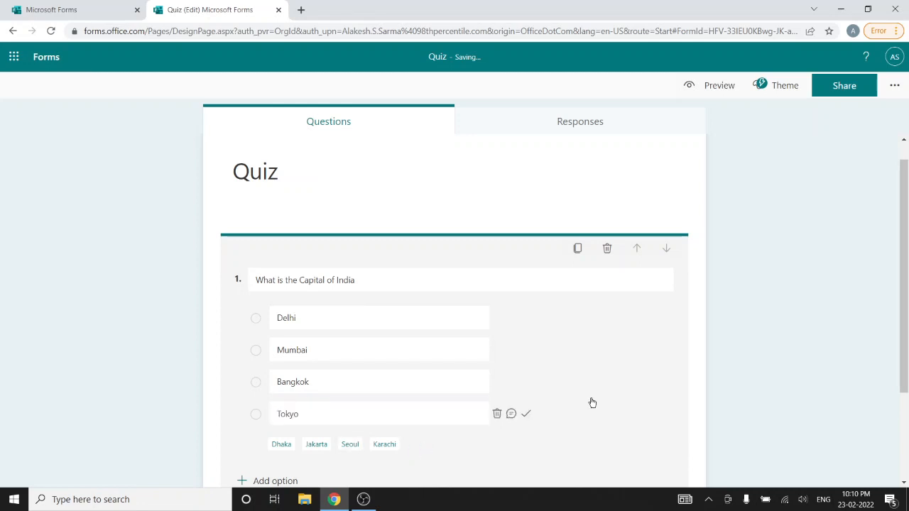
Set the capital question's points to 1 and mark Delhi as the correct answer
{"action": "left_click", "coordinate": [906, 267]}
{"action": "left_click_drag", "start_coordinate": [906, 270], "coordinate": [906, 211]}
{"action": "left_click", "coordinate": [365, 320]}
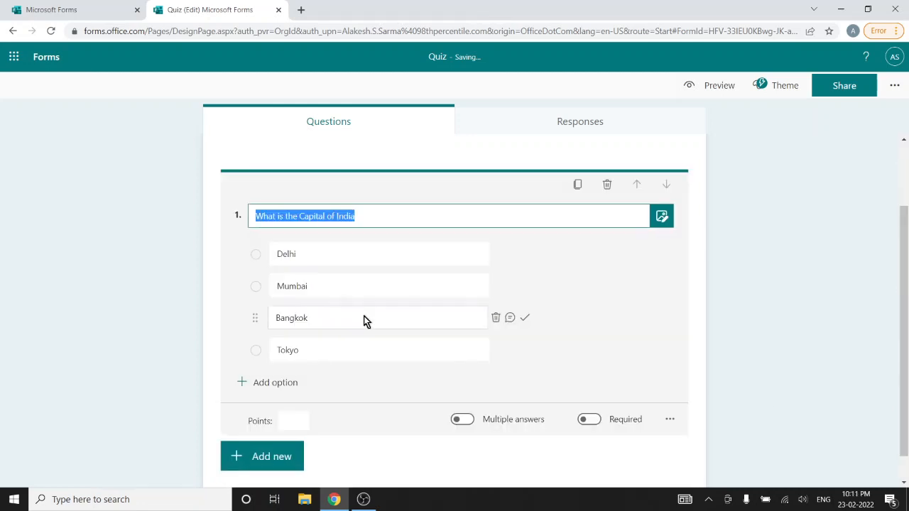
{"action": "left_click", "coordinate": [294, 419]}
{"action": "type", "text": "1"}
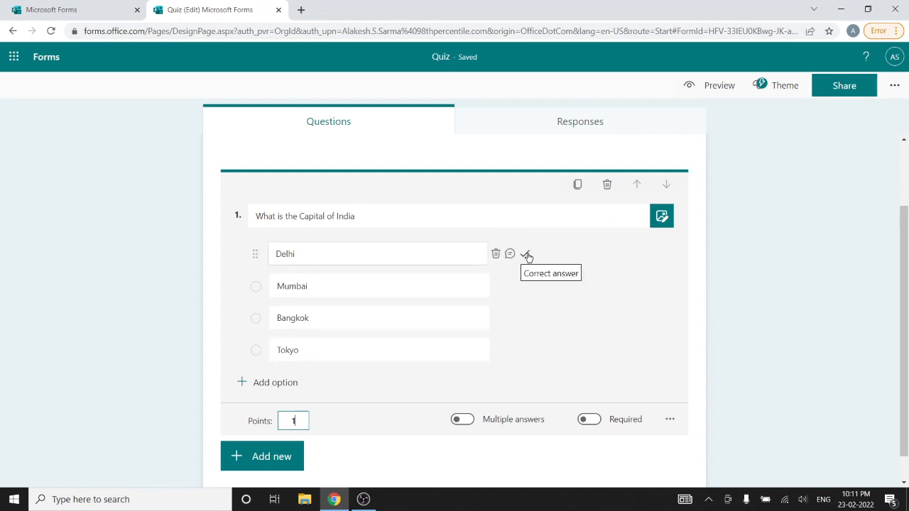
{"action": "left_click", "coordinate": [526, 255]}
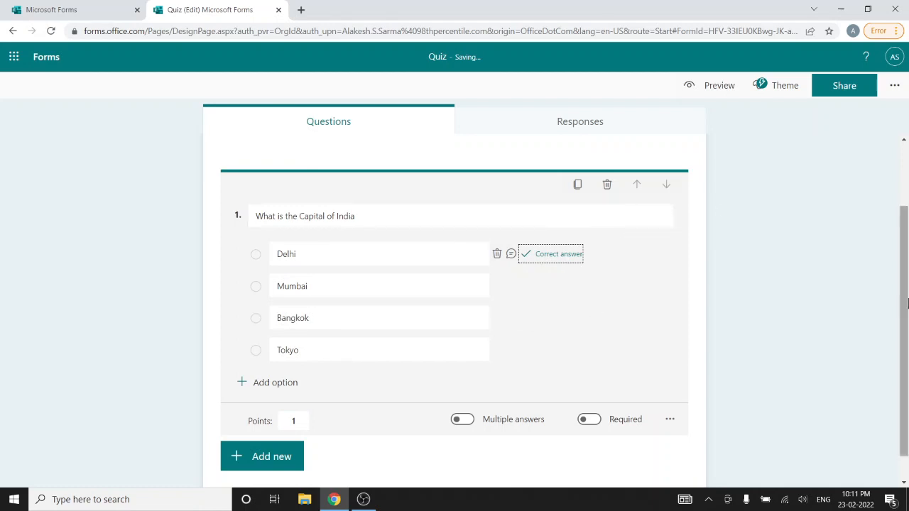
{"action": "left_click_drag", "start_coordinate": [904, 284], "coordinate": [907, 208]}
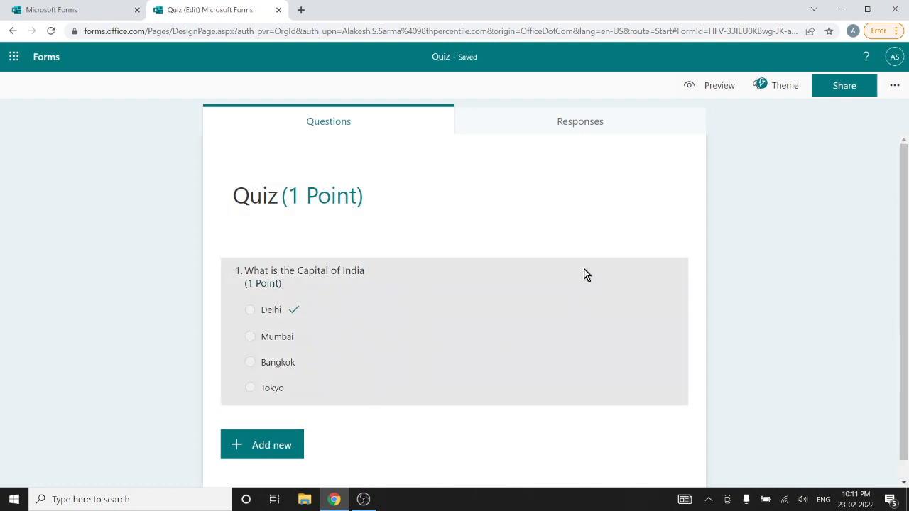
{"action": "left_click", "coordinate": [584, 273]}
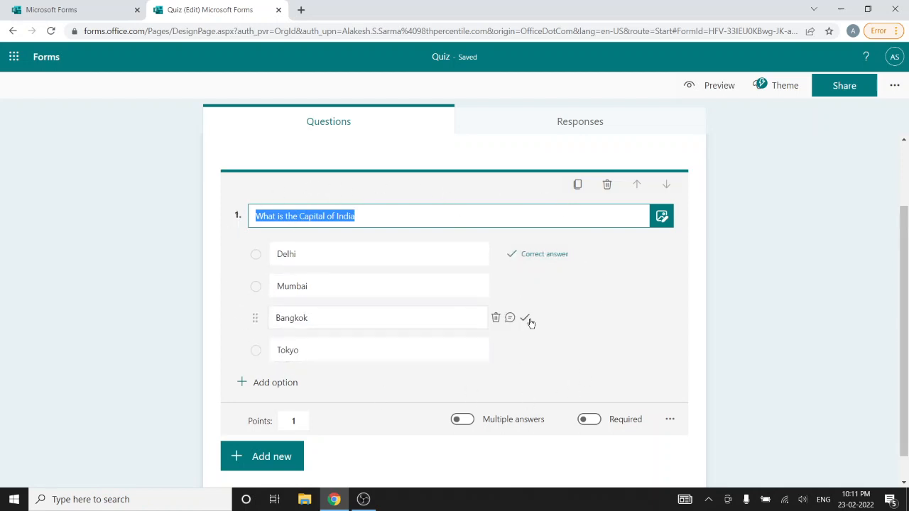
{"action": "scroll", "coordinate": [530, 323], "scroll_direction": "up", "scroll_amount": 1}
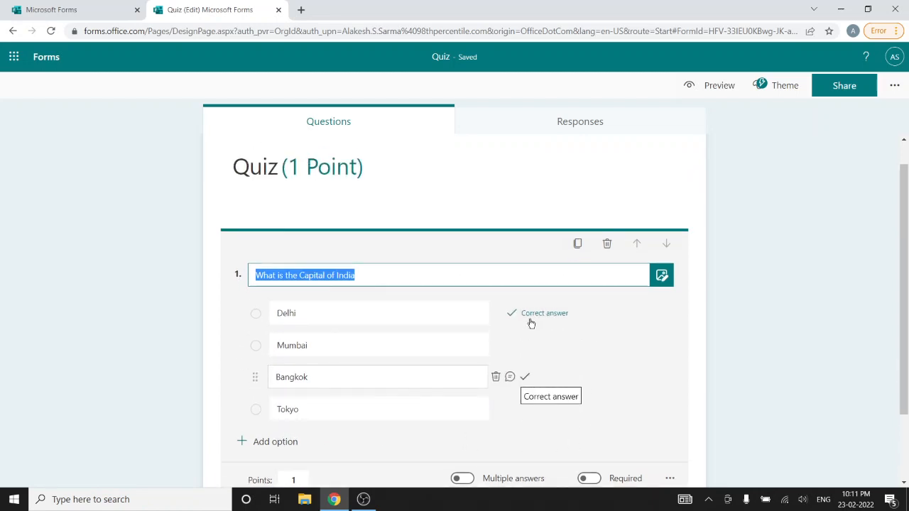
{"action": "scroll", "coordinate": [529, 323], "scroll_direction": "down", "scroll_amount": 2}
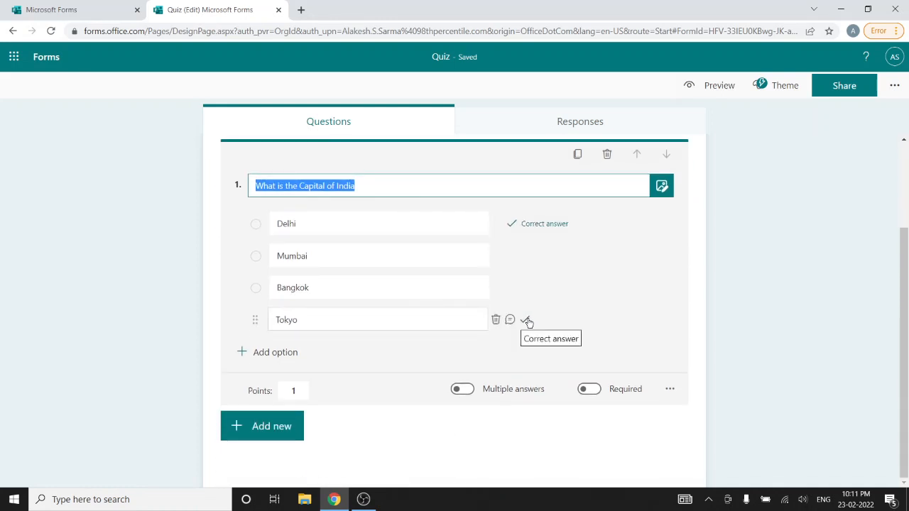
Add a Text question titled "Enter Name" after the capital question
{"action": "left_click", "coordinate": [270, 426]}
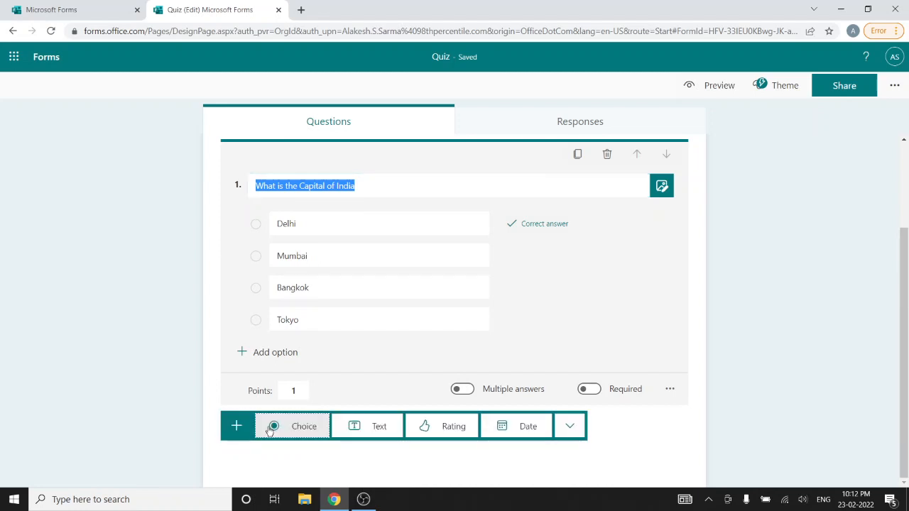
{"action": "left_click", "coordinate": [378, 429]}
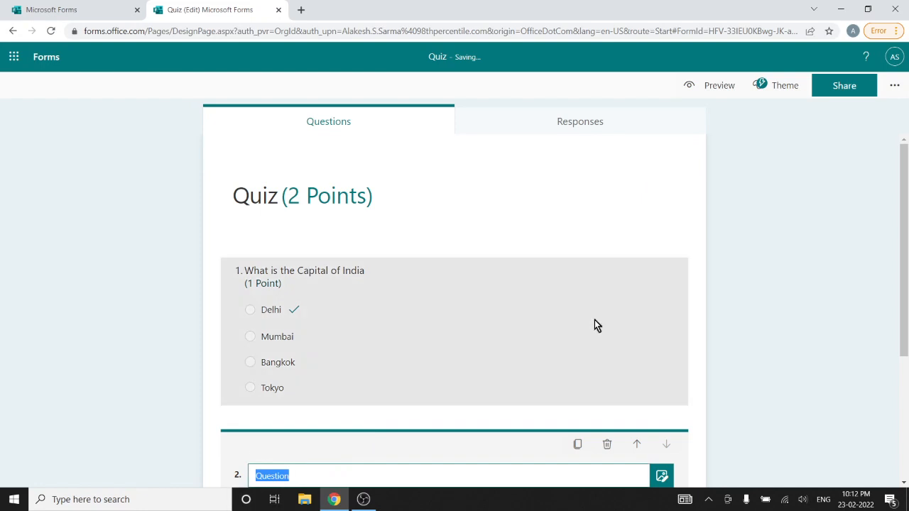
{"action": "type", "text": "En"}
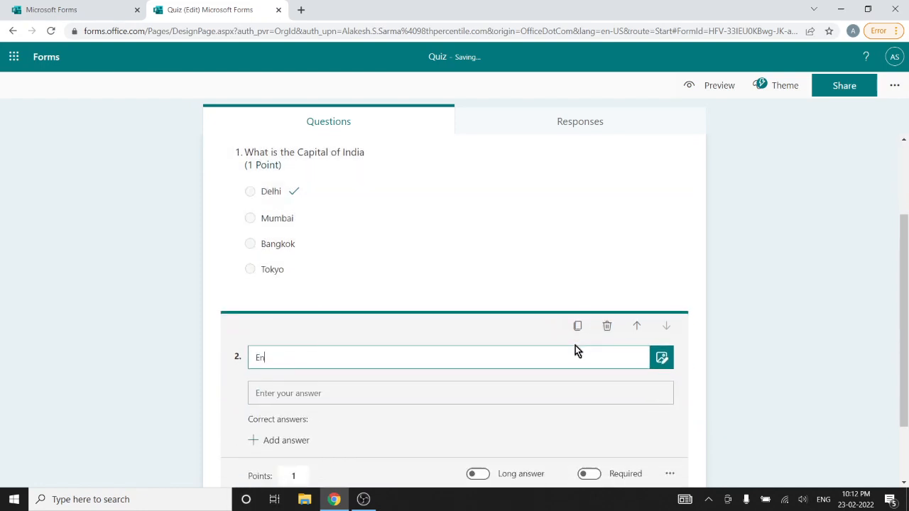
{"action": "type", "text": "ter Name"}
{"action": "left_click", "coordinate": [907, 374]}
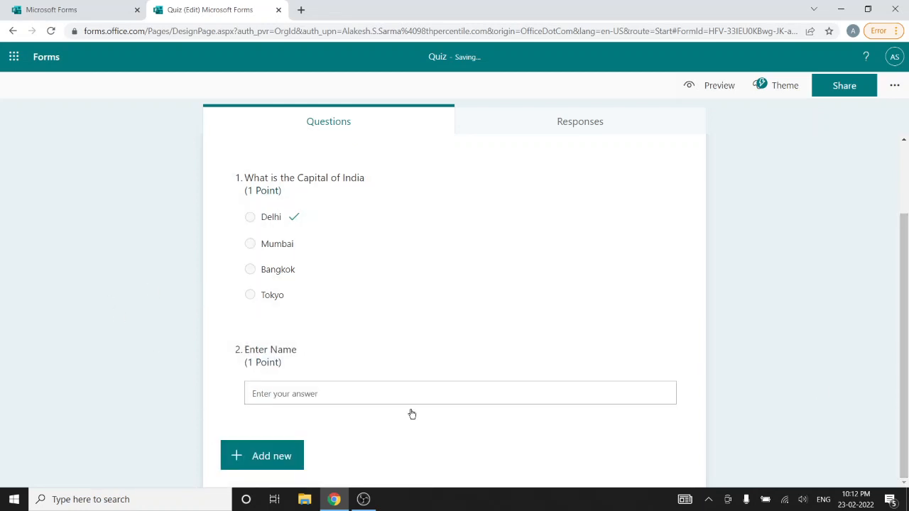
Clear the points of the "Enter Name" question and make it required
{"action": "left_click", "coordinate": [350, 371]}
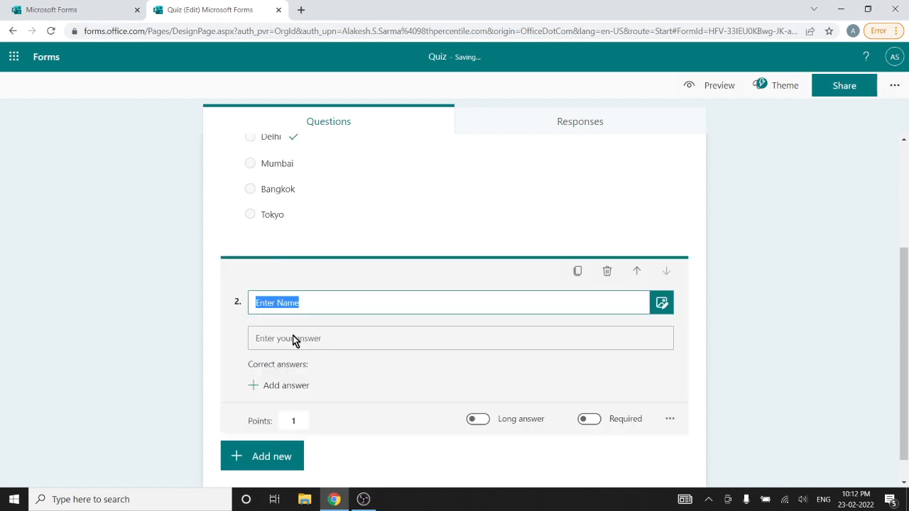
{"action": "left_click", "coordinate": [302, 422]}
{"action": "key", "text": "BackSpace"}
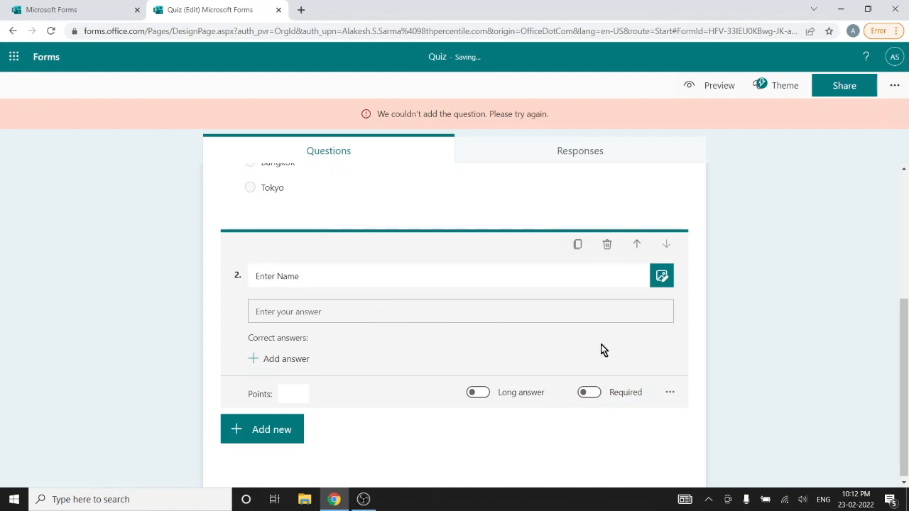
{"action": "left_click", "coordinate": [595, 393]}
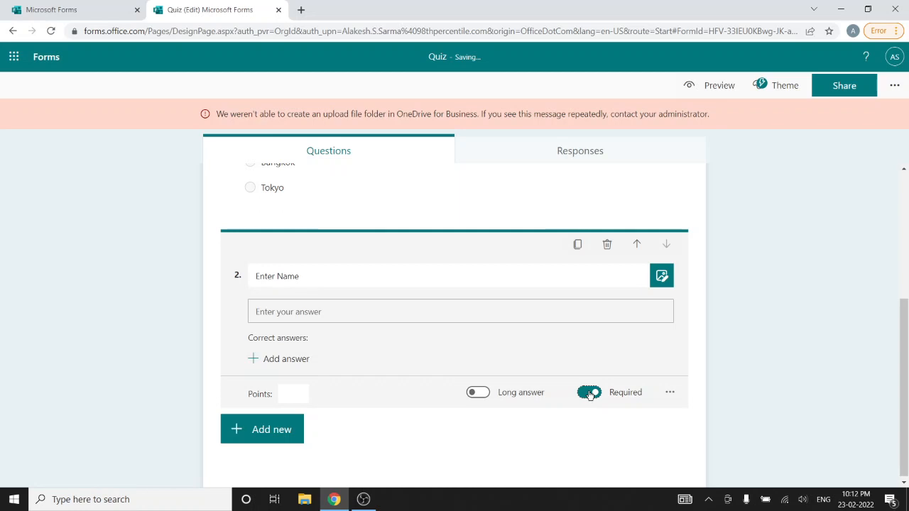
Move the "Enter Name" question above the capital question
{"action": "scroll", "coordinate": [397, 348], "scroll_direction": "up", "scroll_amount": 4}
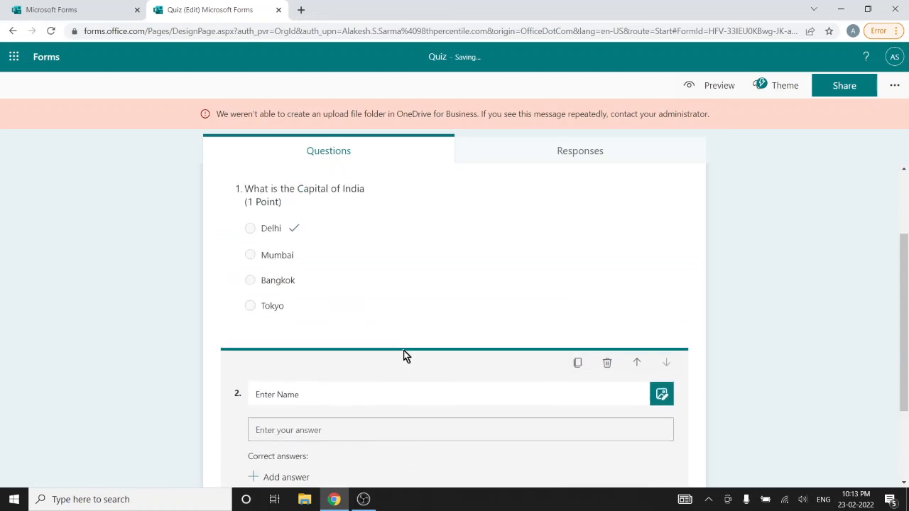
{"action": "scroll", "coordinate": [367, 315], "scroll_direction": "down", "scroll_amount": 3}
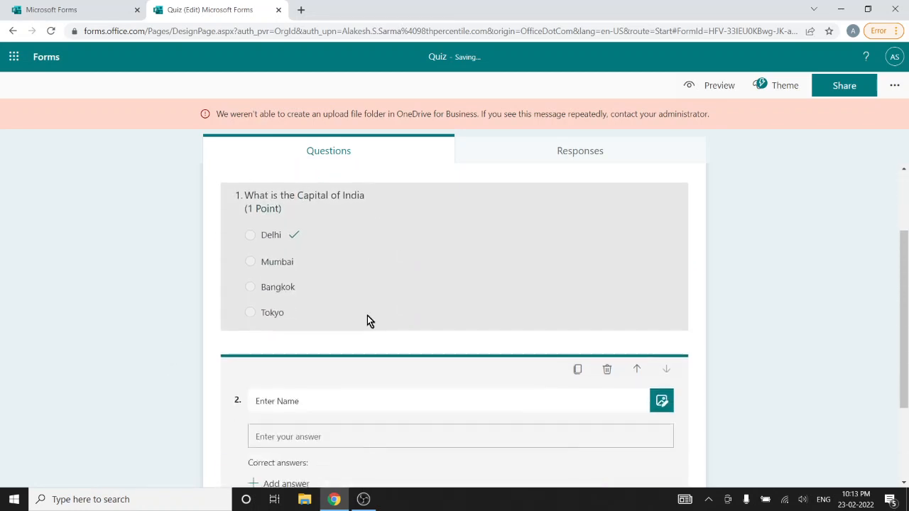
{"action": "scroll", "coordinate": [367, 315], "scroll_direction": "up", "scroll_amount": 2}
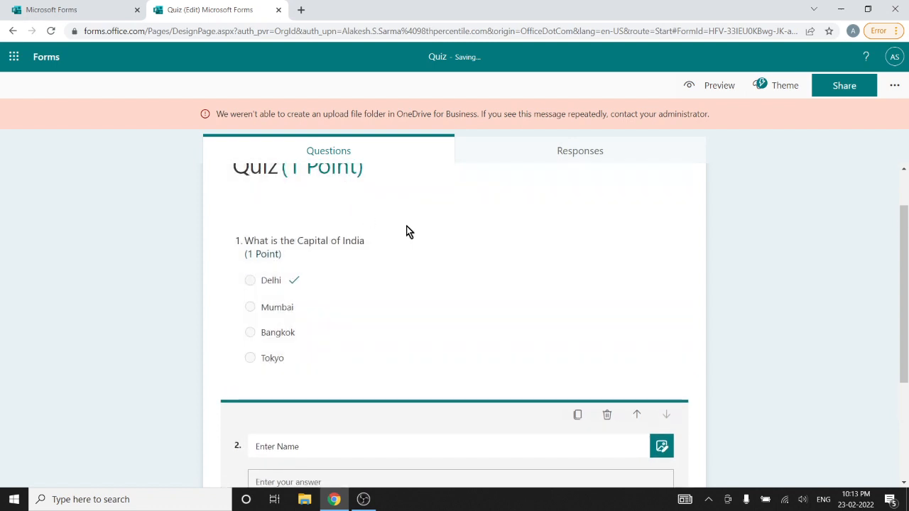
{"action": "scroll", "coordinate": [406, 226], "scroll_direction": "down", "scroll_amount": 2}
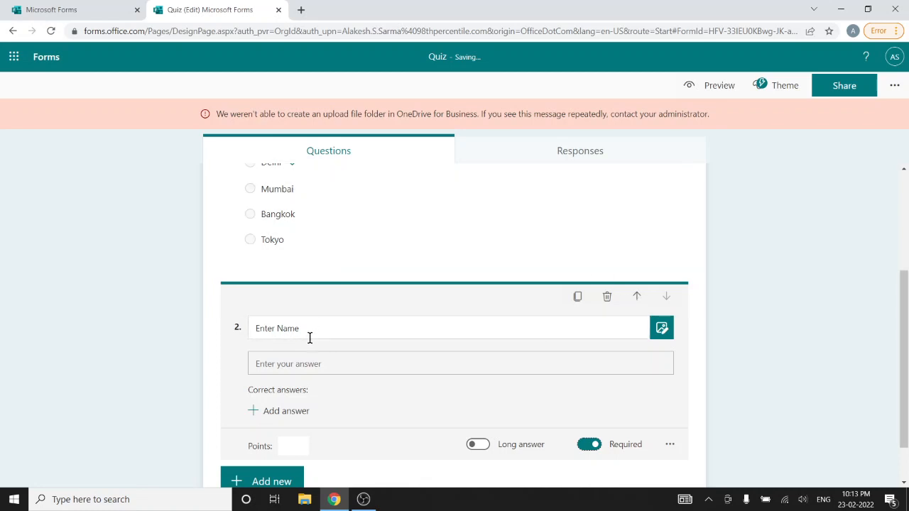
{"action": "scroll", "coordinate": [311, 339], "scroll_direction": "up", "scroll_amount": 2}
{"action": "scroll", "coordinate": [311, 344], "scroll_direction": "down", "scroll_amount": 2}
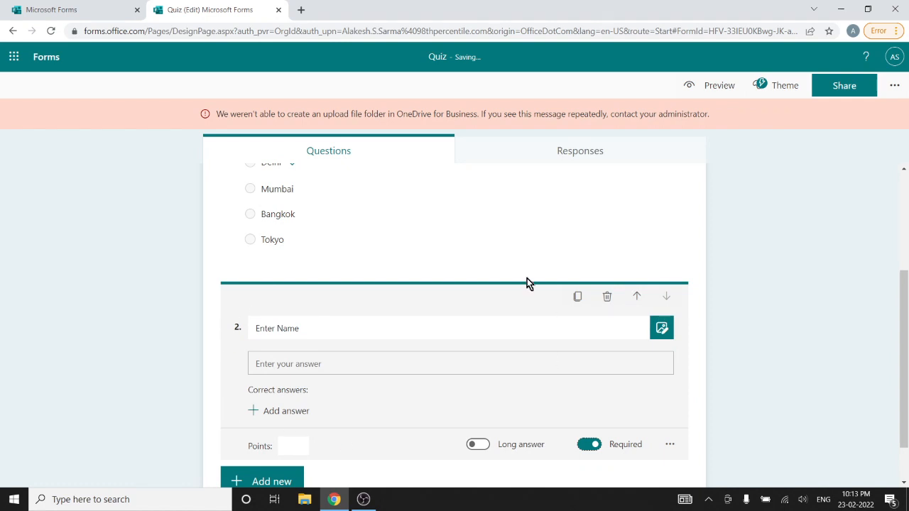
{"action": "left_click", "coordinate": [638, 298]}
{"action": "scroll", "coordinate": [376, 334], "scroll_direction": "down", "scroll_amount": 2}
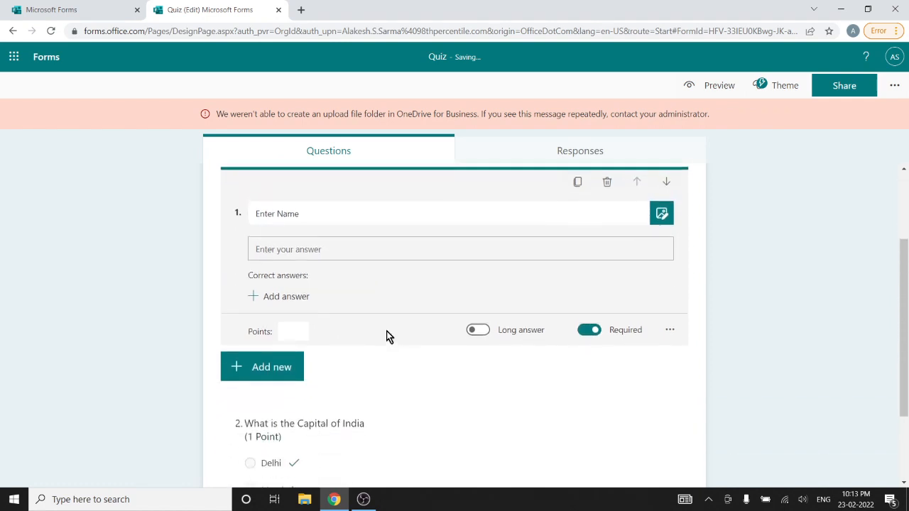
Add a Rating question titled "How you like the form" after the "Enter Name" question
{"action": "left_click", "coordinate": [260, 370]}
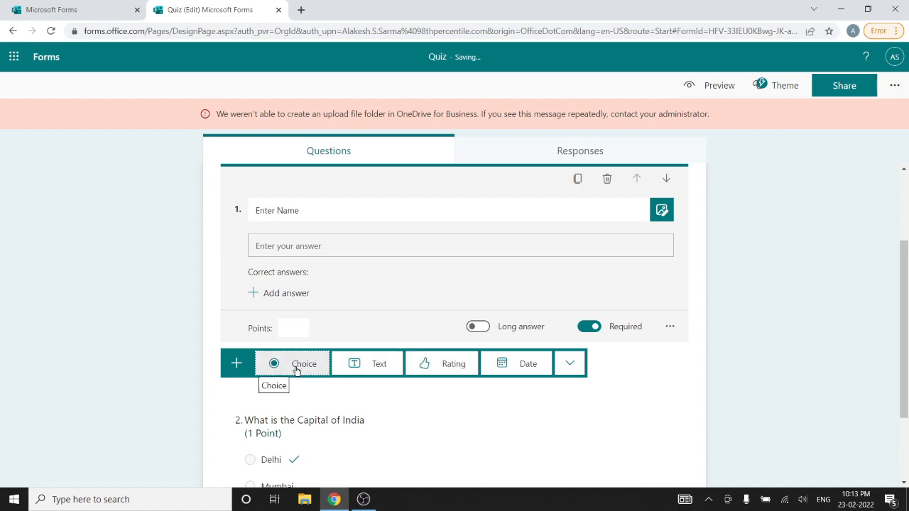
{"action": "left_click", "coordinate": [443, 365]}
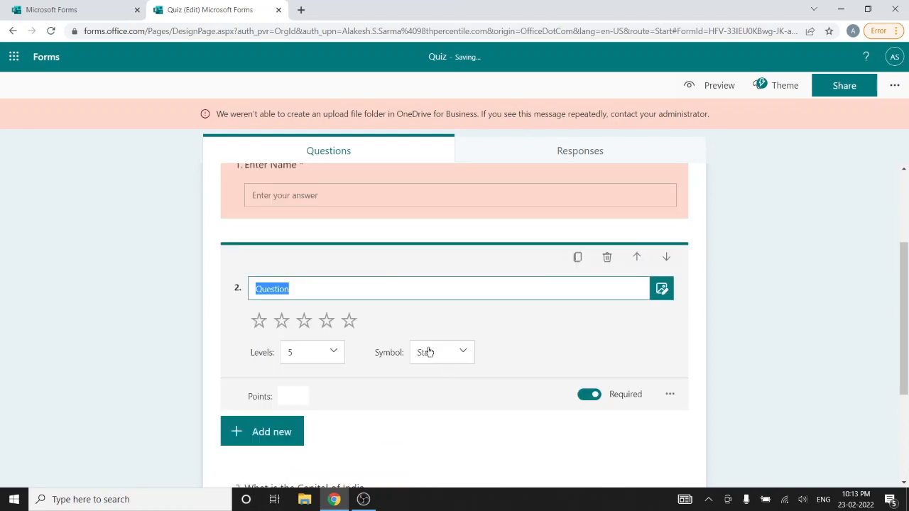
{"action": "type", "text": "How"}
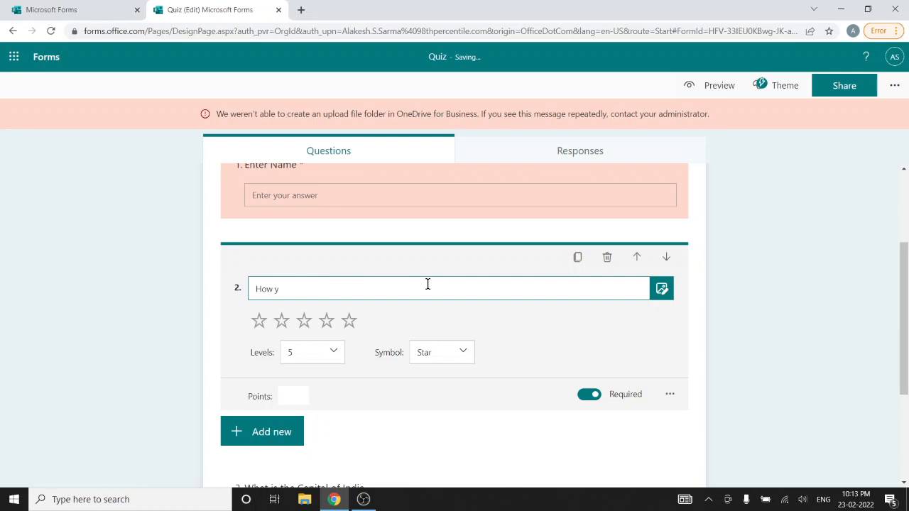
{"action": "type", "text": "you like the form"}
Set the rating question's levels to 10 and its symbol to Number
{"action": "left_click", "coordinate": [338, 350]}
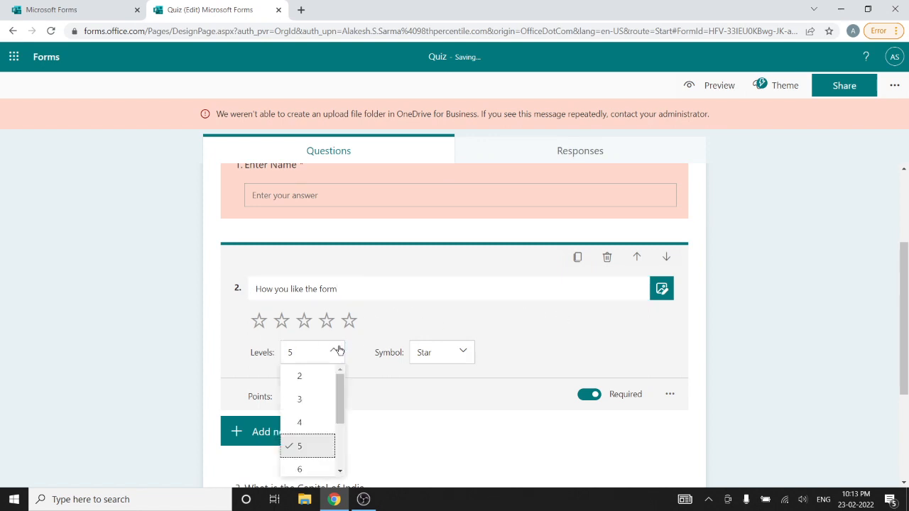
{"action": "left_click_drag", "start_coordinate": [341, 397], "coordinate": [340, 468]}
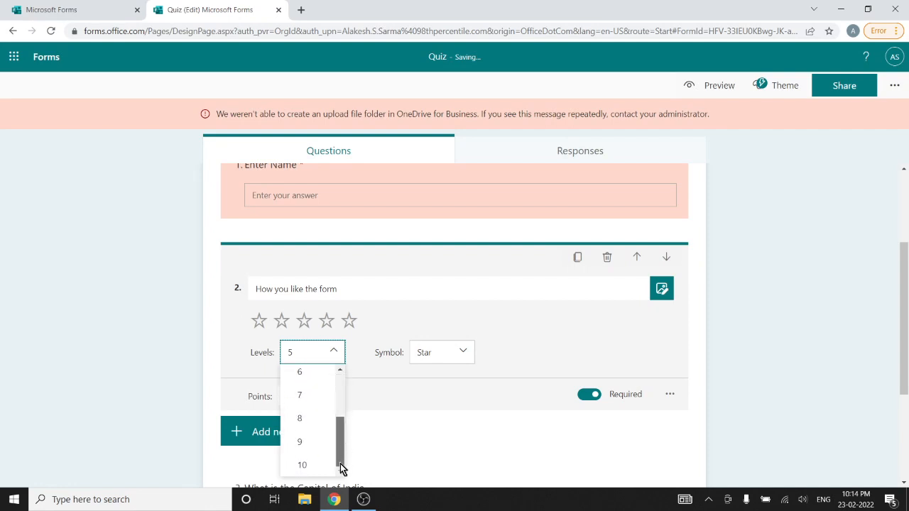
{"action": "left_click", "coordinate": [298, 467]}
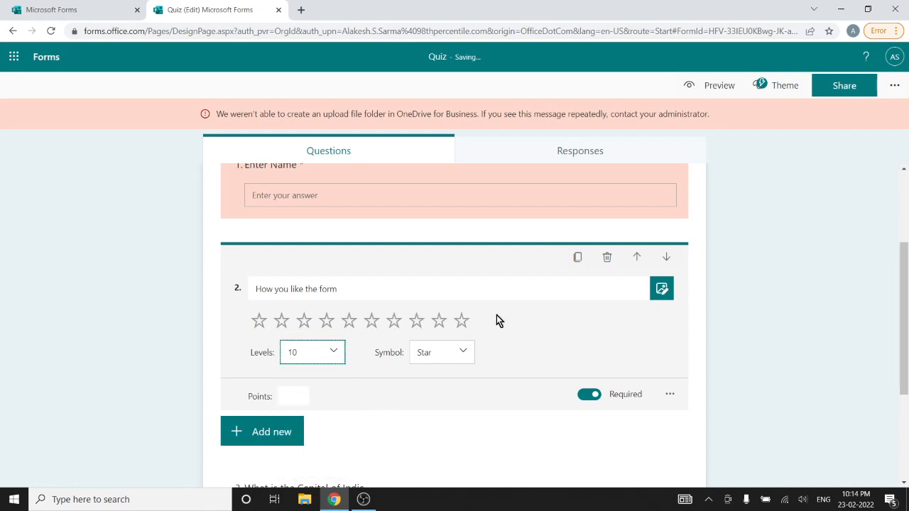
{"action": "left_click", "coordinate": [463, 351]}
{"action": "left_click", "coordinate": [444, 376]}
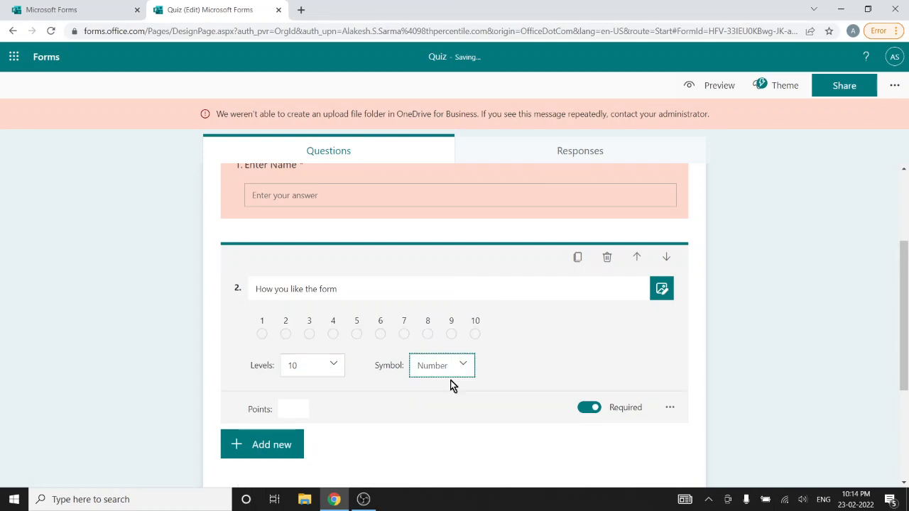
Set the rating question to 5 levels and its symbol to Star
{"action": "left_click", "coordinate": [332, 366]}
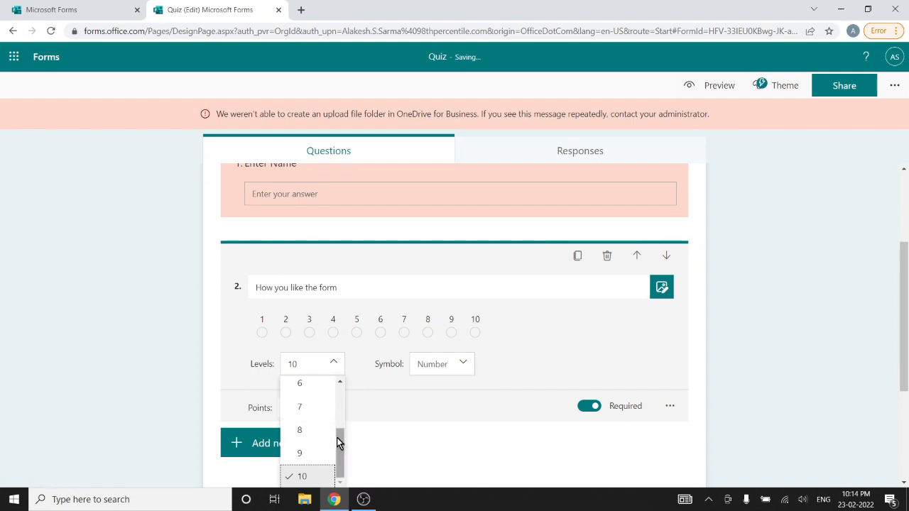
{"action": "left_click_drag", "start_coordinate": [337, 437], "coordinate": [336, 413]}
{"action": "left_click", "coordinate": [309, 412]}
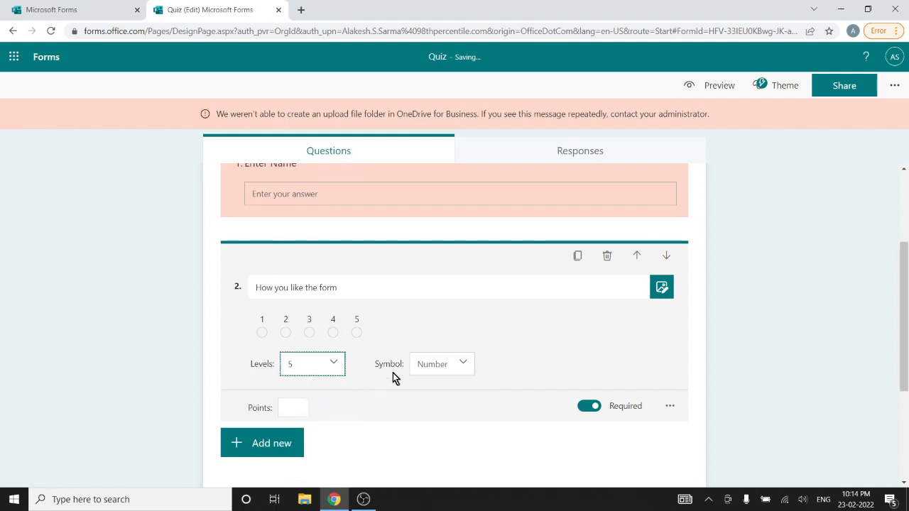
{"action": "left_click", "coordinate": [450, 362]}
{"action": "left_click", "coordinate": [440, 412]}
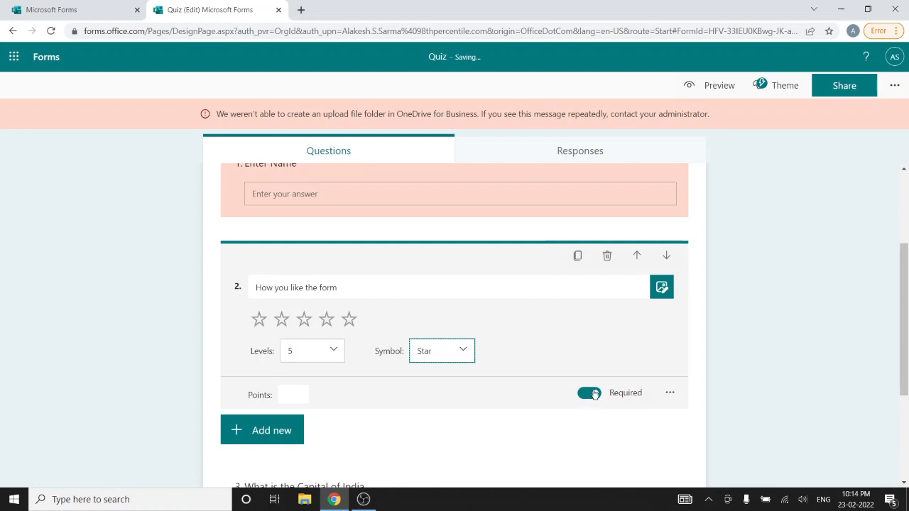
Review the name, rating and capital questions for their order, points and required markers
{"action": "left_click", "coordinate": [282, 399]}
{"action": "scroll", "coordinate": [368, 409], "scroll_direction": "down", "scroll_amount": 2}
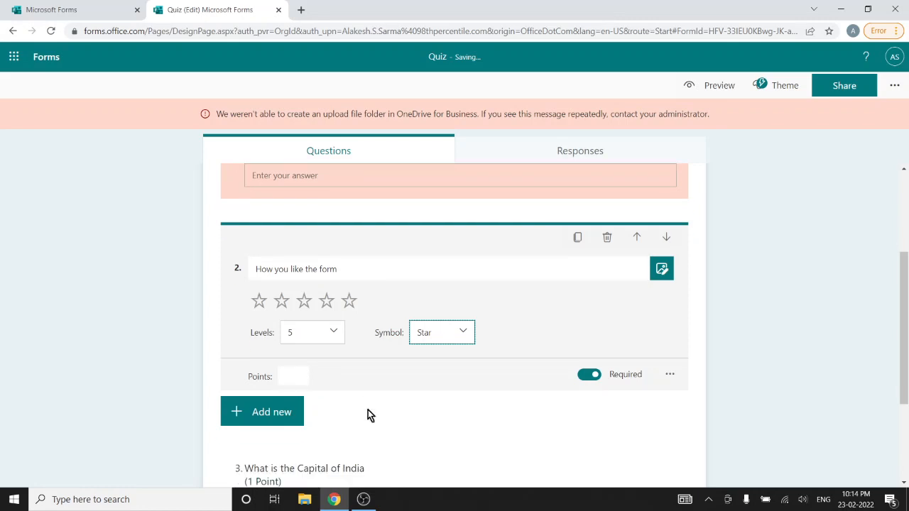
{"action": "scroll", "coordinate": [451, 287], "scroll_direction": "down", "scroll_amount": 2}
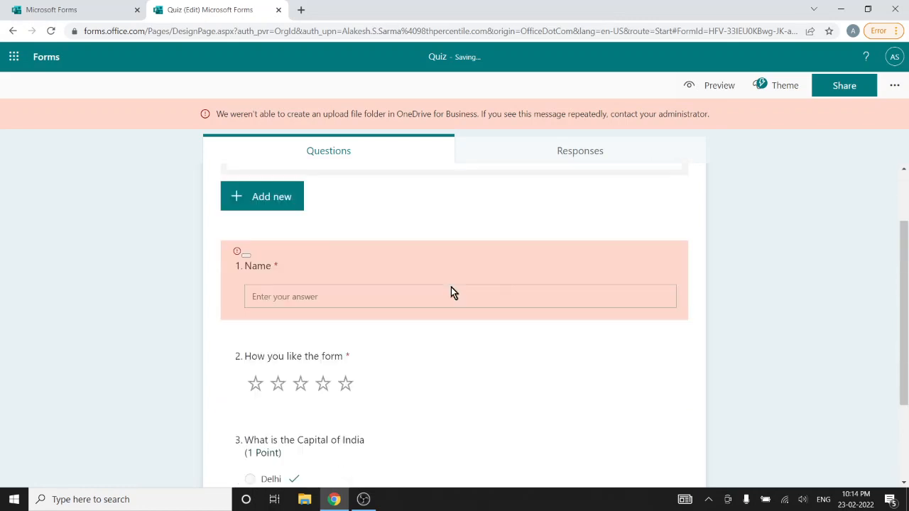
{"action": "scroll", "coordinate": [450, 287], "scroll_direction": "down", "scroll_amount": 2}
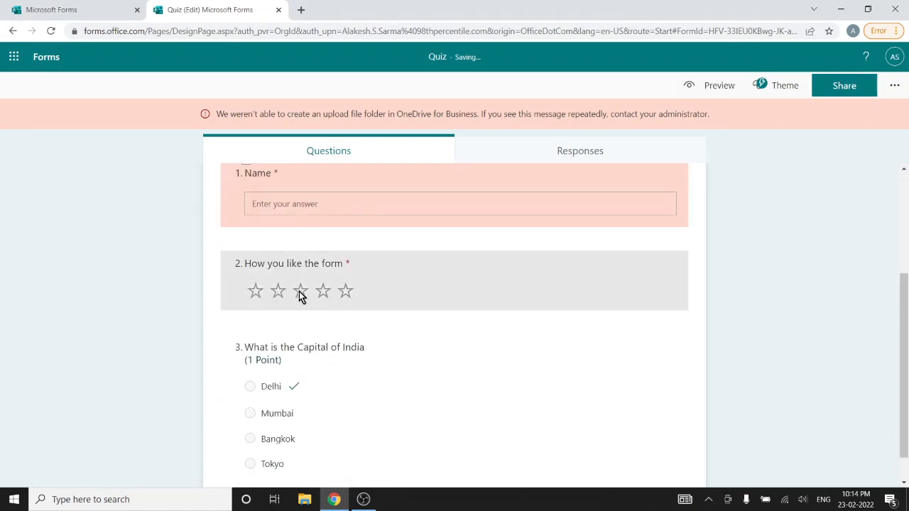
{"action": "scroll", "coordinate": [352, 320], "scroll_direction": "up", "scroll_amount": 1}
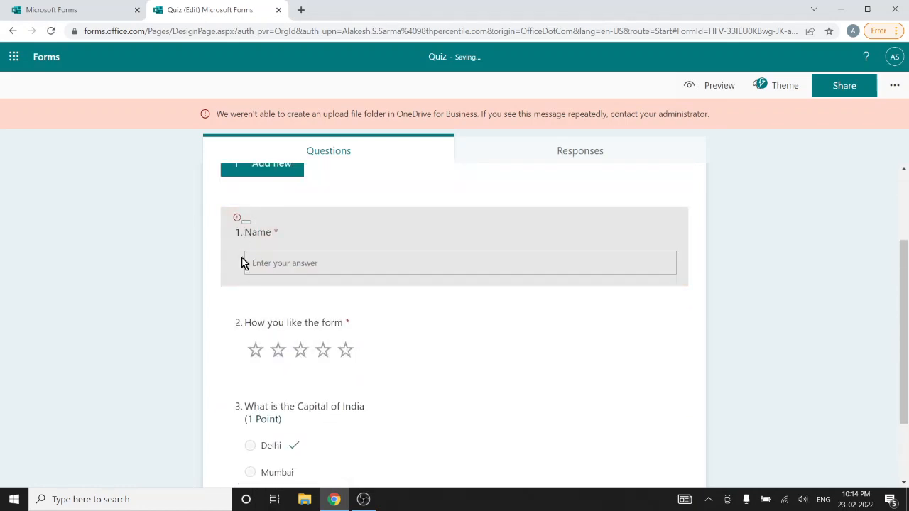
{"action": "scroll", "coordinate": [328, 369], "scroll_direction": "down", "scroll_amount": 2}
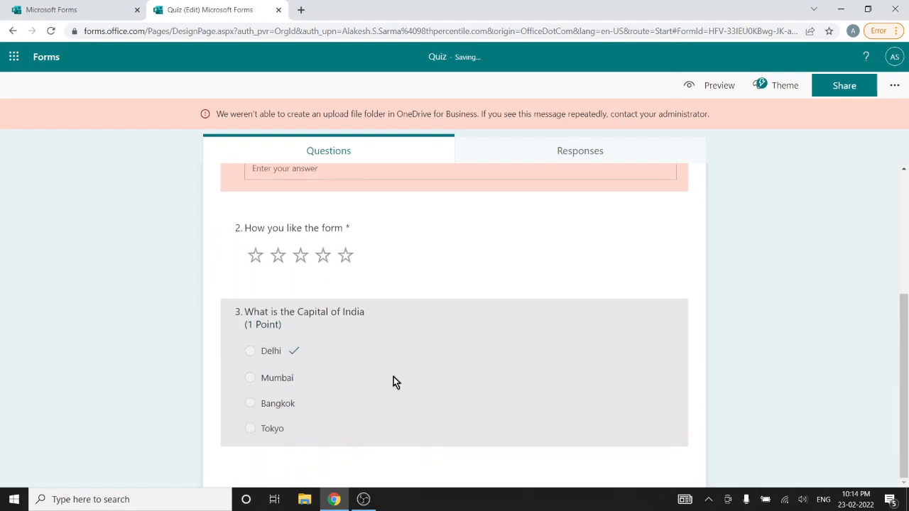
{"action": "scroll", "coordinate": [301, 370], "scroll_direction": "up", "scroll_amount": 2}
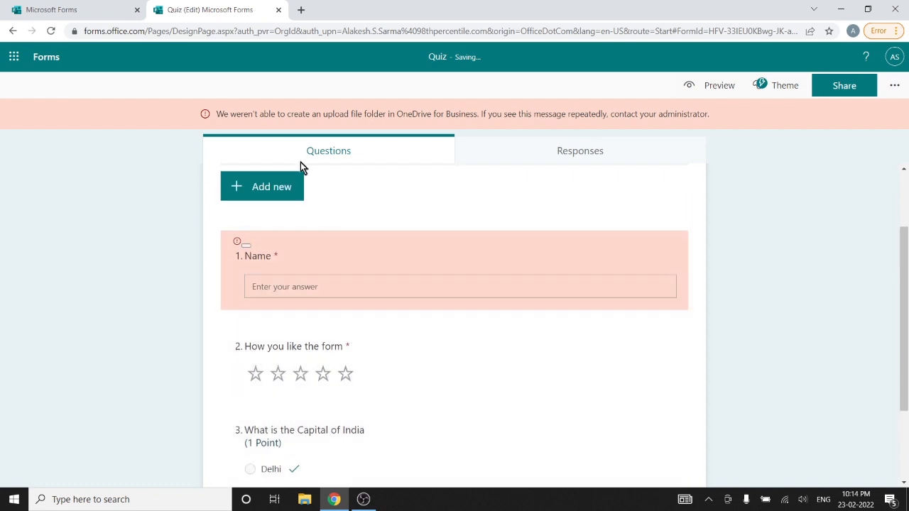
Insert a new section between the rating question and the capital question and title it "Question"
{"action": "left_click", "coordinate": [454, 374]}
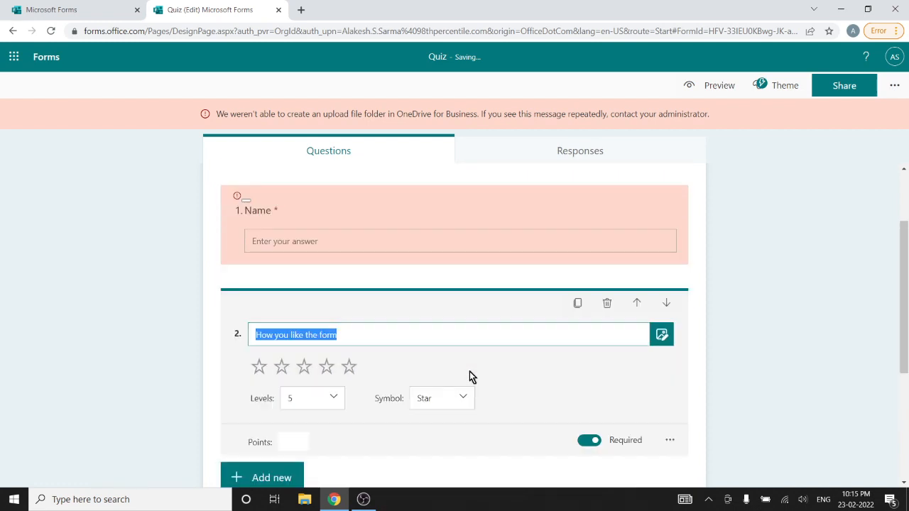
{"action": "scroll", "coordinate": [692, 411], "scroll_direction": "down", "scroll_amount": 3}
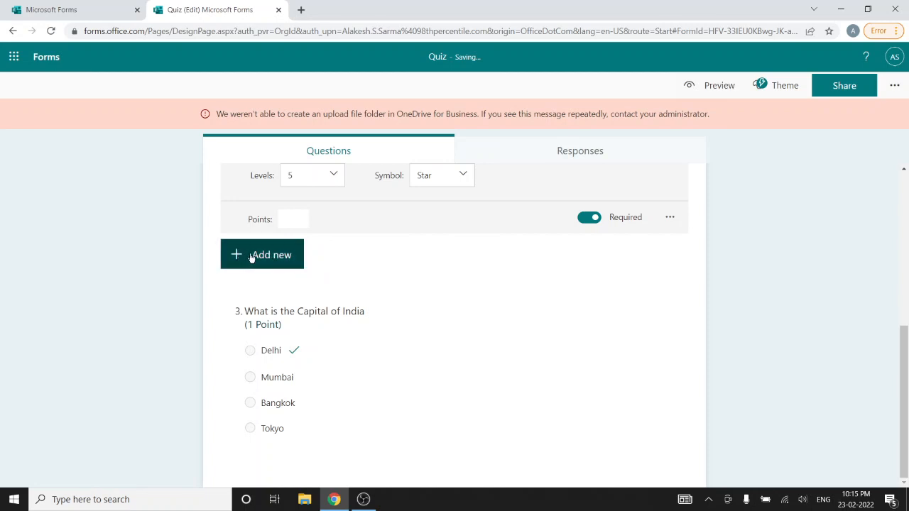
{"action": "left_click", "coordinate": [250, 258]}
{"action": "left_click", "coordinate": [572, 257]}
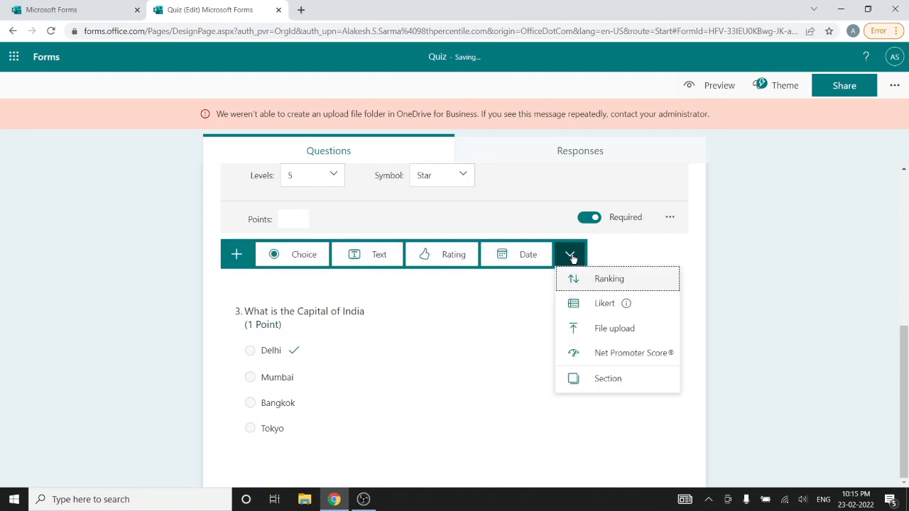
{"action": "left_click", "coordinate": [608, 380]}
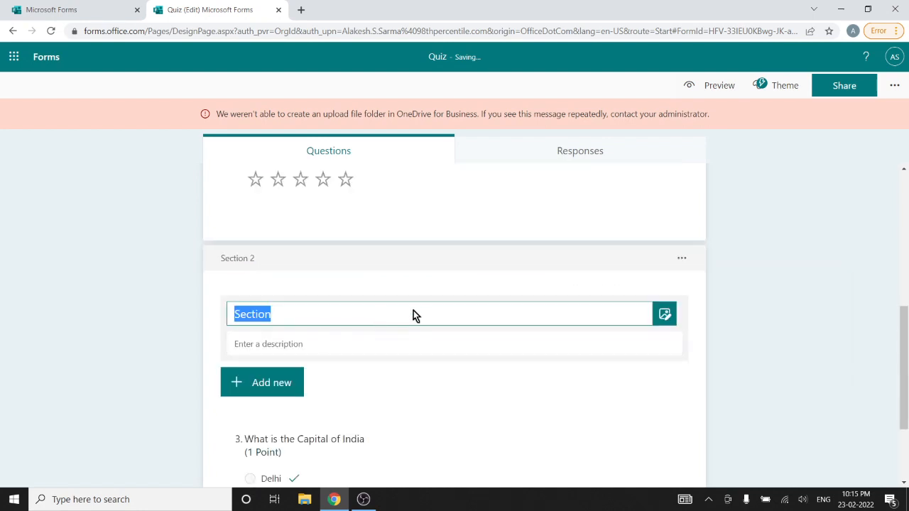
{"action": "type", "text": "u"}
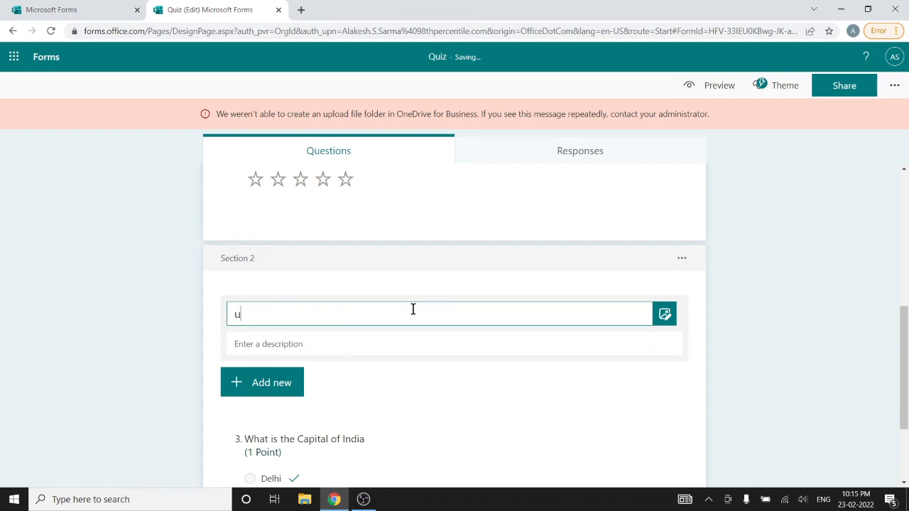
{"action": "key", "text": "BackSpace"}
{"action": "type", "text": "Question"}
Enter "All question are compulsory" as the description of the "Question" section
{"action": "left_click", "coordinate": [328, 342]}
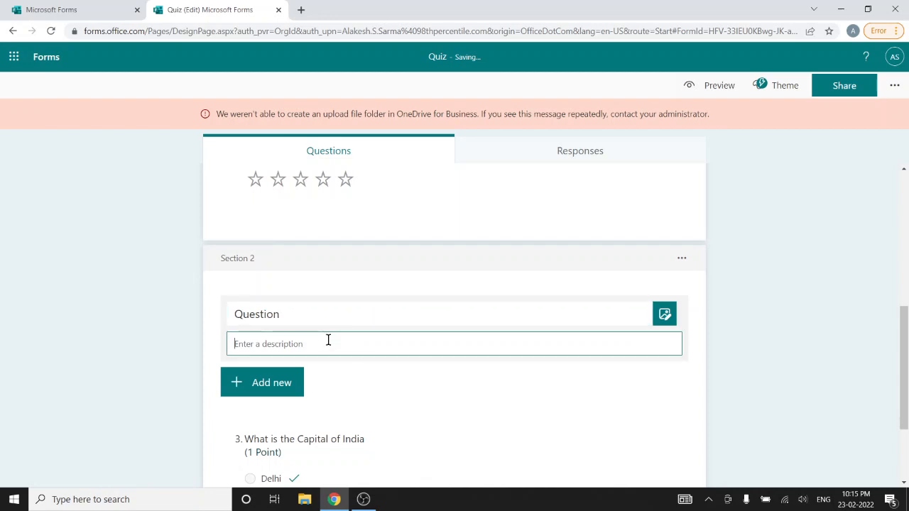
{"action": "type", "text": "All question"}
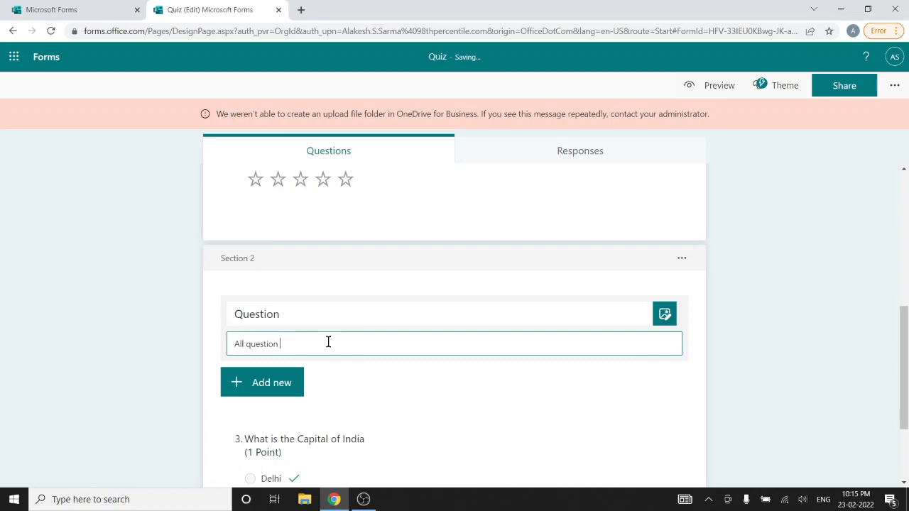
{"action": "type", "text": " are"}
{"action": "key", "text": "BackSpace"}
{"action": "type", "text": "ulsory"}
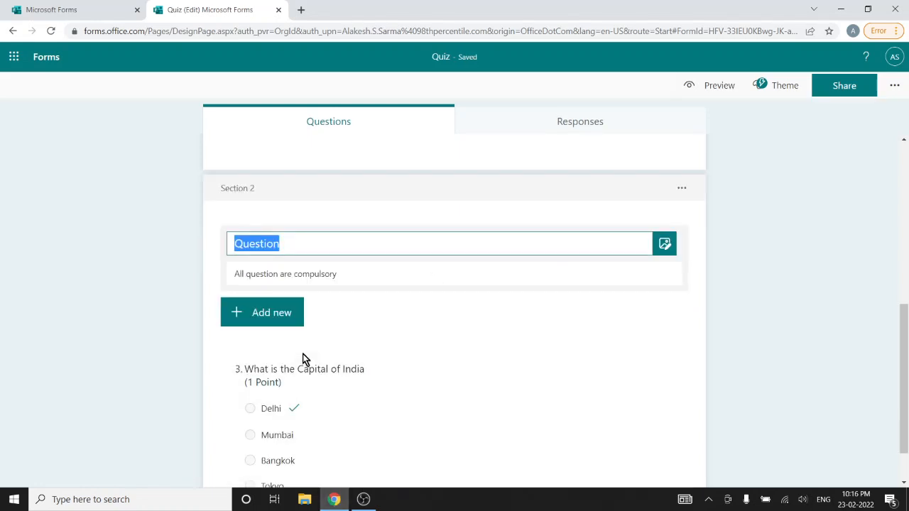
Preview the quiz's first page in the computer layout and return to editing
{"action": "scroll", "coordinate": [406, 341], "scroll_direction": "down", "scroll_amount": 1}
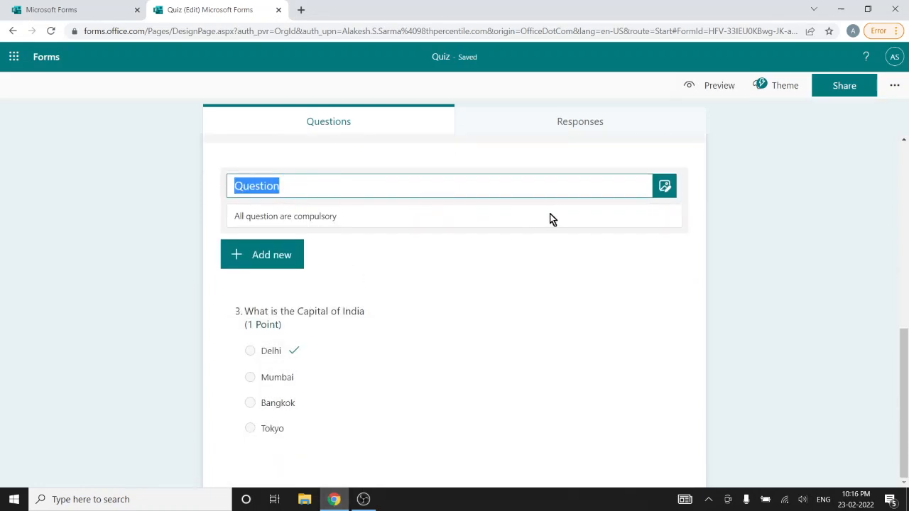
{"action": "scroll", "coordinate": [297, 243], "scroll_direction": "up", "scroll_amount": 4}
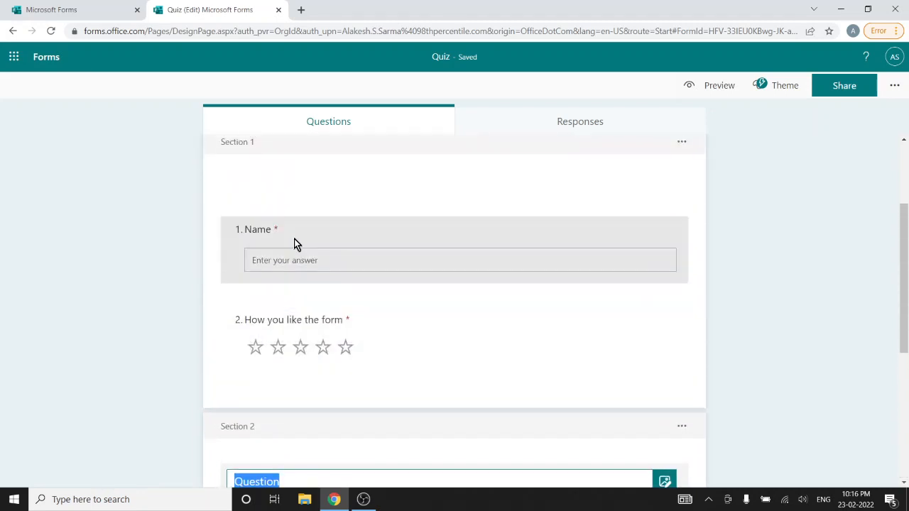
{"action": "scroll", "coordinate": [350, 261], "scroll_direction": "up", "scroll_amount": 1}
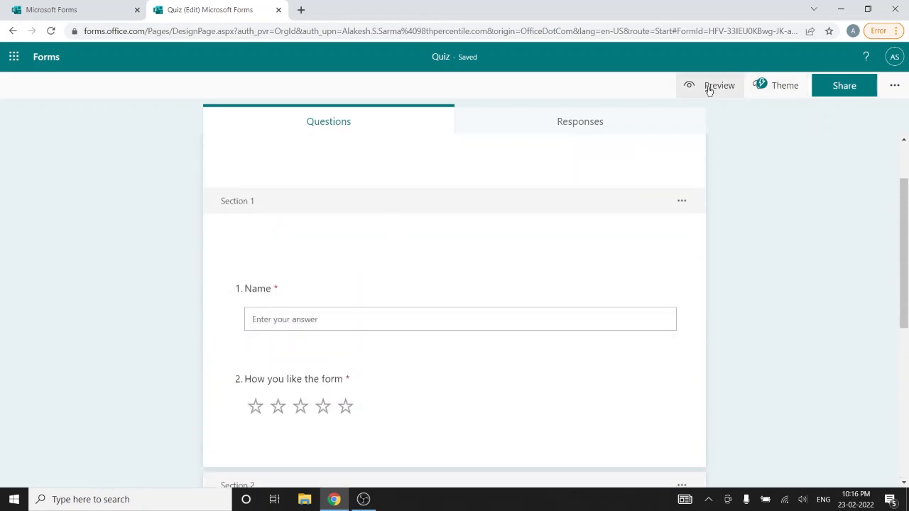
{"action": "left_click", "coordinate": [710, 87]}
{"action": "scroll", "coordinate": [404, 219], "scroll_direction": "down", "scroll_amount": 2}
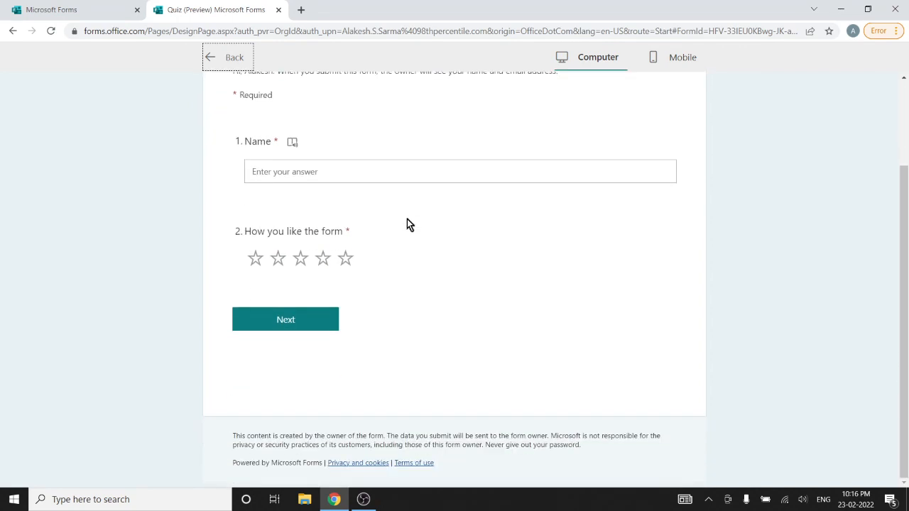
{"action": "scroll", "coordinate": [323, 320], "scroll_direction": "up", "scroll_amount": 2}
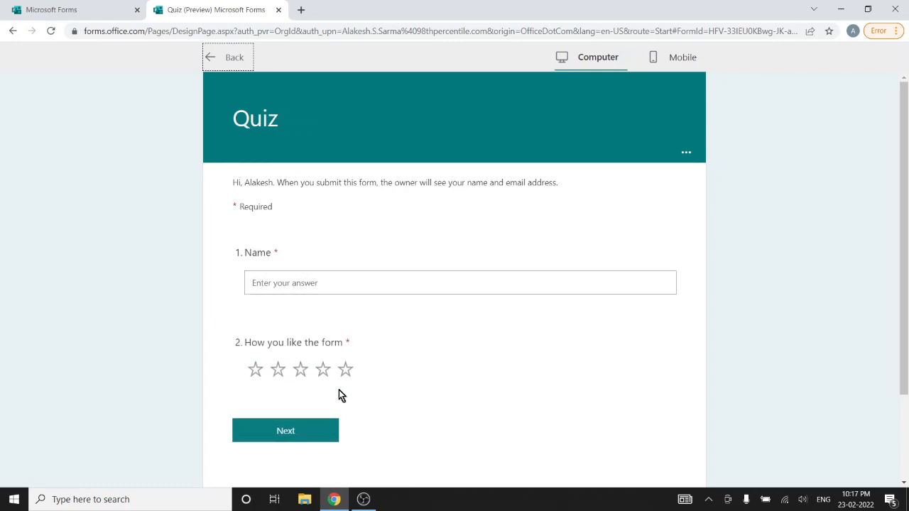
{"action": "scroll", "coordinate": [387, 387], "scroll_direction": "down", "scroll_amount": 2}
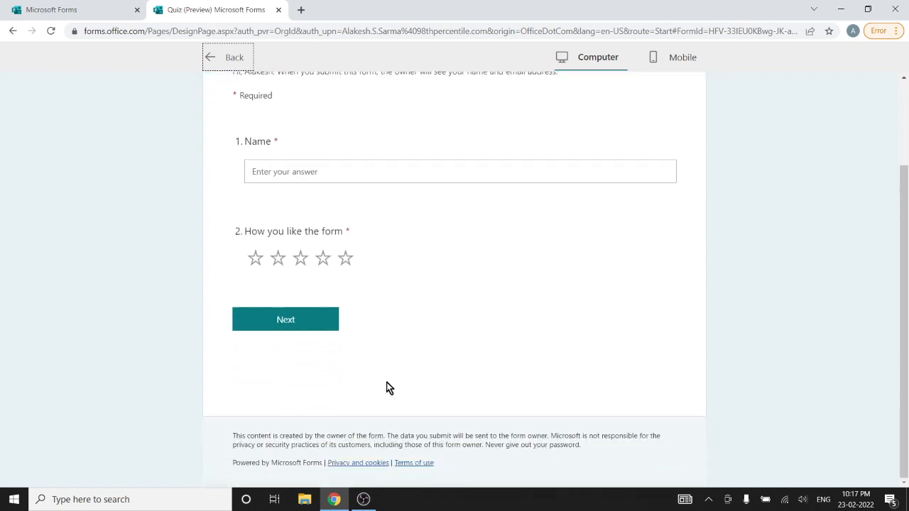
{"action": "scroll", "coordinate": [384, 385], "scroll_direction": "up", "scroll_amount": 1}
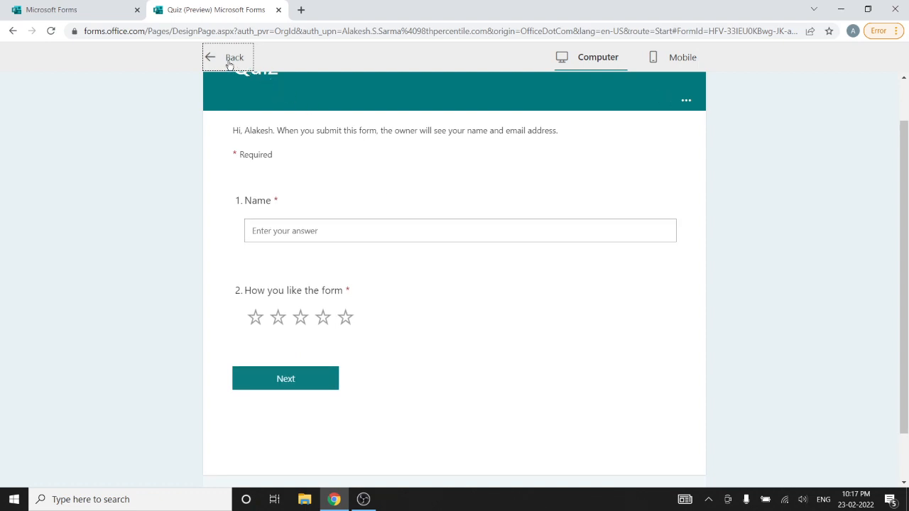
{"action": "mouse_move", "coordinate": [902, 259]}
{"action": "left_mouse_down"}
{"action": "mouse_move", "coordinate": [906, 202]}
{"action": "mouse_move", "coordinate": [894, 270]}
{"action": "left_mouse_up"}
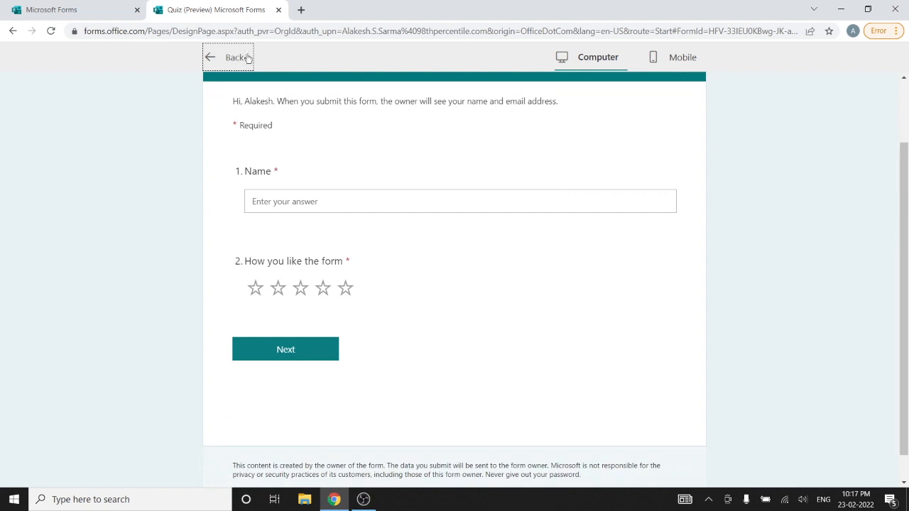
{"action": "left_click", "coordinate": [214, 57]}
Look through the questions in both sections of the quiz in the editor
{"action": "scroll", "coordinate": [455, 260], "scroll_direction": "down", "scroll_amount": 3}
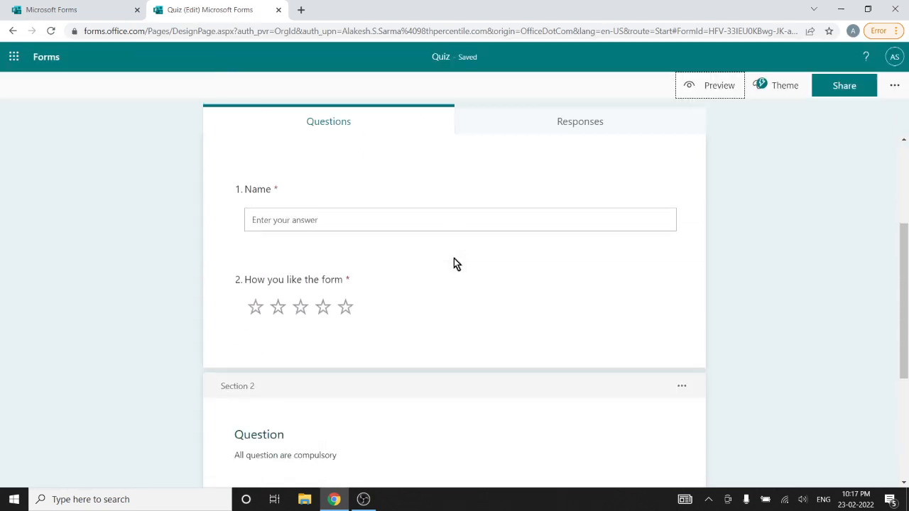
{"action": "scroll", "coordinate": [455, 264], "scroll_direction": "down", "scroll_amount": 3}
{"action": "scroll", "coordinate": [455, 263], "scroll_direction": "up", "scroll_amount": 5}
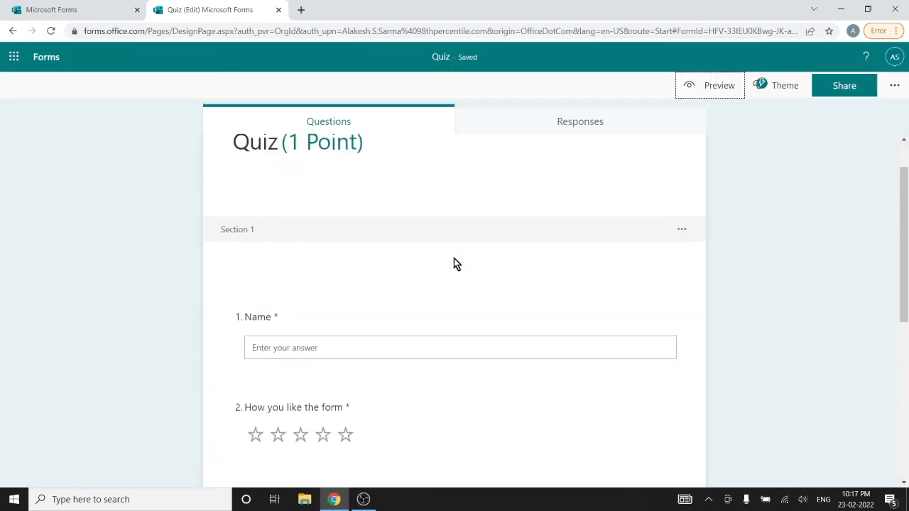
{"action": "scroll", "coordinate": [455, 263], "scroll_direction": "down", "scroll_amount": 5}
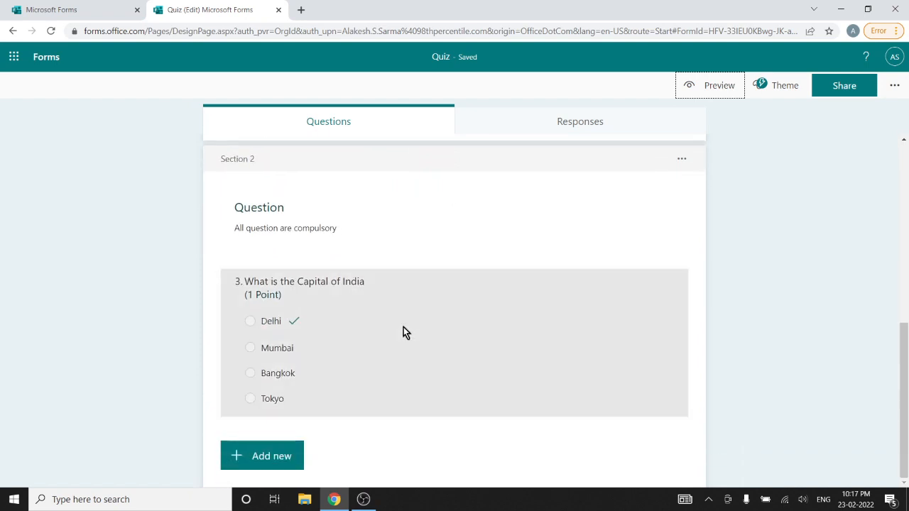
Add a date question titled "When India got Freedom" below the capital question in the "Question" section
{"action": "left_click", "coordinate": [242, 455]}
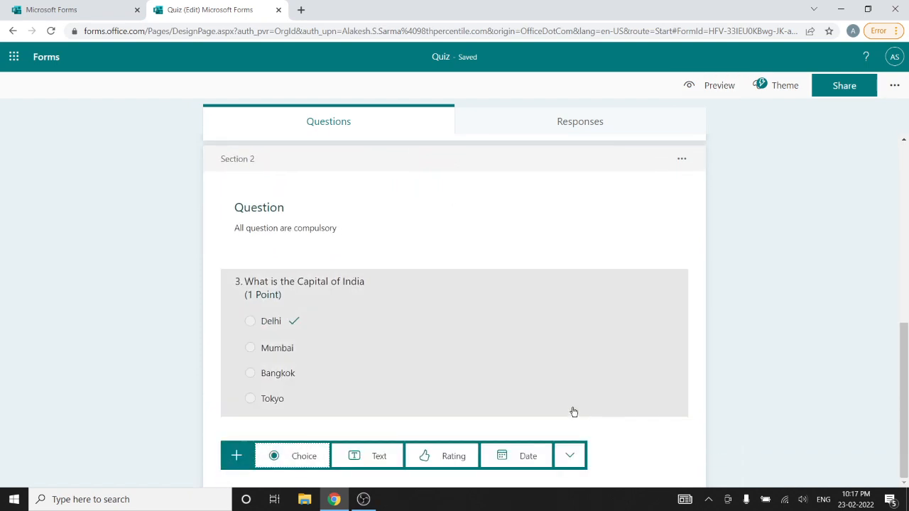
{"action": "left_click", "coordinate": [567, 454]}
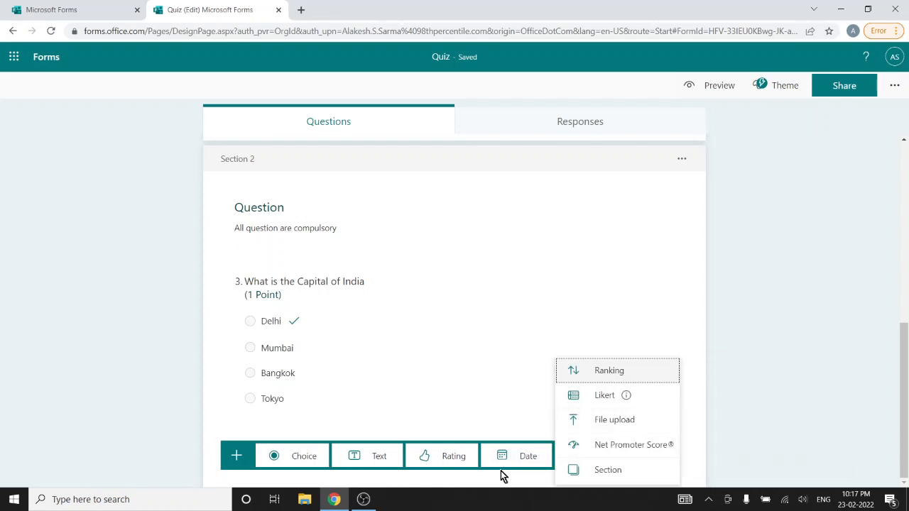
{"action": "left_click", "coordinate": [514, 458]}
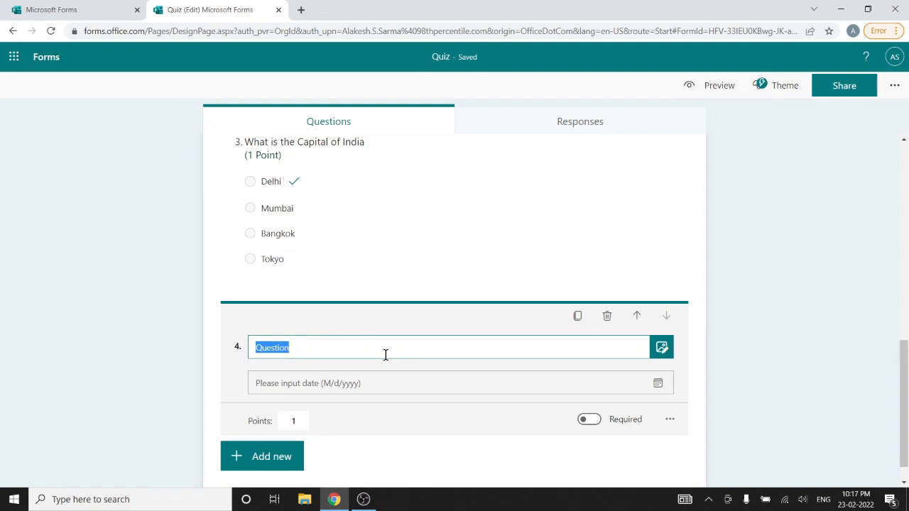
{"action": "type", "text": "Whe"}
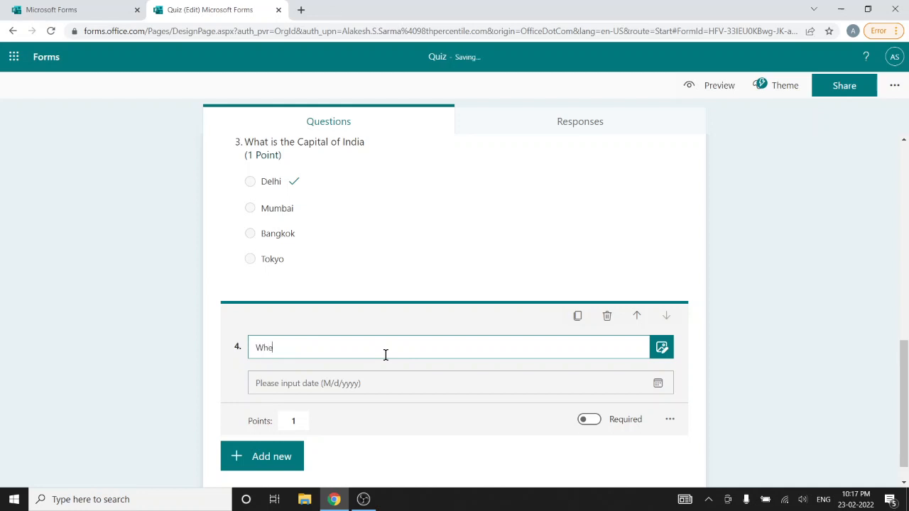
{"action": "type", "text": "n Indi"}
{"action": "type", "text": "a Go="}
{"action": "key", "text": "BackSpace"}
{"action": "key", "text": "BackSpace"}
{"action": "key", "text": "BackSpace"}
{"action": "type", "text": "got Freedom"}
{"action": "left_click", "coordinate": [658, 384]}
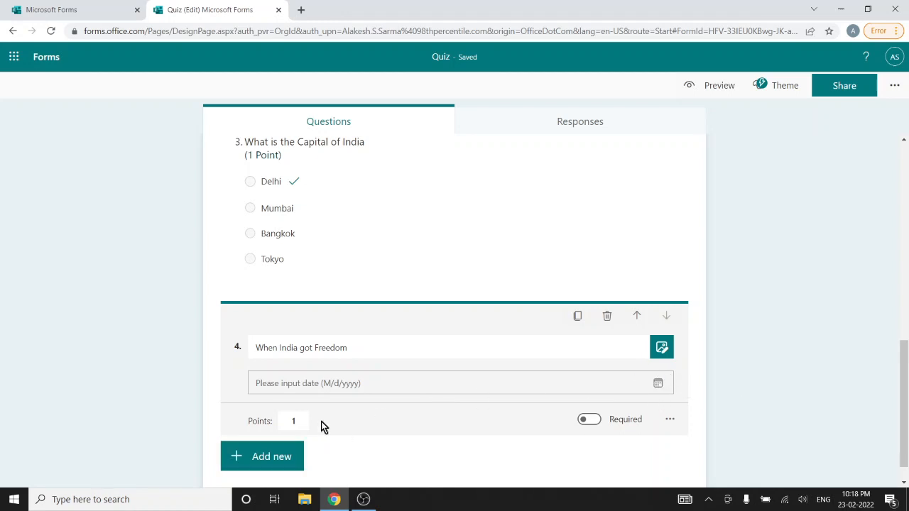
{"action": "scroll", "coordinate": [321, 426], "scroll_direction": "down", "scroll_amount": 1}
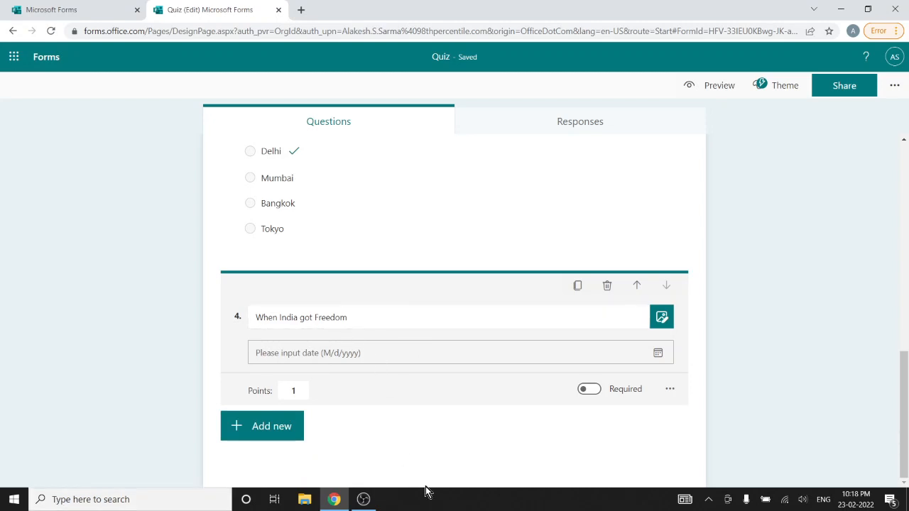
{"action": "scroll", "coordinate": [426, 487], "scroll_direction": "up", "scroll_amount": 3}
{"action": "scroll", "coordinate": [426, 487], "scroll_direction": "up", "scroll_amount": 1}
{"action": "scroll", "coordinate": [452, 401], "scroll_direction": "up", "scroll_amount": 4}
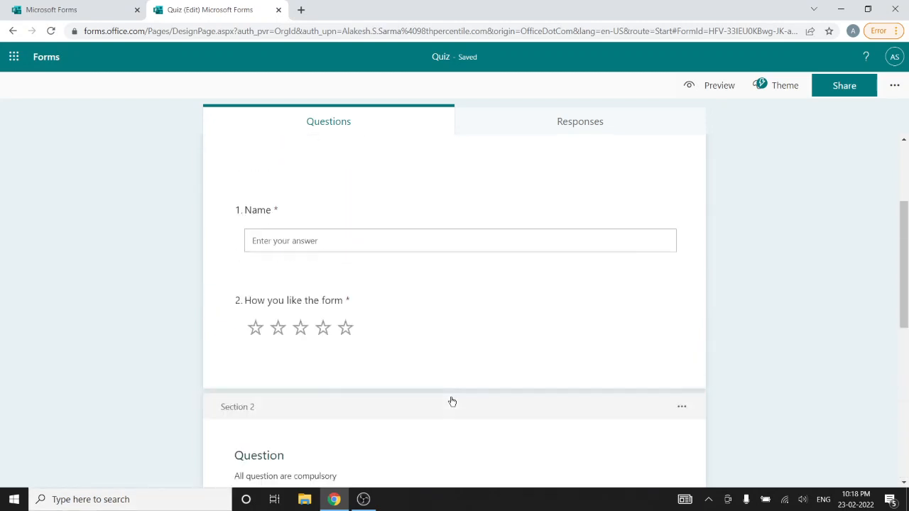
{"action": "scroll", "coordinate": [452, 402], "scroll_direction": "down", "scroll_amount": 3}
{"action": "scroll", "coordinate": [450, 402], "scroll_direction": "down", "scroll_amount": 5}
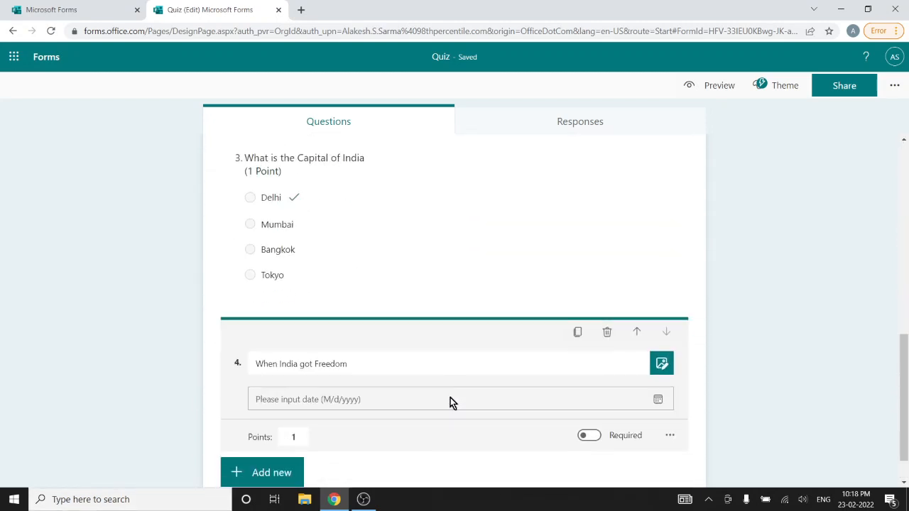
{"action": "left_click", "coordinate": [248, 424]}
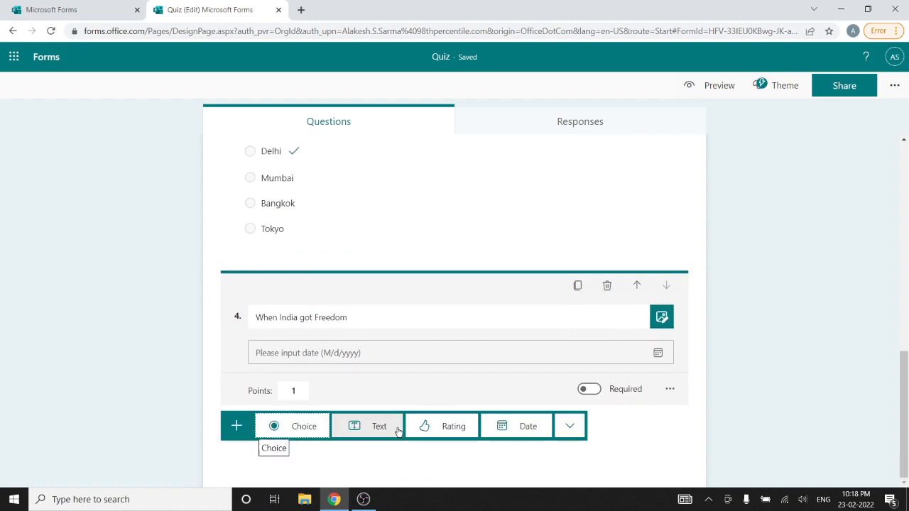
{"action": "left_click", "coordinate": [571, 429]}
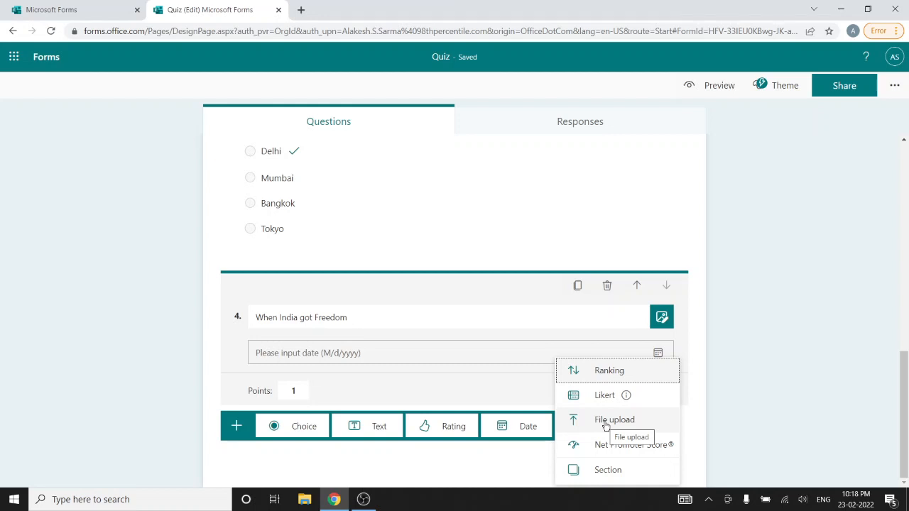
{"action": "left_click", "coordinate": [606, 423]}
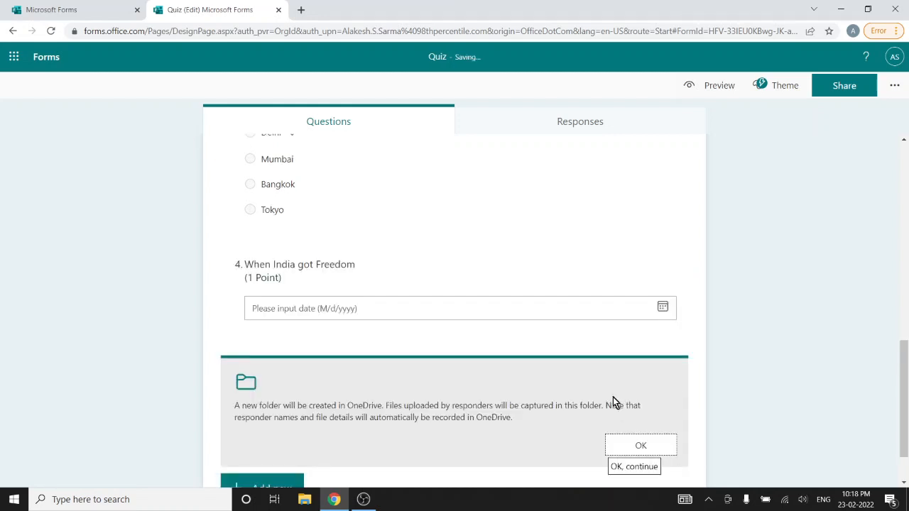
{"action": "scroll", "coordinate": [334, 399], "scroll_direction": "down", "scroll_amount": 2}
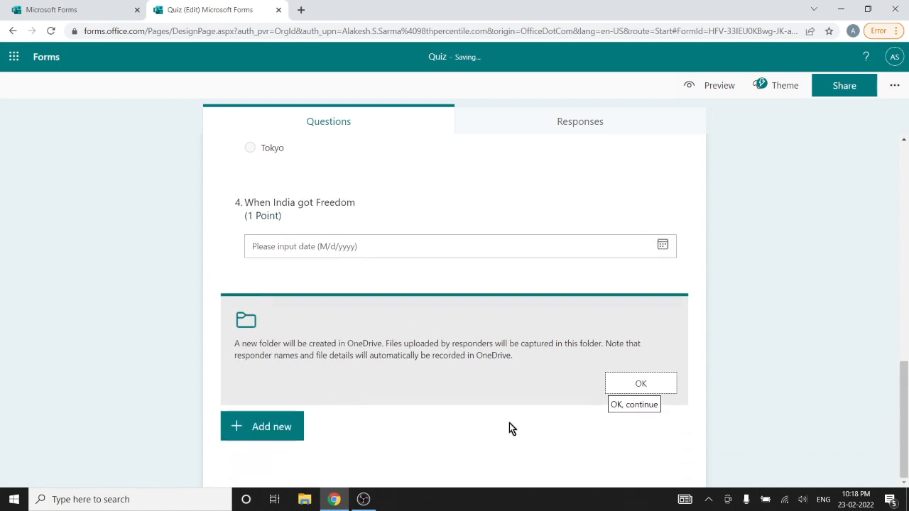
{"action": "left_click", "coordinate": [628, 378]}
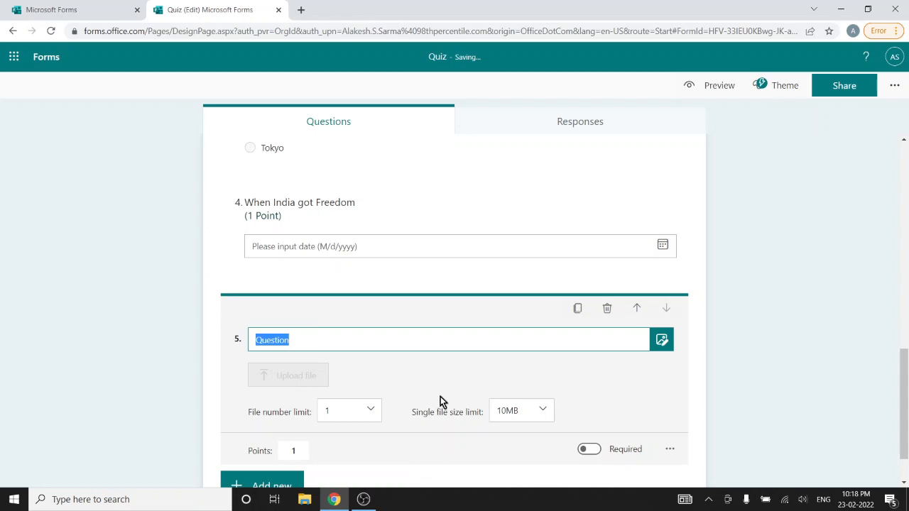
{"action": "scroll", "coordinate": [440, 401], "scroll_direction": "down", "scroll_amount": 2}
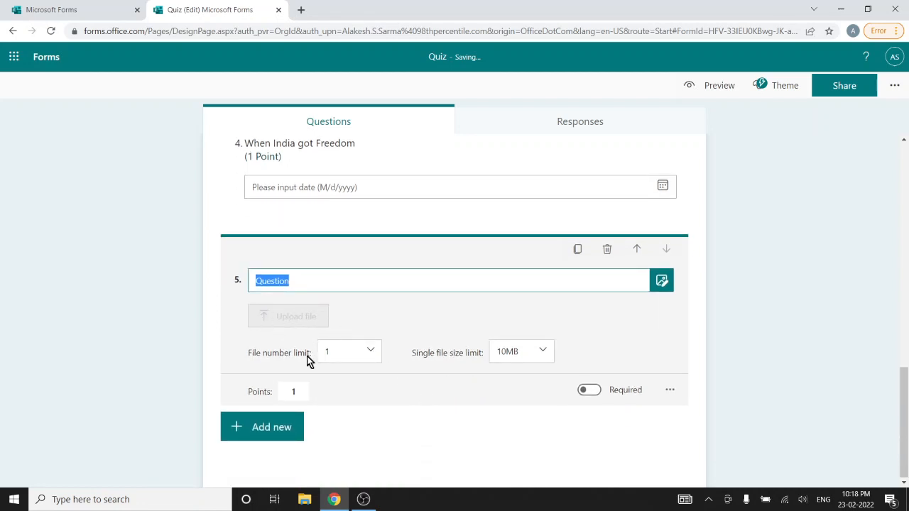
{"action": "left_click", "coordinate": [607, 249]}
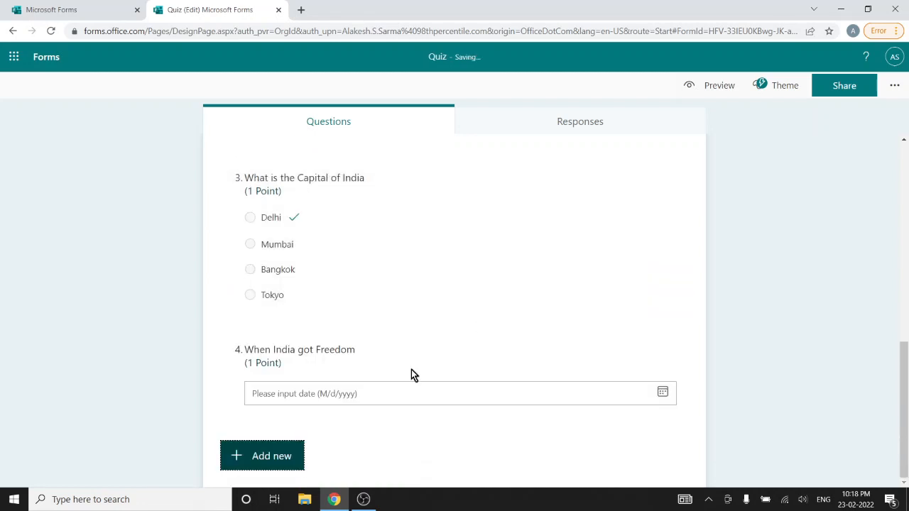
Add a file upload question titled "Upload Resume" below the date question
{"action": "left_click", "coordinate": [267, 457]}
{"action": "left_click", "coordinate": [574, 455]}
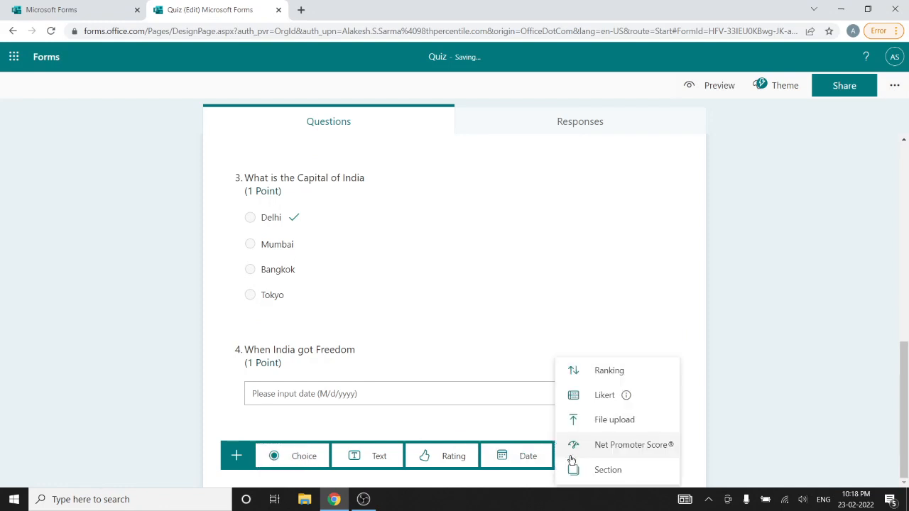
{"action": "key", "text": "Escape"}
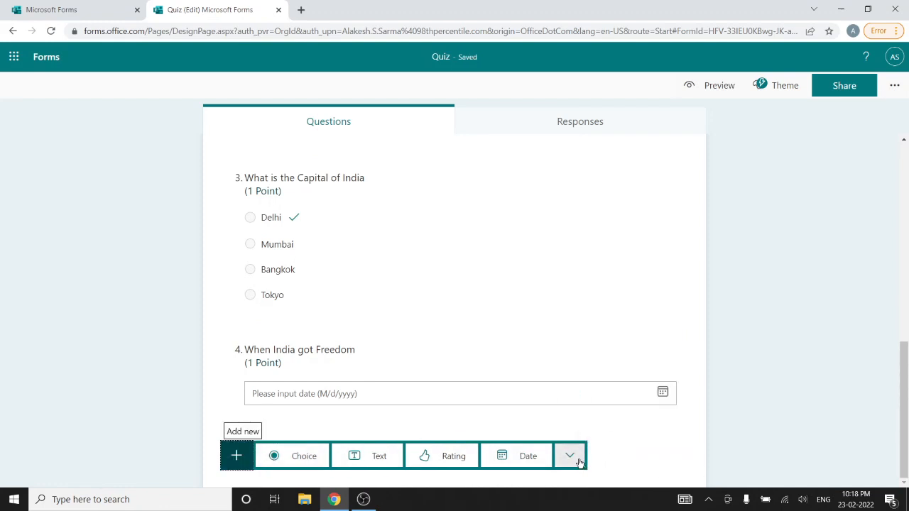
{"action": "left_click", "coordinate": [572, 458]}
{"action": "left_click", "coordinate": [609, 420]}
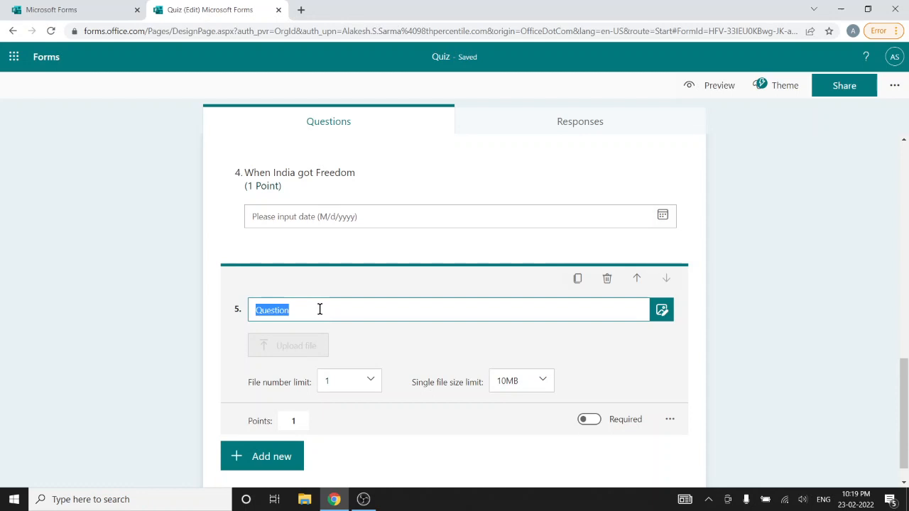
{"action": "type", "text": "U"}
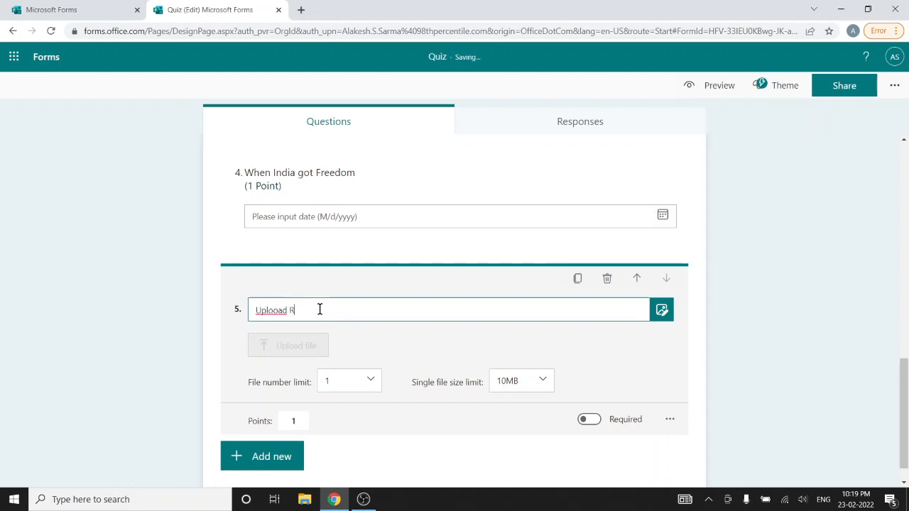
{"action": "type", "text": "ploaod Resume"}
{"action": "key", "text": "BackSpace"}
Set the "Upload Resume" question's file number limit to 2 and keep its single file size limit at 10MB
{"action": "scroll", "coordinate": [536, 419], "scroll_direction": "down", "scroll_amount": 1}
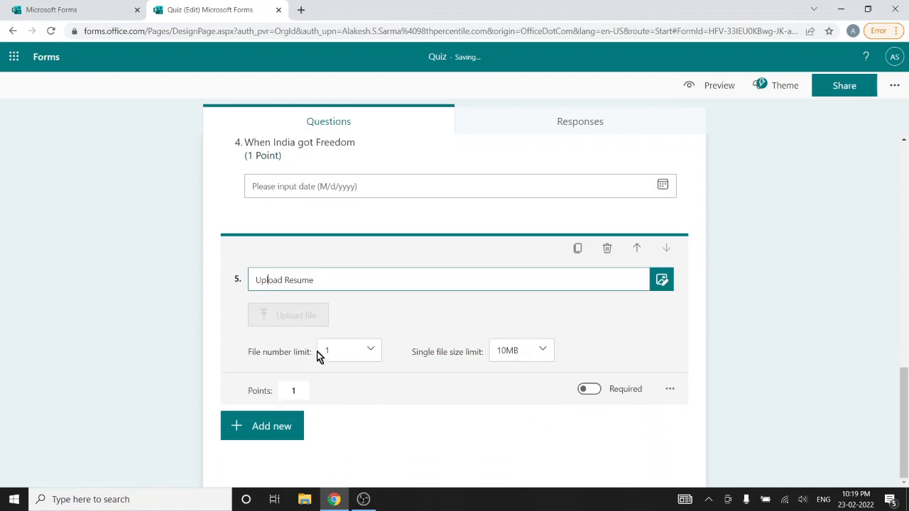
{"action": "left_click", "coordinate": [370, 352]}
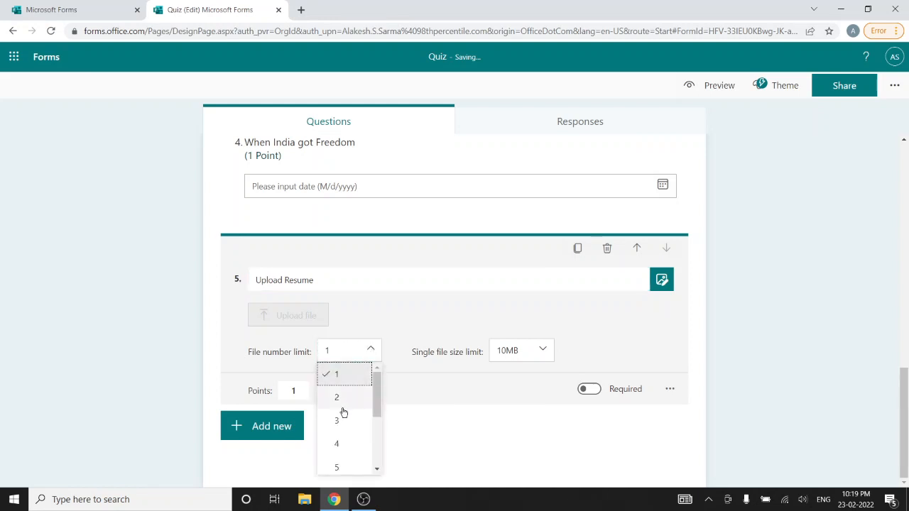
{"action": "left_click", "coordinate": [338, 398]}
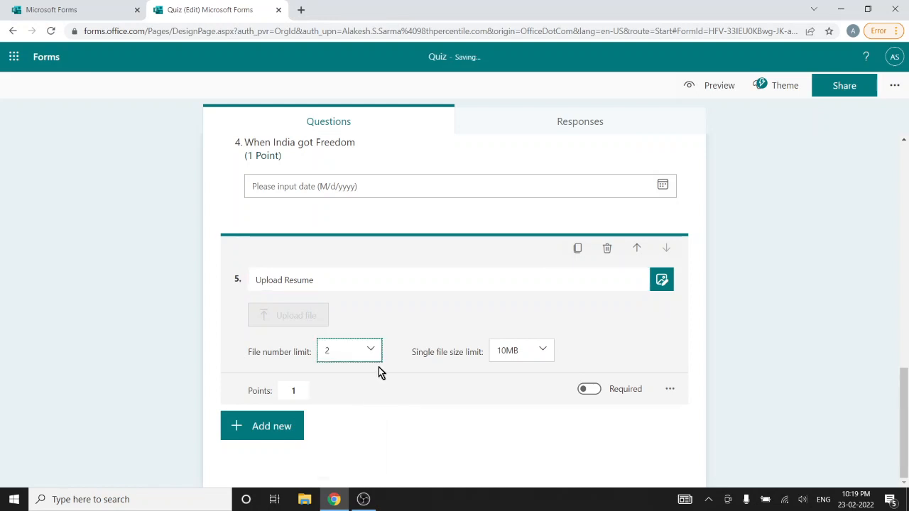
{"action": "left_click", "coordinate": [370, 349]}
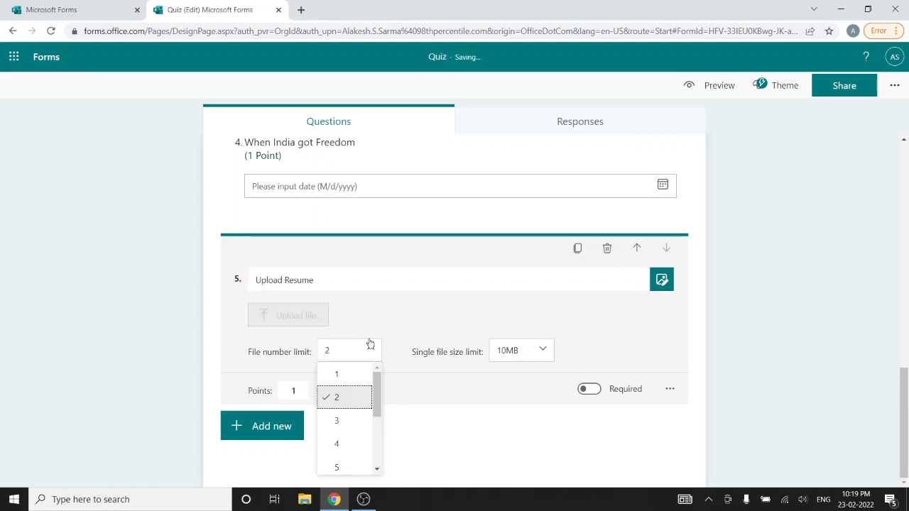
{"action": "left_click", "coordinate": [346, 399]}
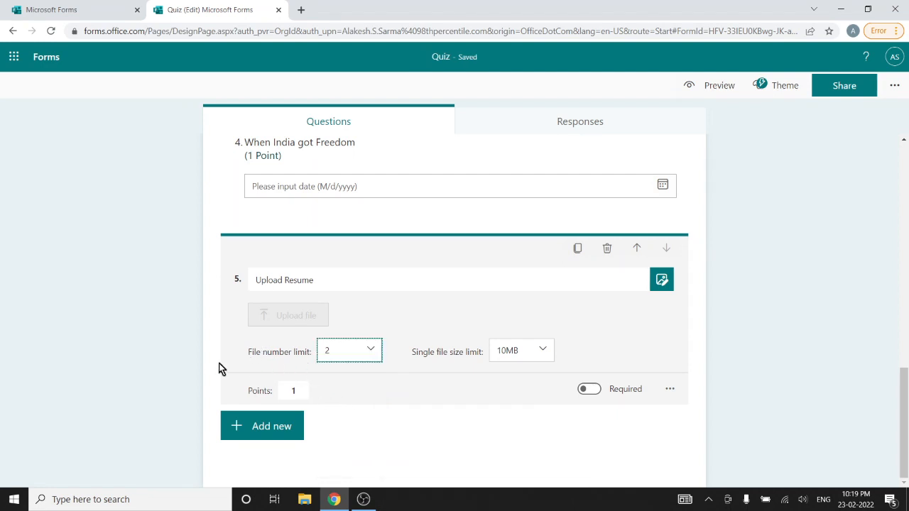
{"action": "left_click", "coordinate": [543, 350]}
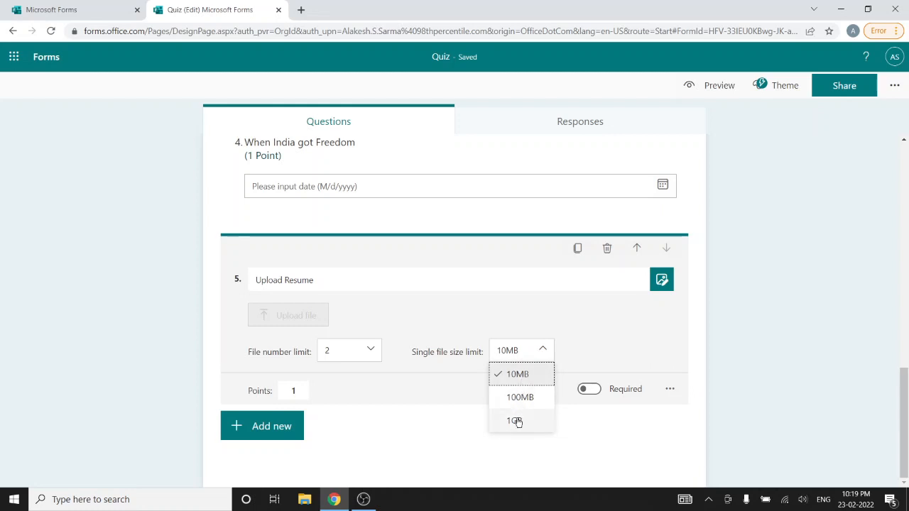
{"action": "left_click", "coordinate": [512, 376]}
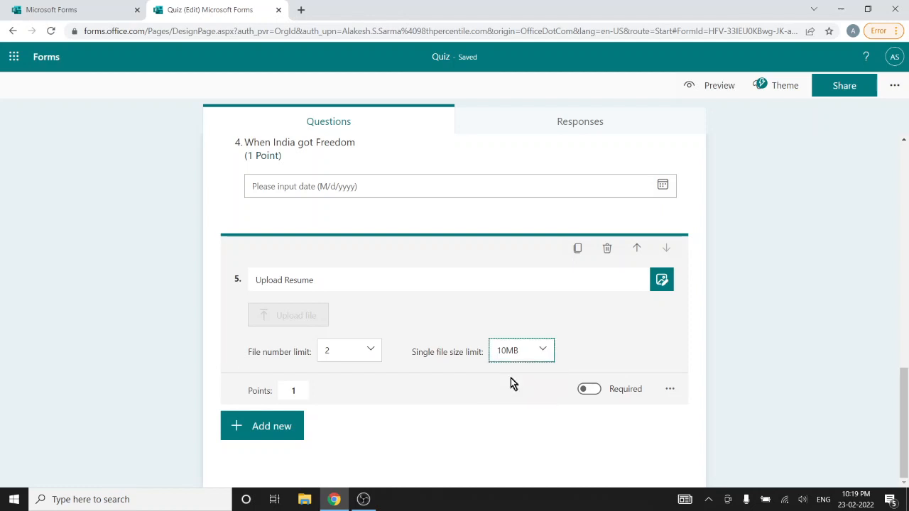
{"action": "left_click", "coordinate": [527, 352]}
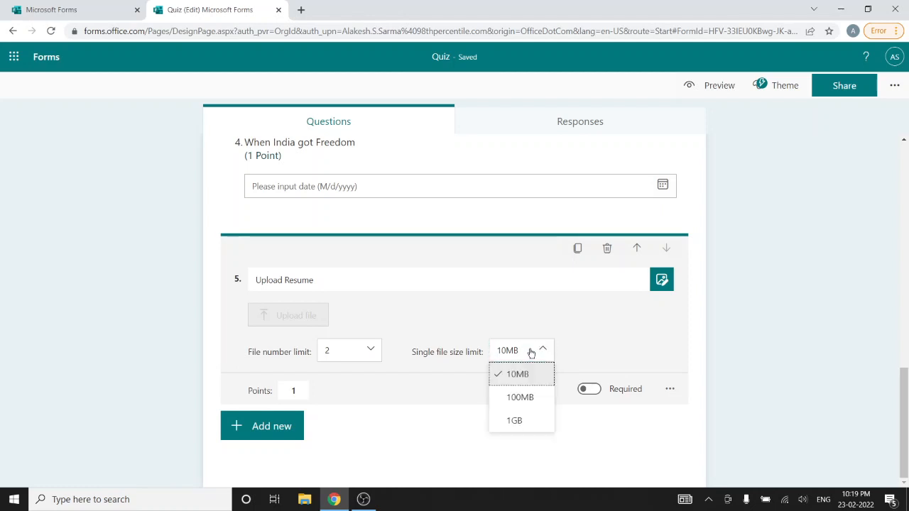
{"action": "left_click", "coordinate": [375, 414]}
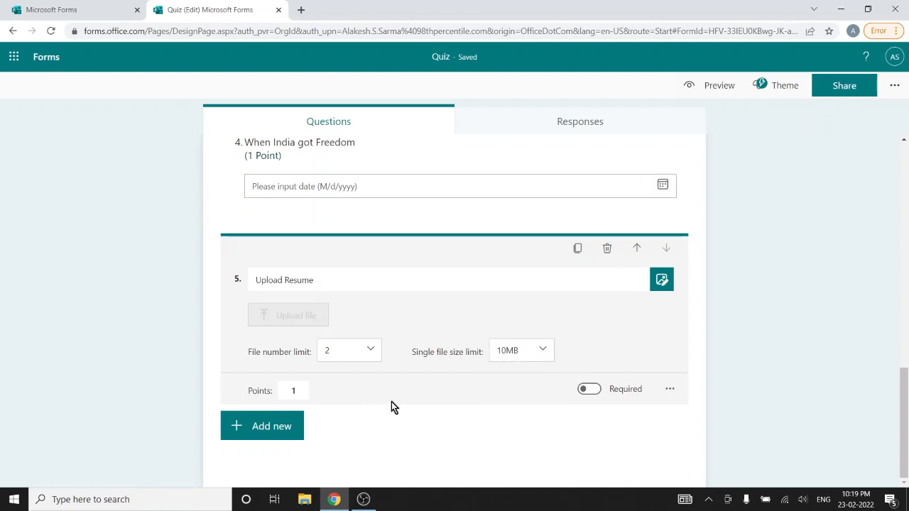
Apply the suggested quiz theme with eyeglasses and black pencils on a light background and a brown header
{"action": "scroll", "coordinate": [391, 401], "scroll_direction": "up", "scroll_amount": 5}
{"action": "scroll", "coordinate": [391, 401], "scroll_direction": "up", "scroll_amount": 5}
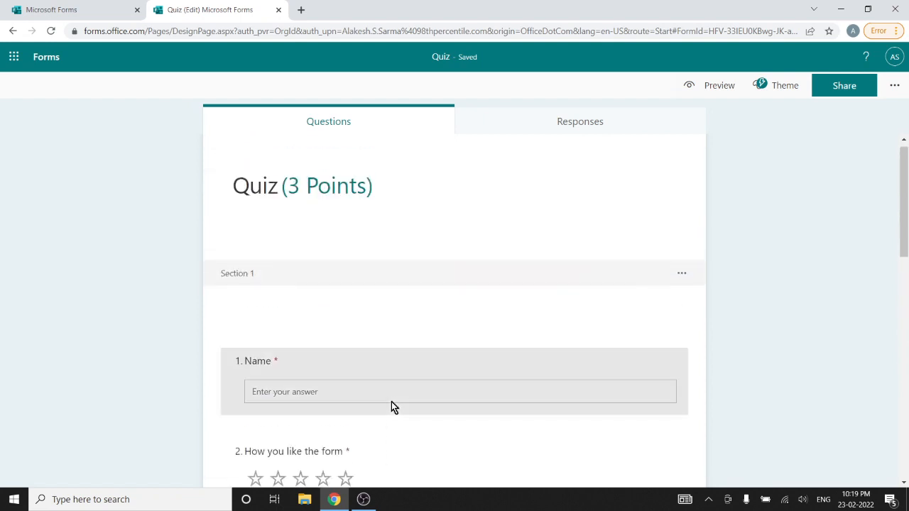
{"action": "scroll", "coordinate": [391, 401], "scroll_direction": "down", "scroll_amount": 2}
{"action": "scroll", "coordinate": [391, 401], "scroll_direction": "down", "scroll_amount": 10}
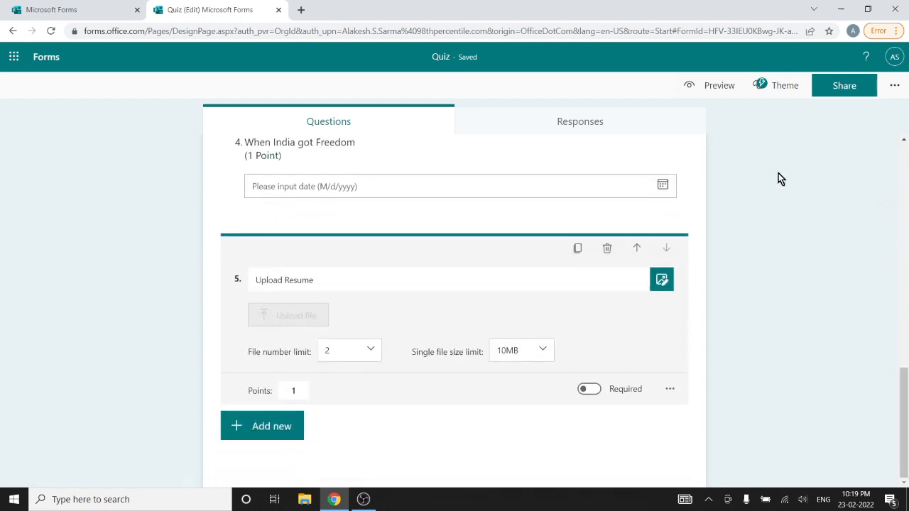
{"action": "scroll", "coordinate": [550, 211], "scroll_direction": "up", "scroll_amount": 10}
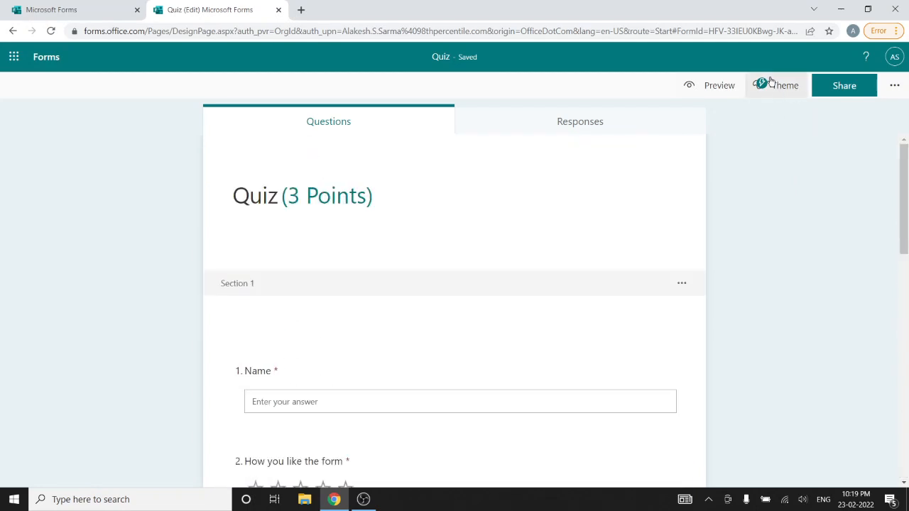
{"action": "left_click", "coordinate": [770, 83]}
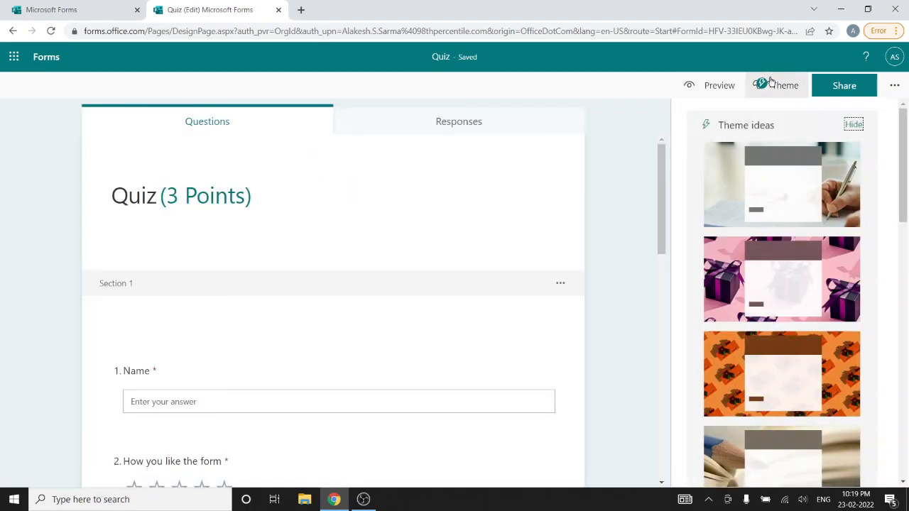
{"action": "scroll", "coordinate": [815, 338], "scroll_direction": "down", "scroll_amount": 4}
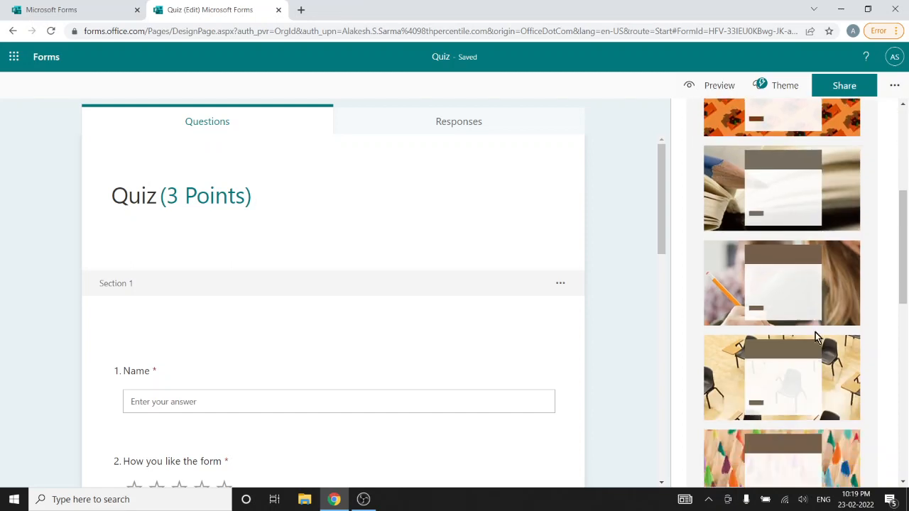
{"action": "scroll", "coordinate": [815, 332], "scroll_direction": "down", "scroll_amount": 6}
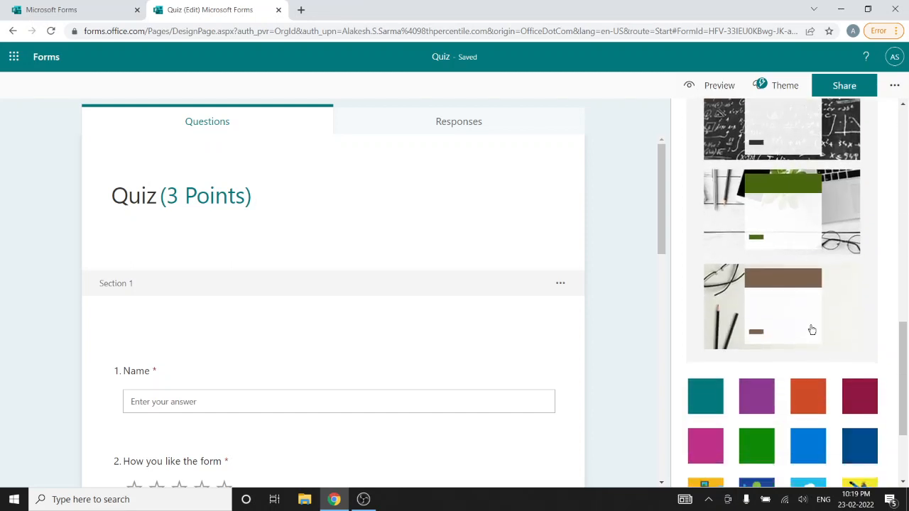
{"action": "scroll", "coordinate": [812, 330], "scroll_direction": "down", "scroll_amount": 1}
{"action": "left_click", "coordinate": [799, 210]}
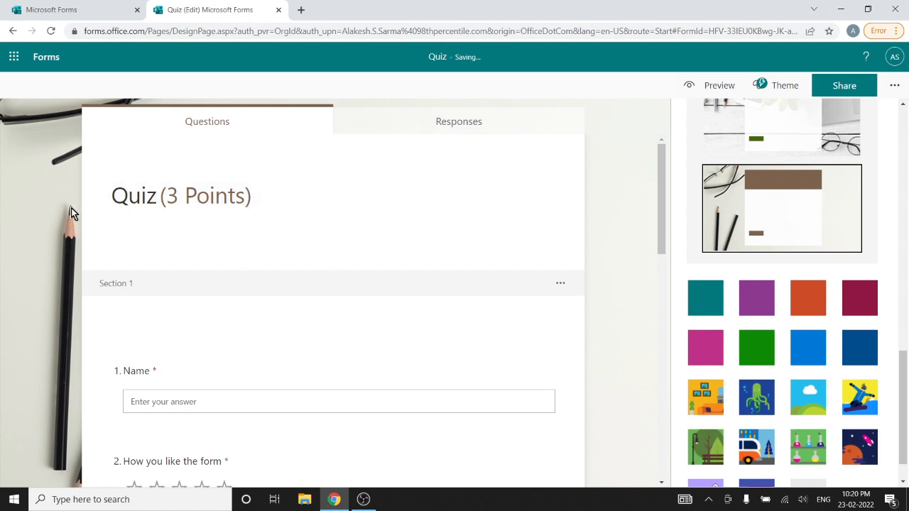
Look over the questions in the new theme and check the custom image and color options for the theme
{"action": "scroll", "coordinate": [346, 300], "scroll_direction": "down", "scroll_amount": 9}
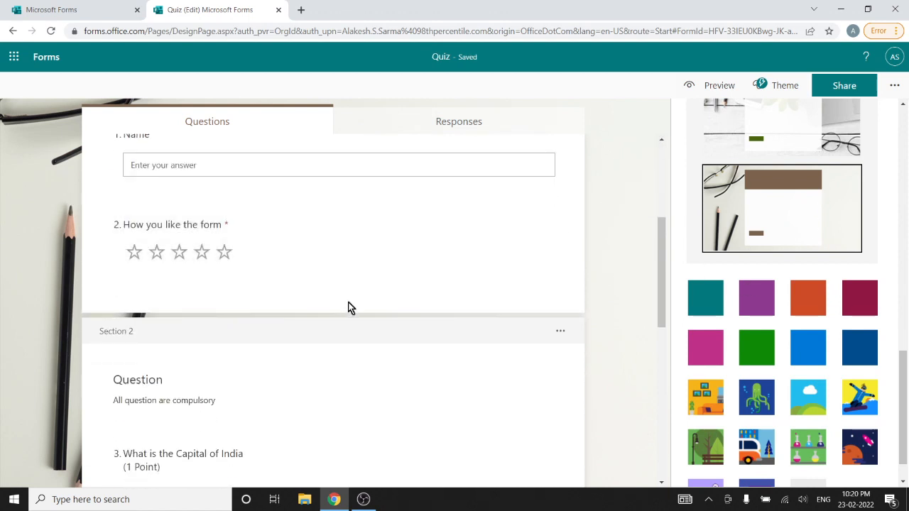
{"action": "scroll", "coordinate": [354, 301], "scroll_direction": "down", "scroll_amount": 2}
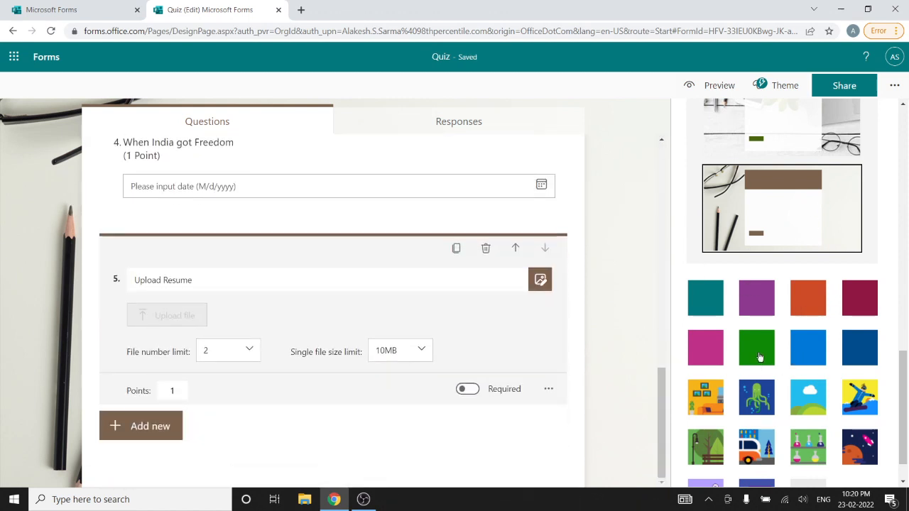
{"action": "scroll", "coordinate": [836, 335], "scroll_direction": "down", "scroll_amount": 1}
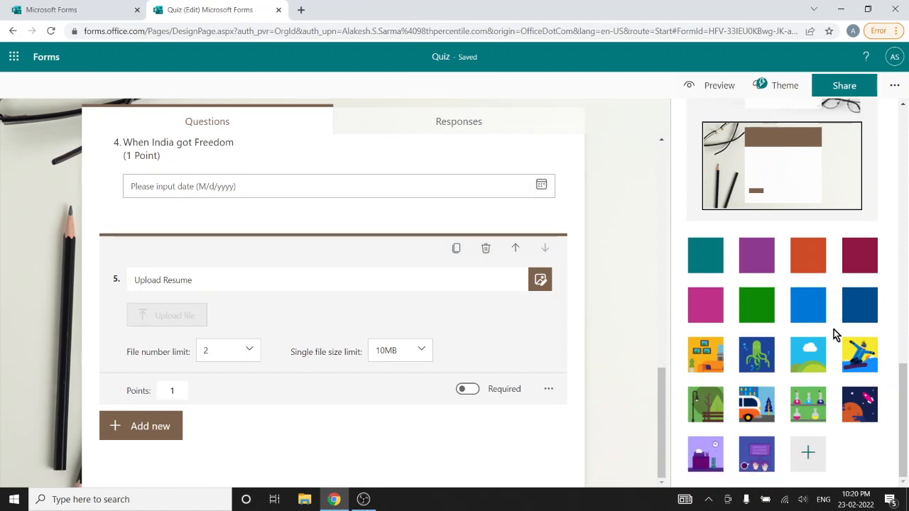
{"action": "left_click", "coordinate": [810, 457]}
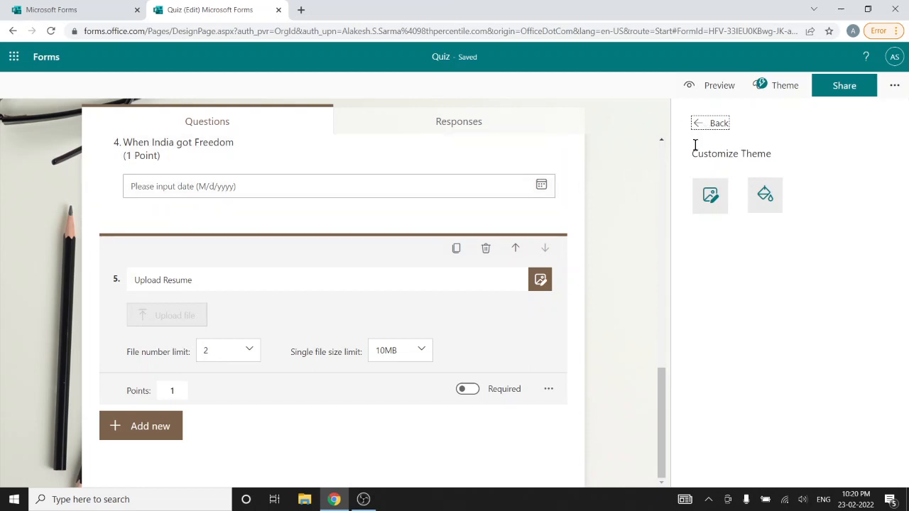
{"action": "left_click", "coordinate": [702, 125]}
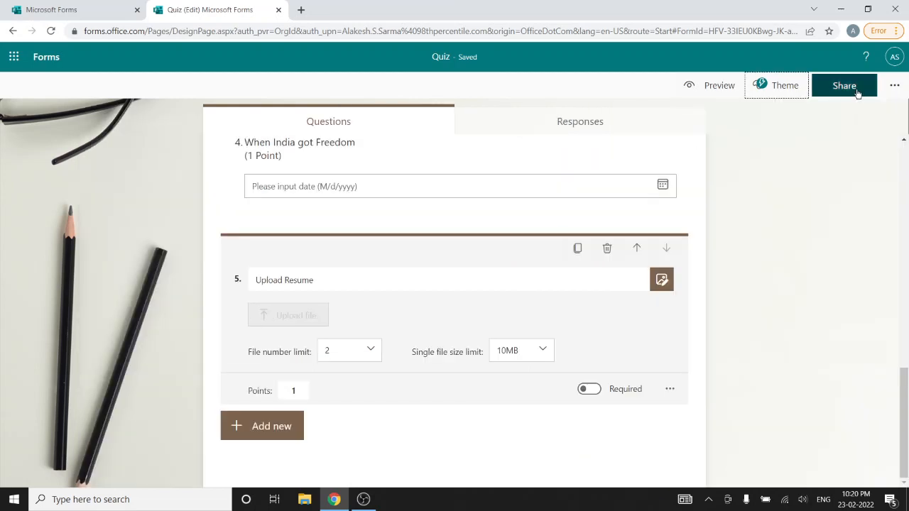
Turn off "Show results automatically" in the quiz settings so answers are reviewed manually
{"action": "left_click", "coordinate": [894, 86]}
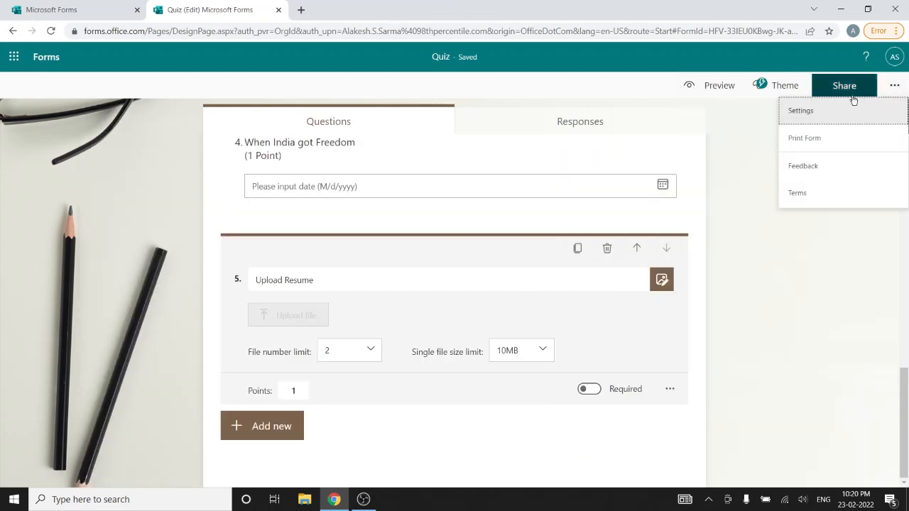
{"action": "left_click", "coordinate": [793, 112]}
{"action": "left_click", "coordinate": [866, 181]}
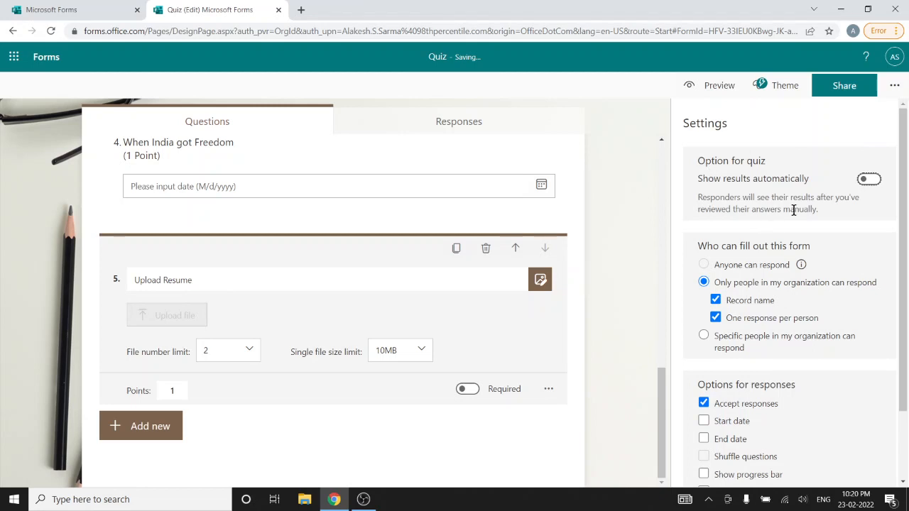
{"action": "triple_click", "coordinate": [818, 186]}
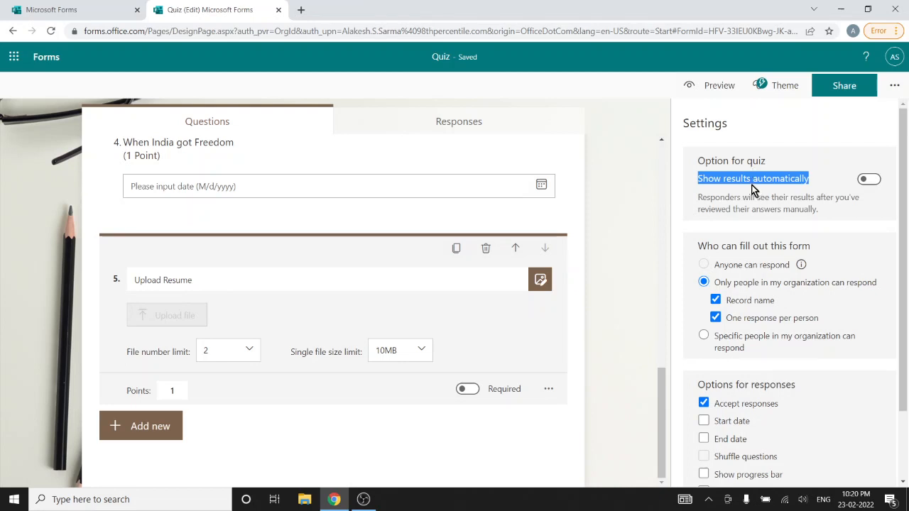
{"action": "left_click", "coordinate": [878, 180]}
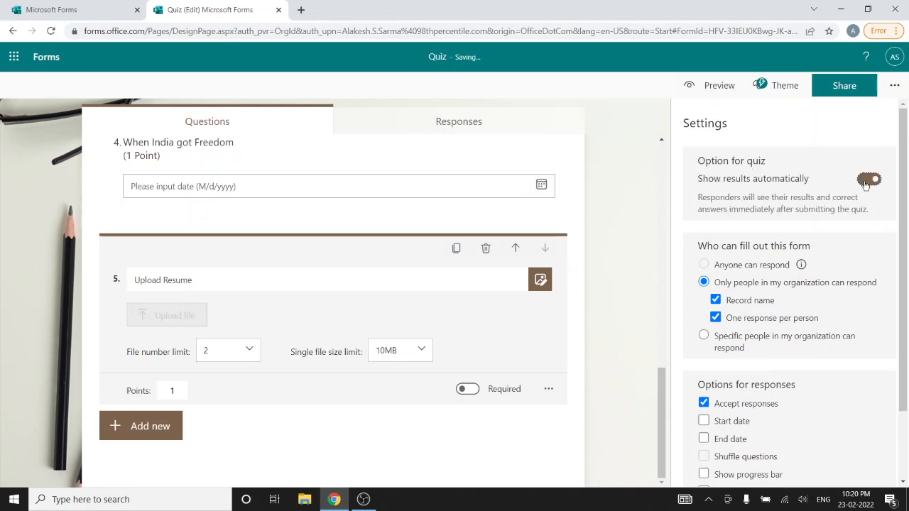
{"action": "left_click", "coordinate": [865, 182]}
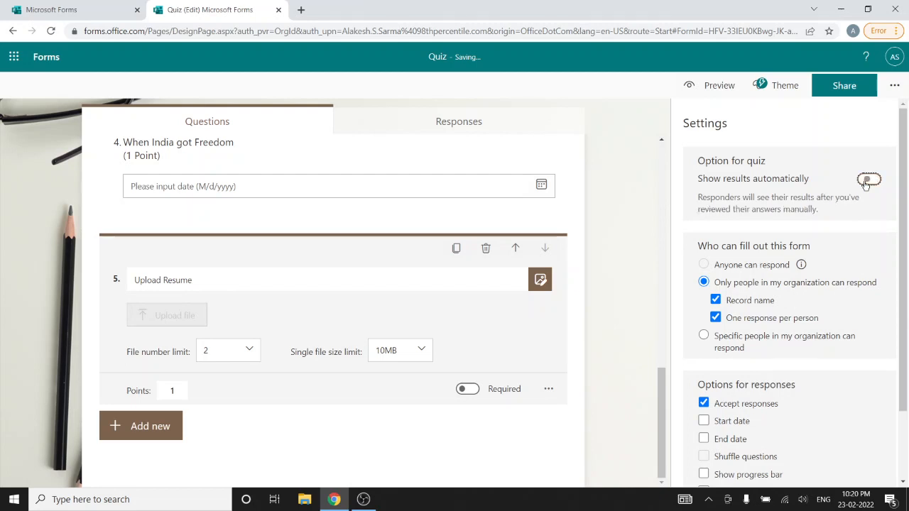
Switch the "One response per person" restriction off and back on for people in the organization
{"action": "scroll", "coordinate": [859, 230], "scroll_direction": "down", "scroll_amount": 2}
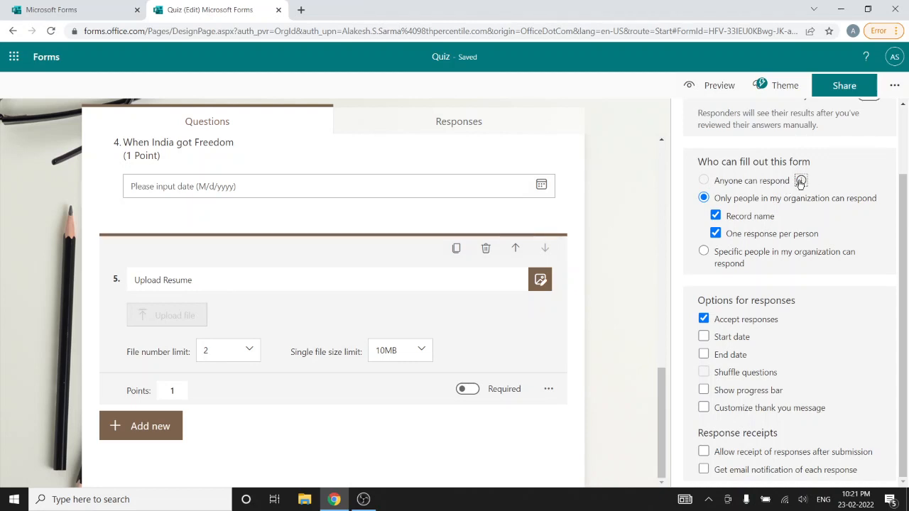
{"action": "left_click", "coordinate": [748, 234]}
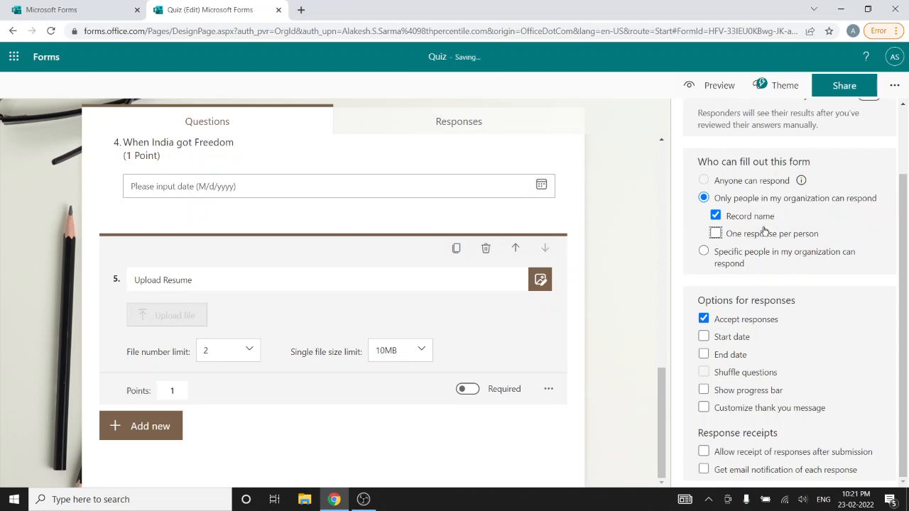
{"action": "left_click", "coordinate": [737, 234]}
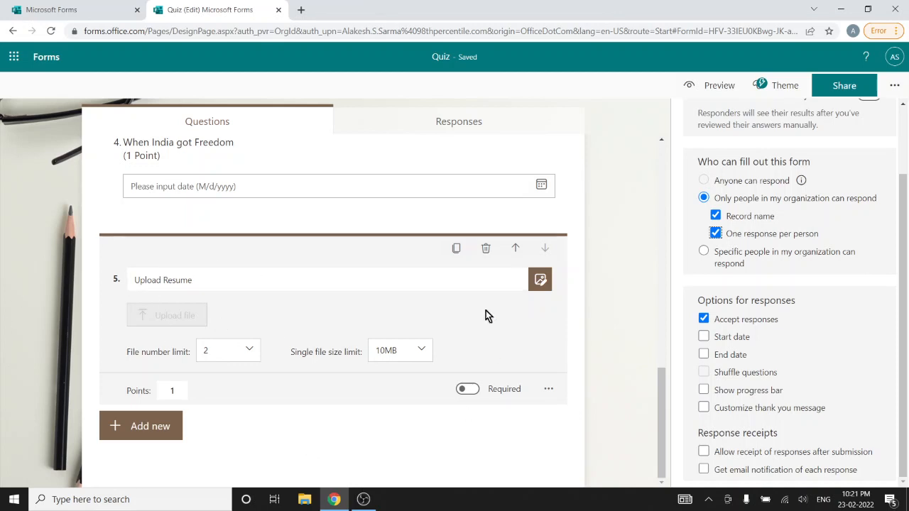
Delete the "Upload Resume" question and set the quiz so that anyone can respond
{"action": "left_click", "coordinate": [487, 249]}
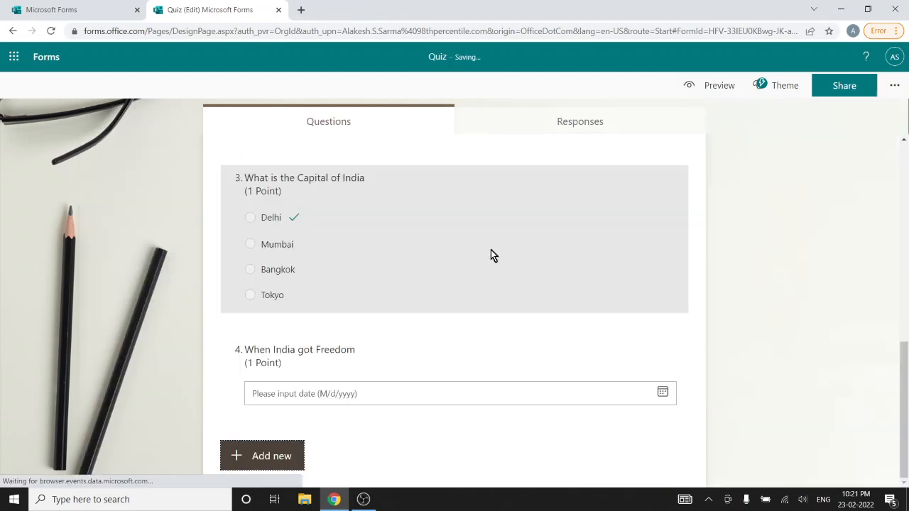
{"action": "left_click", "coordinate": [896, 88]}
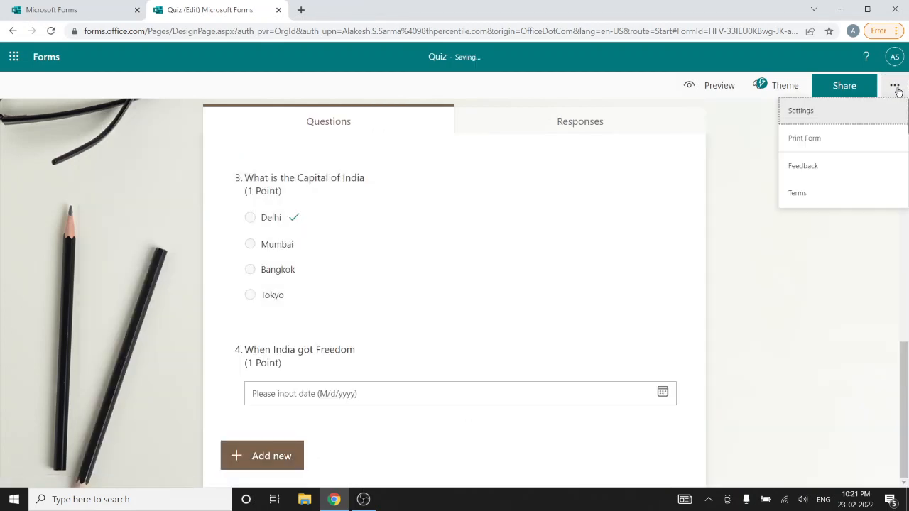
{"action": "left_click", "coordinate": [799, 118]}
{"action": "scroll", "coordinate": [777, 281], "scroll_direction": "down", "scroll_amount": 1}
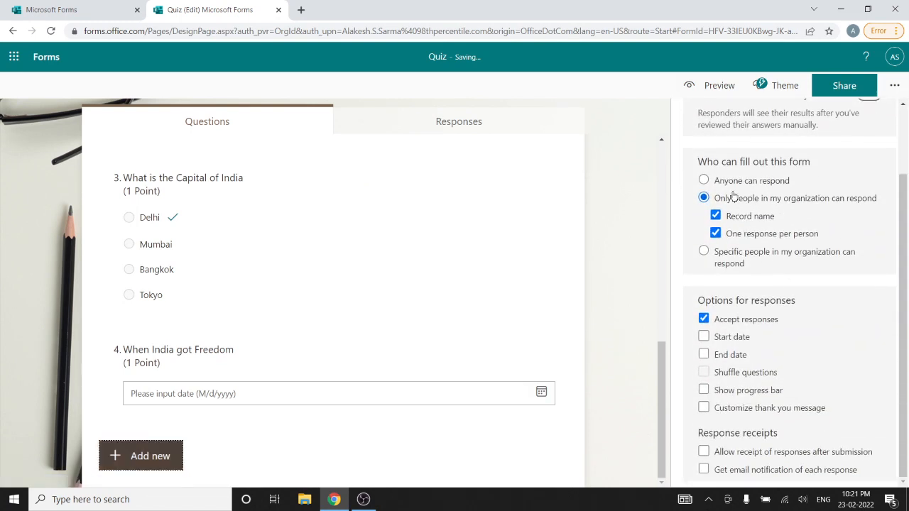
{"action": "left_click", "coordinate": [703, 179]}
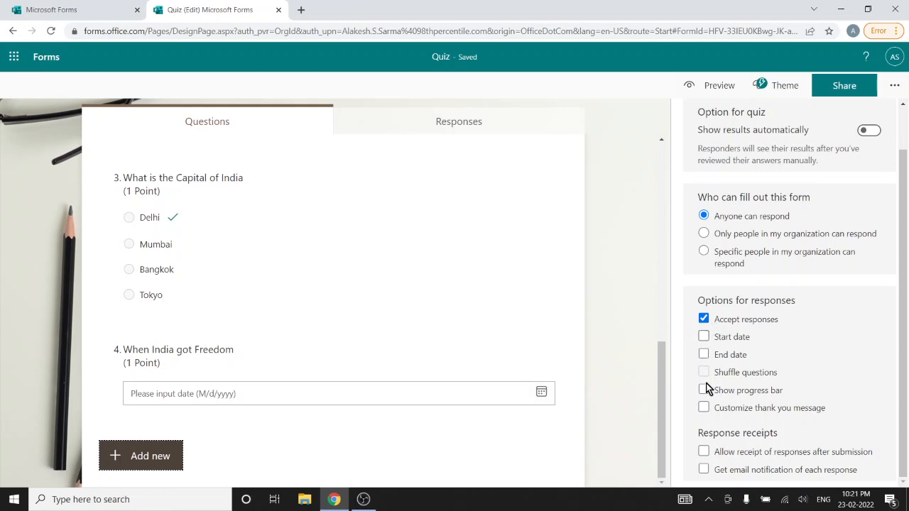
Enable a start date of 2/23/2022 11:00 PM, an end date of 2/23/2022 11:15 PM, response receipts and email notification of each response
{"action": "left_click", "coordinate": [703, 336]}
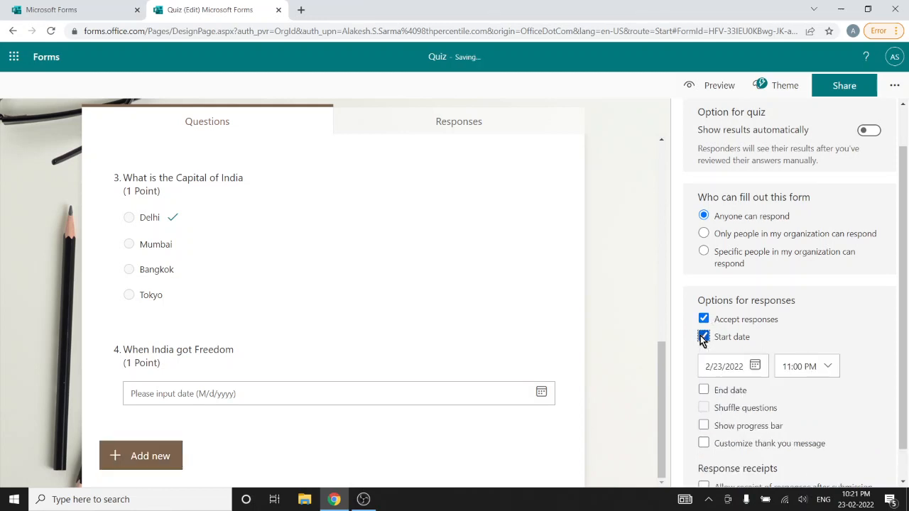
{"action": "left_click", "coordinate": [702, 390]}
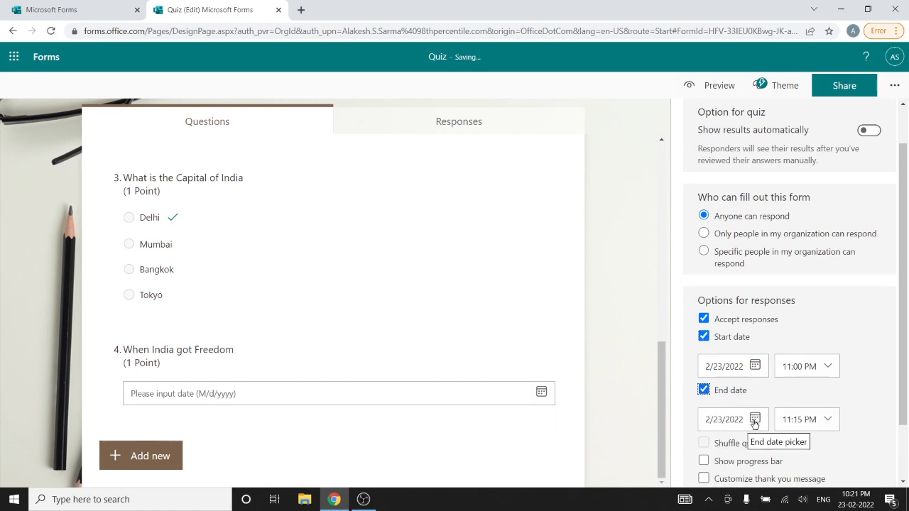
{"action": "scroll", "coordinate": [732, 403], "scroll_direction": "down", "scroll_amount": 1}
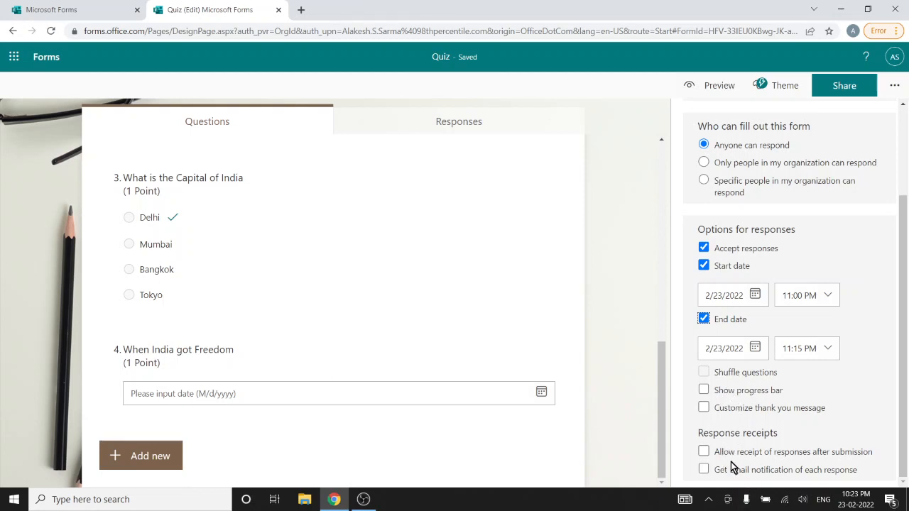
{"action": "left_click", "coordinate": [704, 451]}
{"action": "left_click", "coordinate": [704, 470]}
{"action": "left_click_drag", "start_coordinate": [908, 363], "coordinate": [903, 202]}
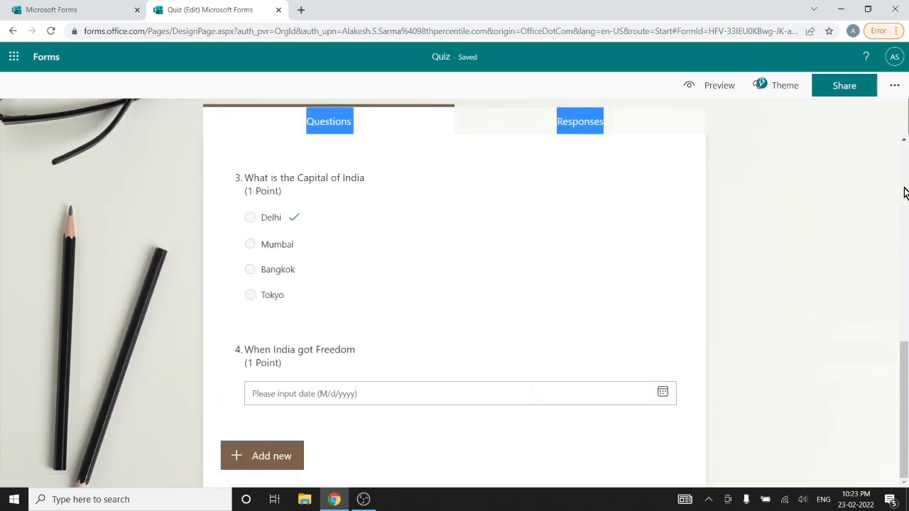
Review the quiz settings once more, close them and return to the beginning of the quiz
{"action": "left_click", "coordinate": [895, 85]}
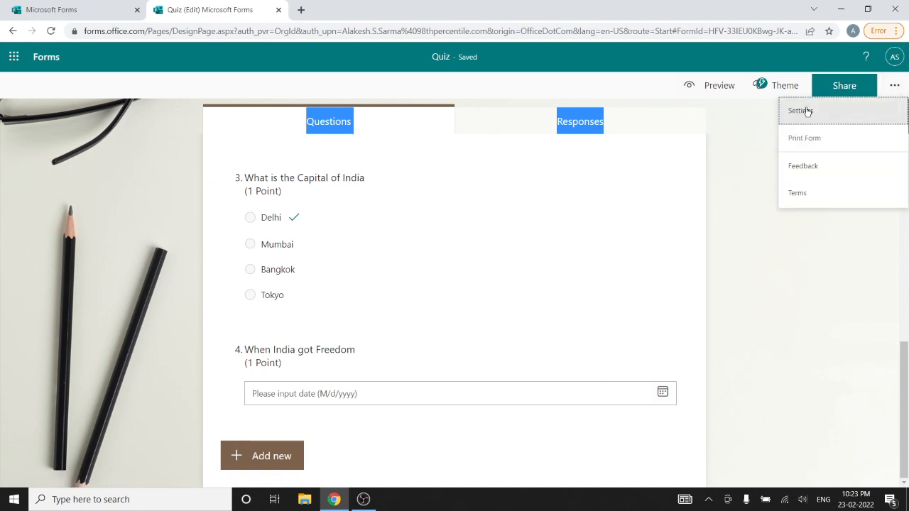
{"action": "left_click", "coordinate": [808, 112]}
{"action": "left_click", "coordinate": [829, 132]}
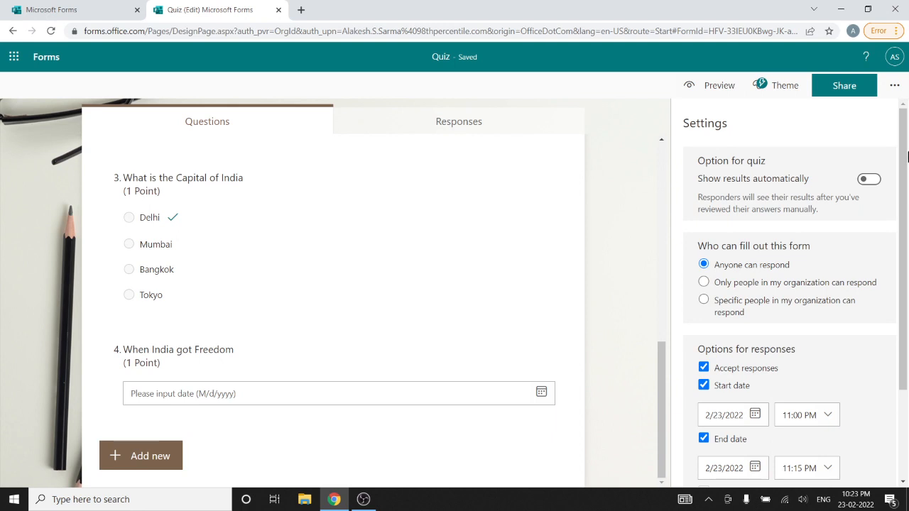
{"action": "left_click_drag", "start_coordinate": [907, 157], "coordinate": [904, 176]}
{"action": "left_click", "coordinate": [904, 176]}
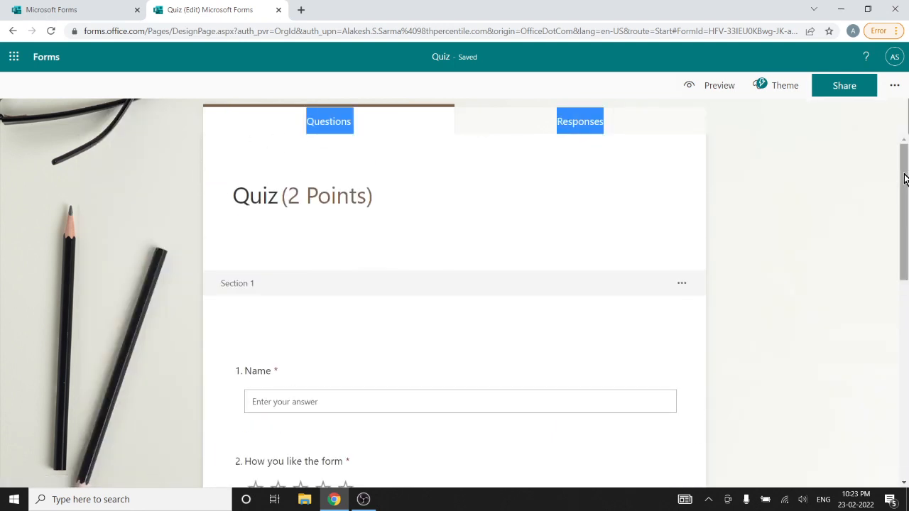
Examine the QR code, embed code and email options for sharing the quiz, dismissing the mail app choice
{"action": "left_click", "coordinate": [851, 87]}
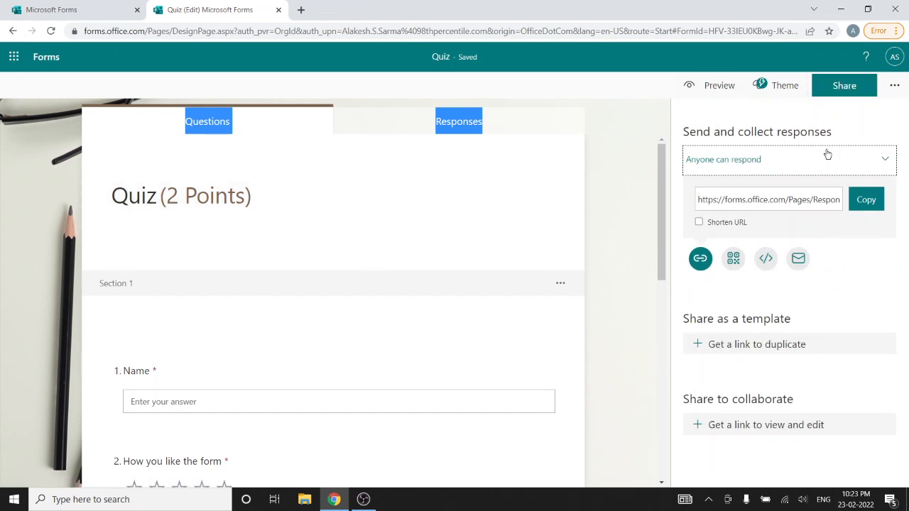
{"action": "left_click", "coordinate": [733, 259]}
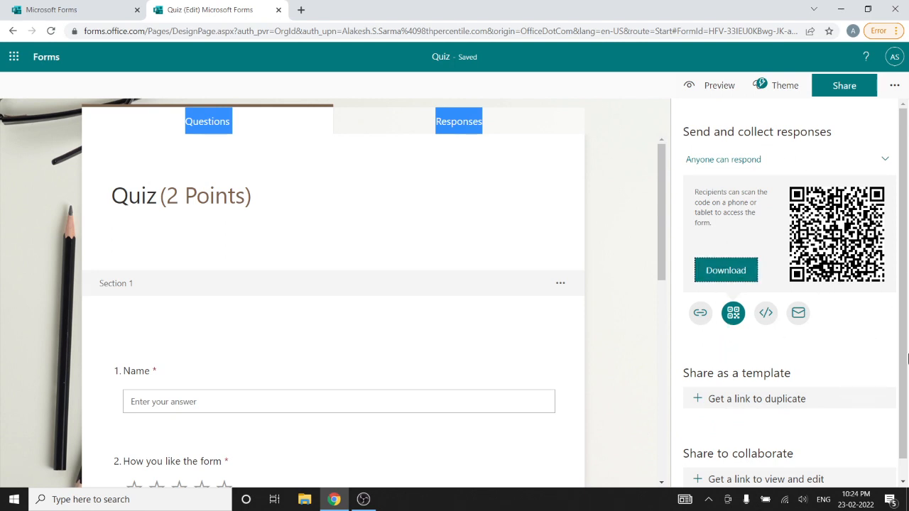
{"action": "scroll", "coordinate": [904, 350], "scroll_direction": "down", "scroll_amount": 1}
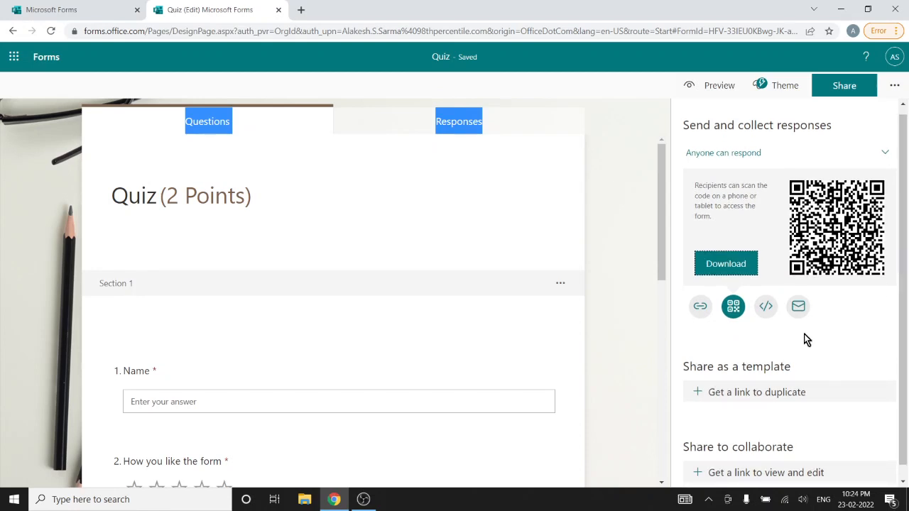
{"action": "left_click", "coordinate": [765, 308]}
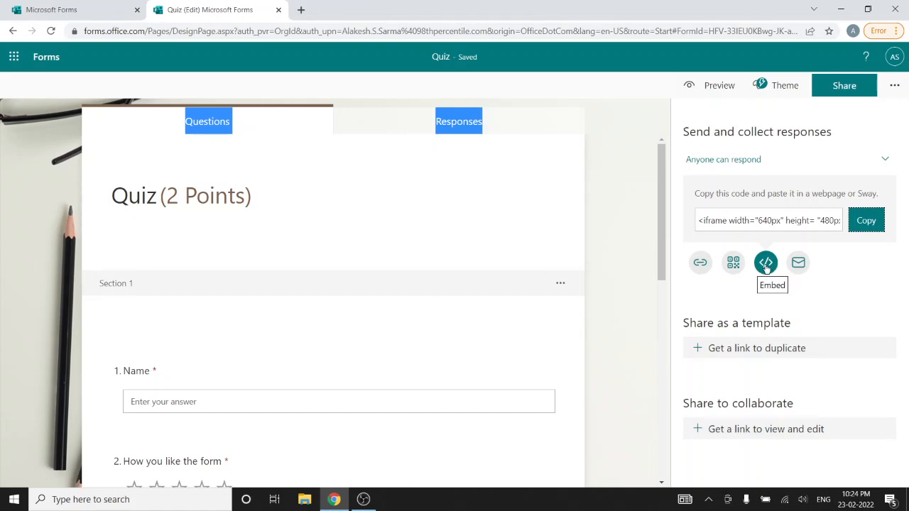
{"action": "left_click", "coordinate": [797, 264]}
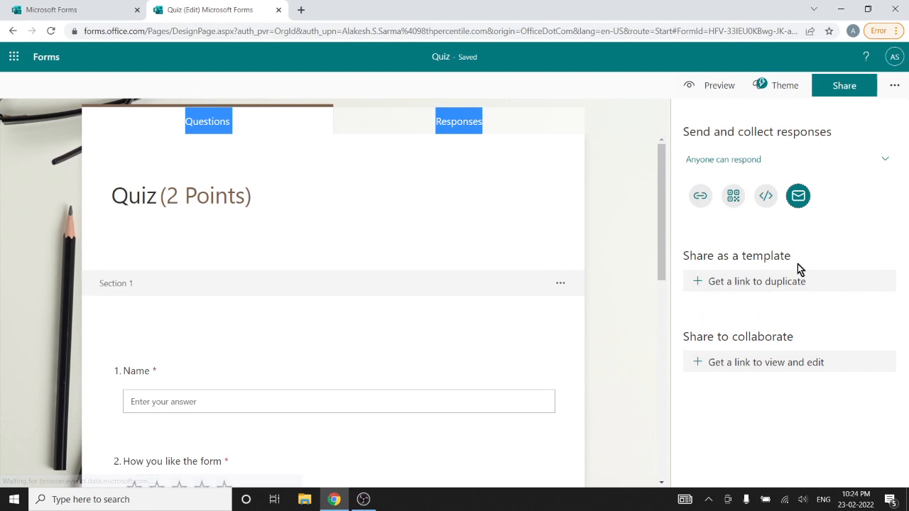
{"action": "left_click", "coordinate": [805, 198]}
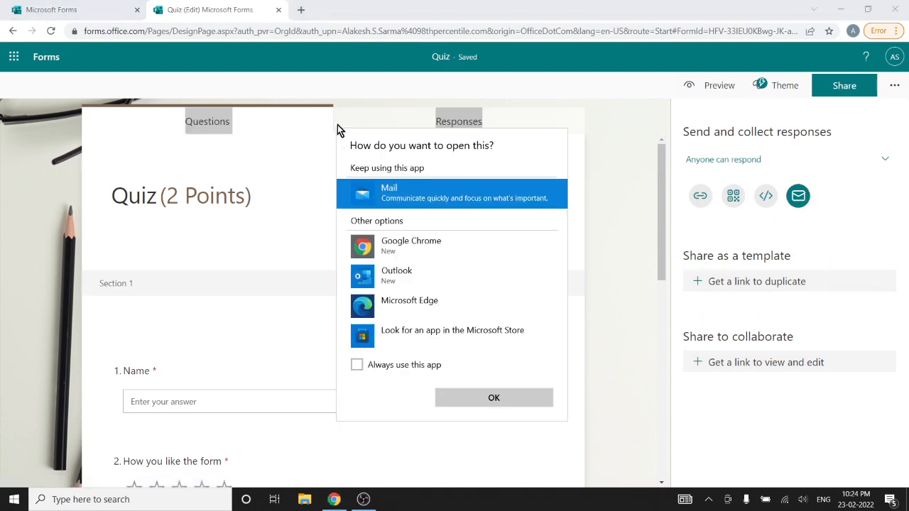
{"action": "left_click", "coordinate": [621, 129]}
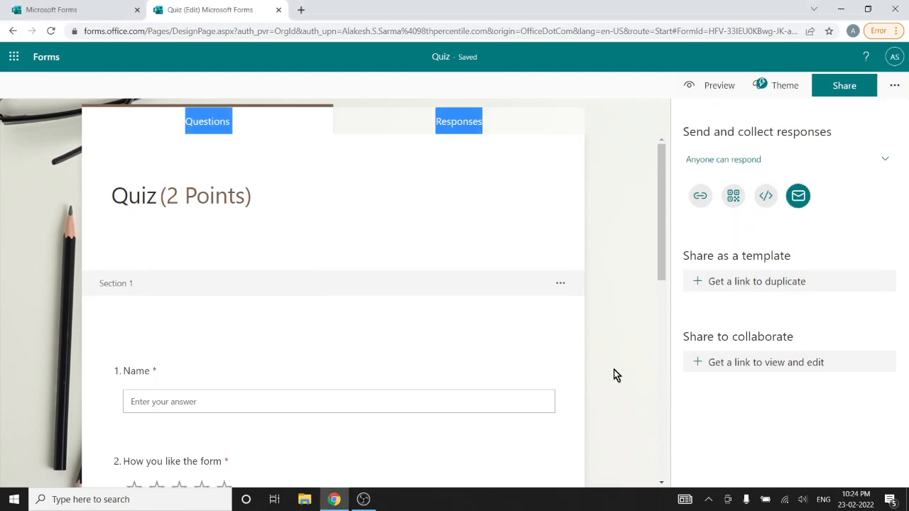
Copy the quiz's full response link without shortening it and open a new browser tab
{"action": "left_click", "coordinate": [700, 197]}
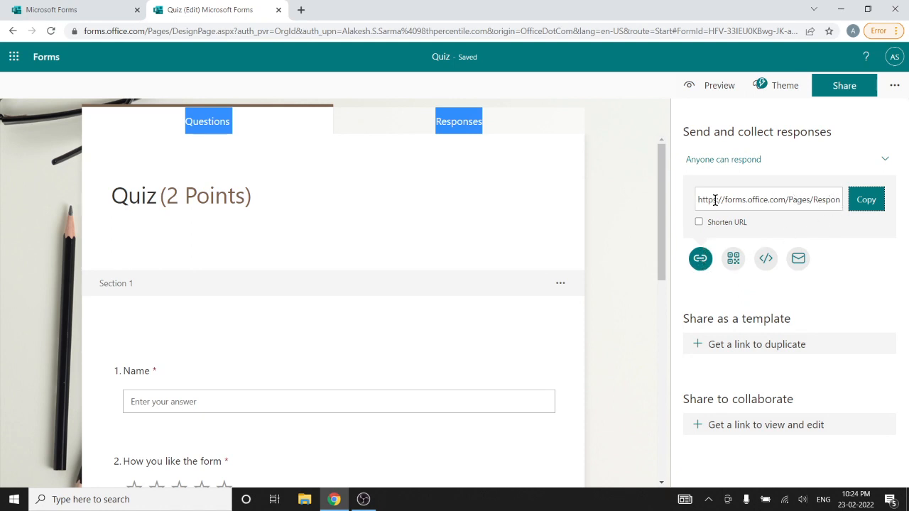
{"action": "left_click_drag", "start_coordinate": [697, 199], "coordinate": [868, 204]}
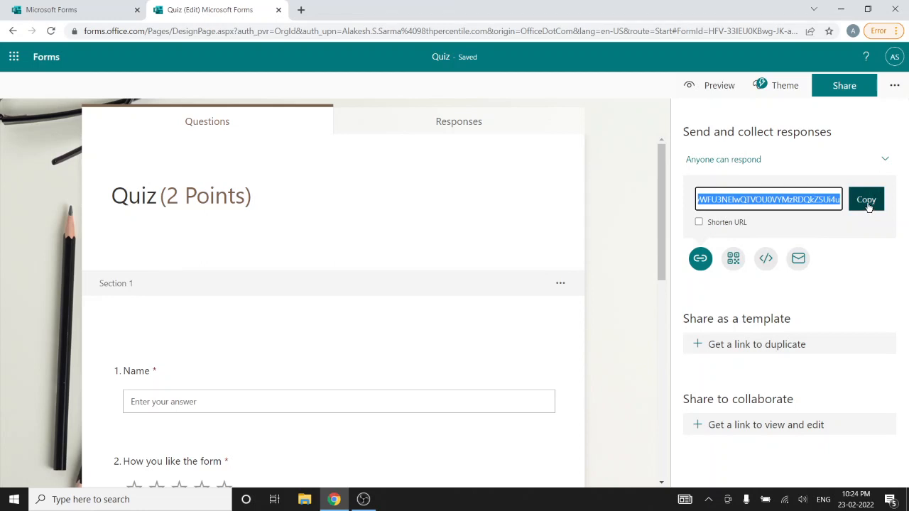
{"action": "left_click", "coordinate": [867, 203]}
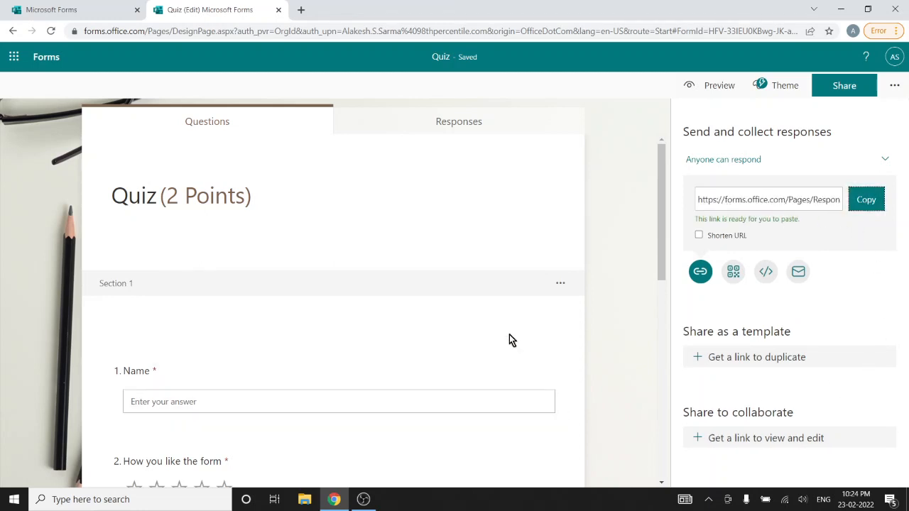
{"action": "left_click", "coordinate": [301, 9]}
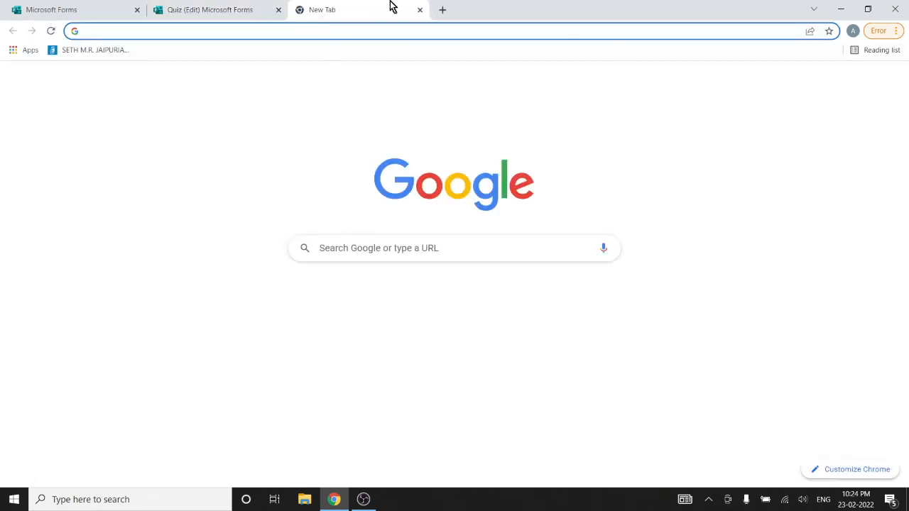
Close the blank tab and load the copied quiz response link in a new incognito window
{"action": "left_click", "coordinate": [419, 10]}
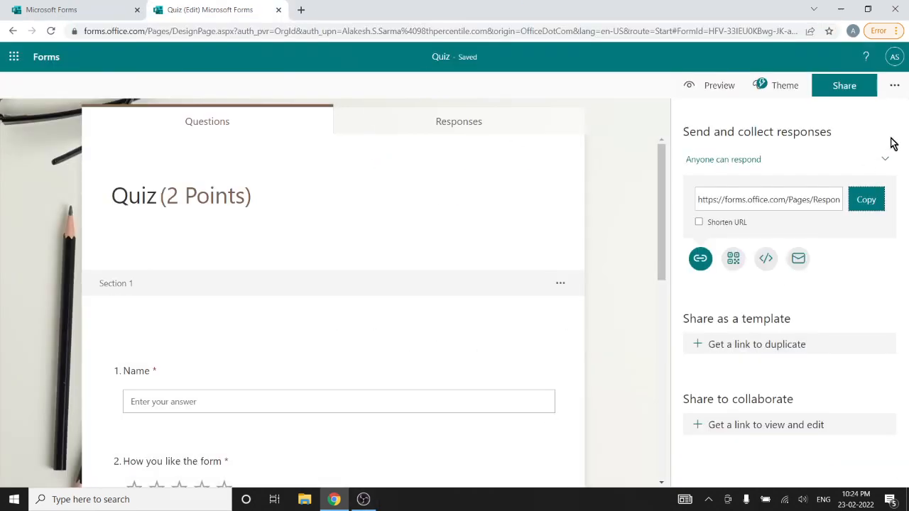
{"action": "left_click", "coordinate": [896, 31]}
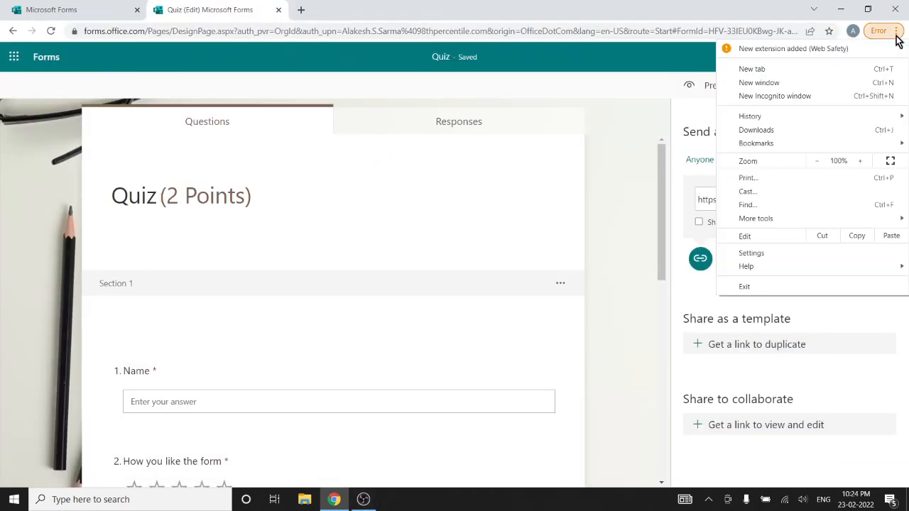
{"action": "left_click", "coordinate": [775, 97]}
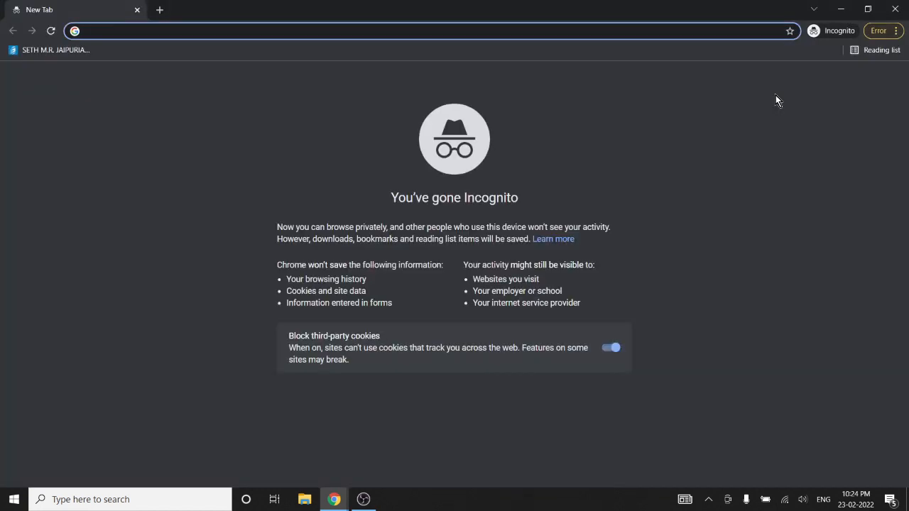
{"action": "key", "text": "ctrl+v"}
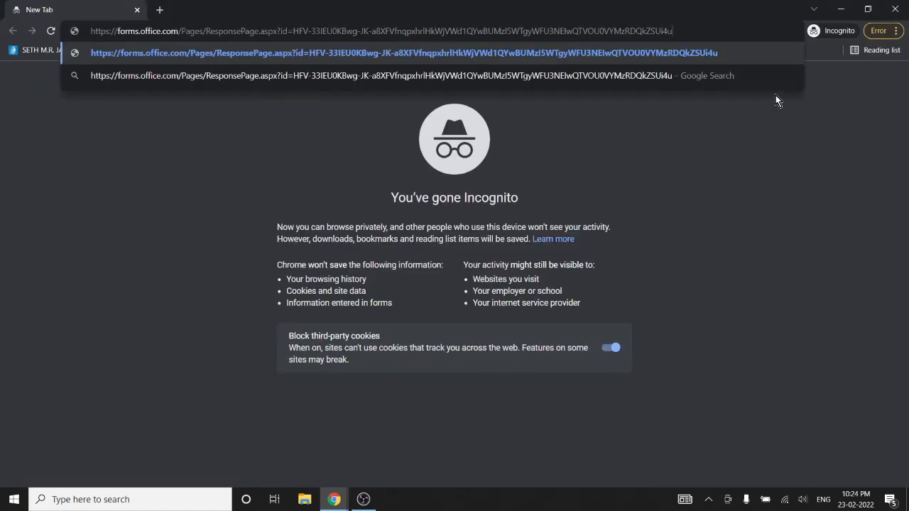
{"action": "key", "text": "Return"}
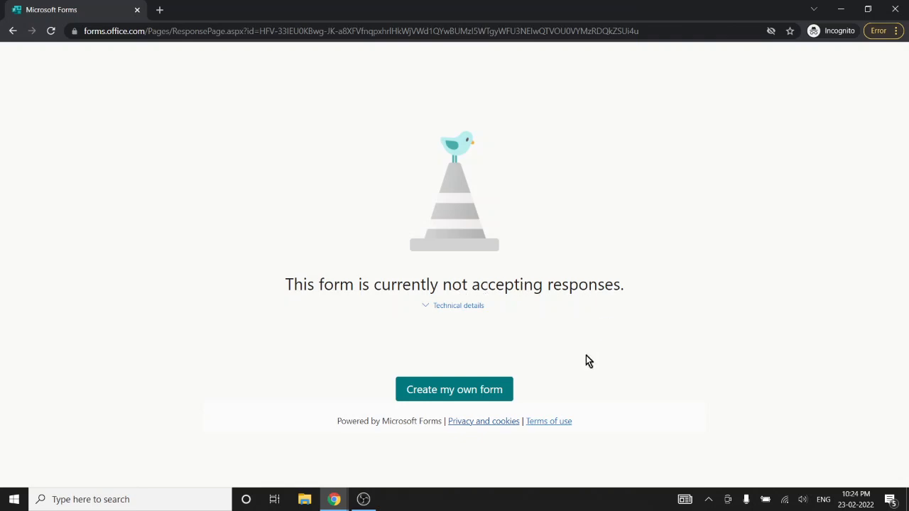
Return to the quiz editor and disable the start date and end date in the response settings
{"action": "mouse_move", "coordinate": [334, 499]}
{"action": "left_click", "coordinate": [274, 446]}
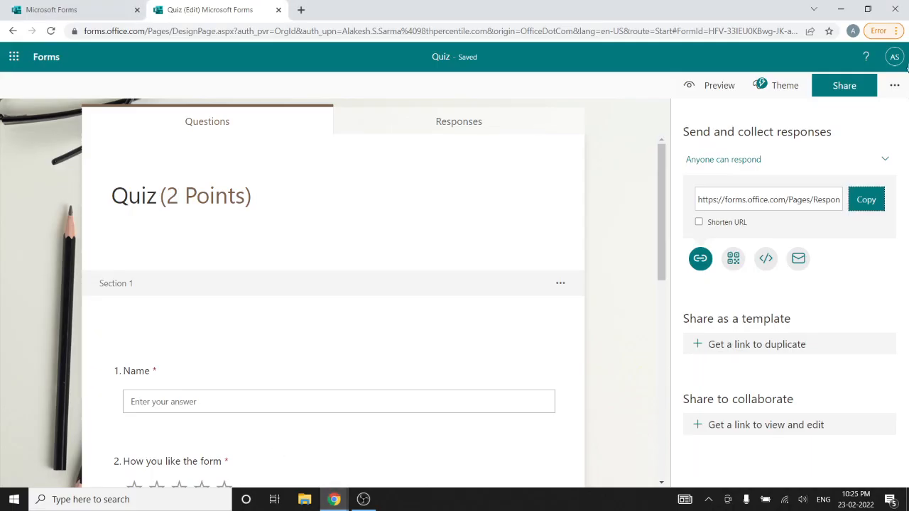
{"action": "left_click", "coordinate": [894, 85]}
{"action": "left_click", "coordinate": [798, 116]}
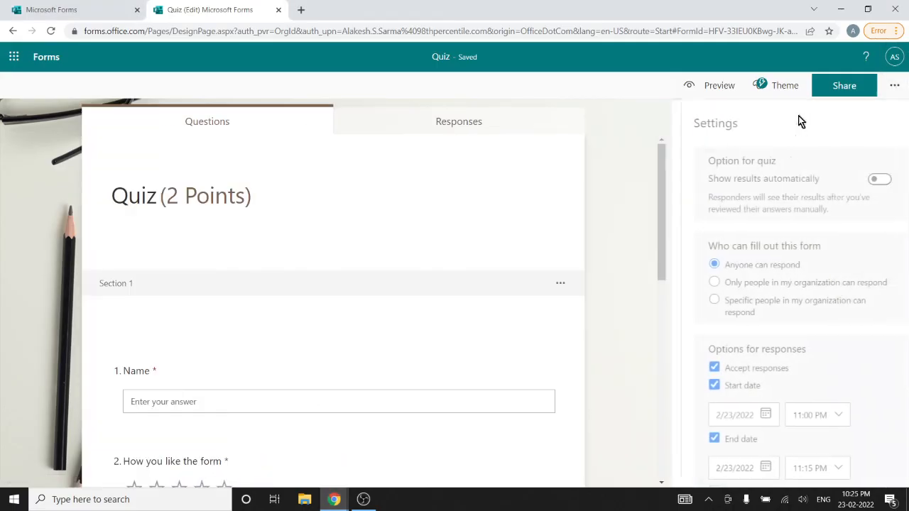
{"action": "scroll", "coordinate": [906, 321], "scroll_direction": "down", "scroll_amount": 2}
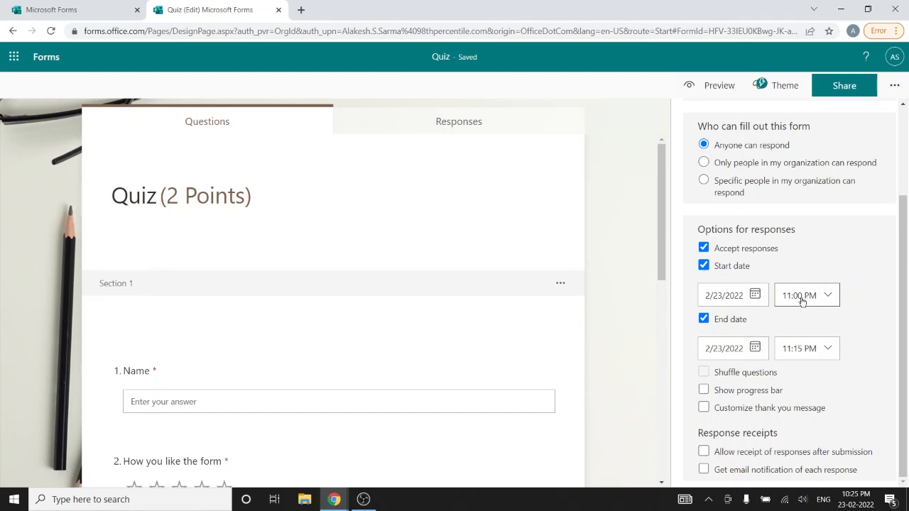
{"action": "left_click", "coordinate": [703, 265]}
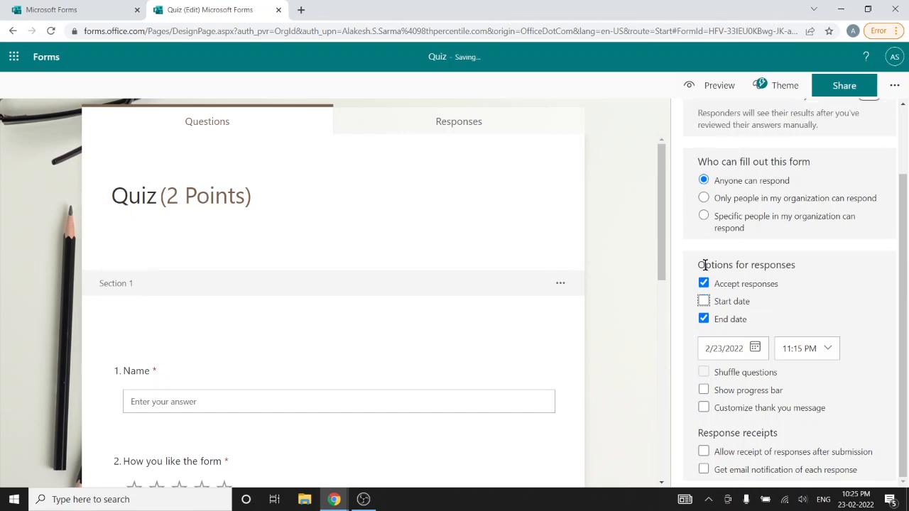
{"action": "left_click", "coordinate": [704, 321]}
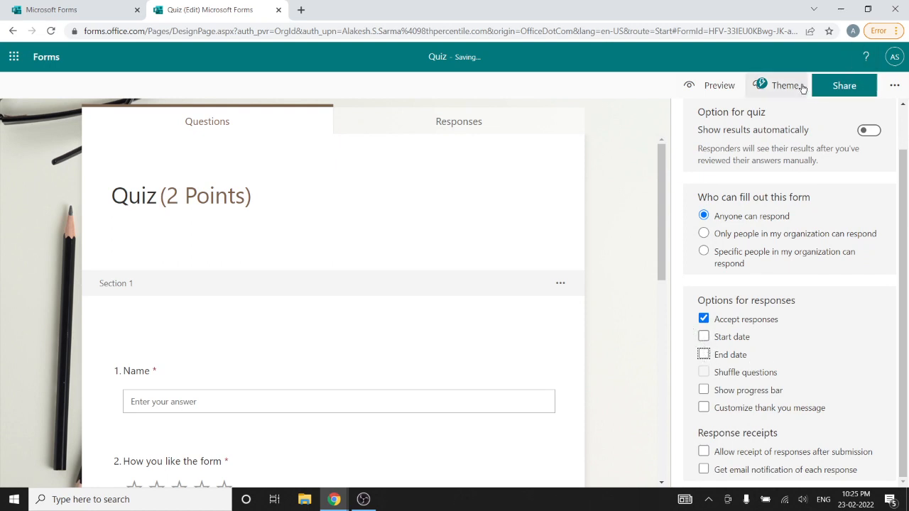
Switch to the incognito window and reload the quiz's response page
{"action": "mouse_move", "coordinate": [336, 501]}
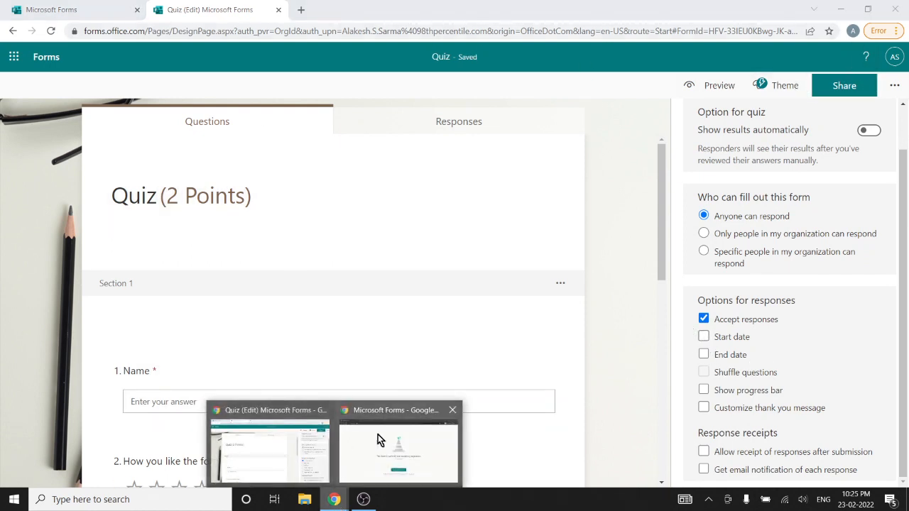
{"action": "left_click", "coordinate": [378, 434]}
{"action": "left_click", "coordinate": [50, 32]}
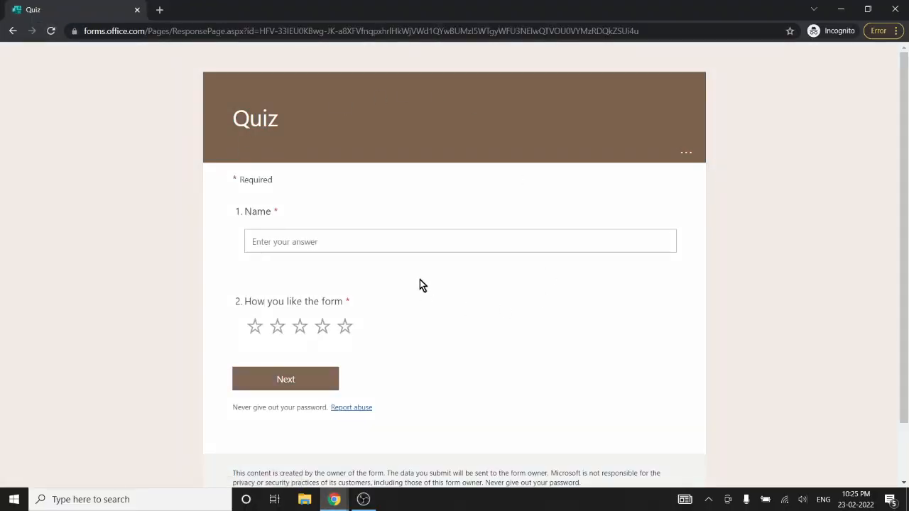
{"action": "scroll", "coordinate": [419, 284], "scroll_direction": "down", "scroll_amount": 1}
{"action": "scroll", "coordinate": [420, 285], "scroll_direction": "up", "scroll_amount": 1}
Answer the Name question with "Edu tech", rate the form five stars and continue to the second section
{"action": "left_click", "coordinate": [401, 240]}
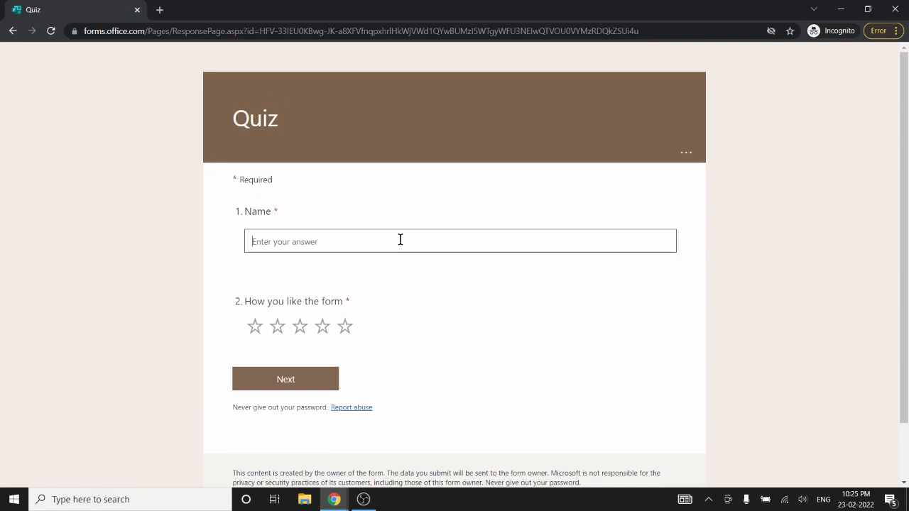
{"action": "type", "text": "A"}
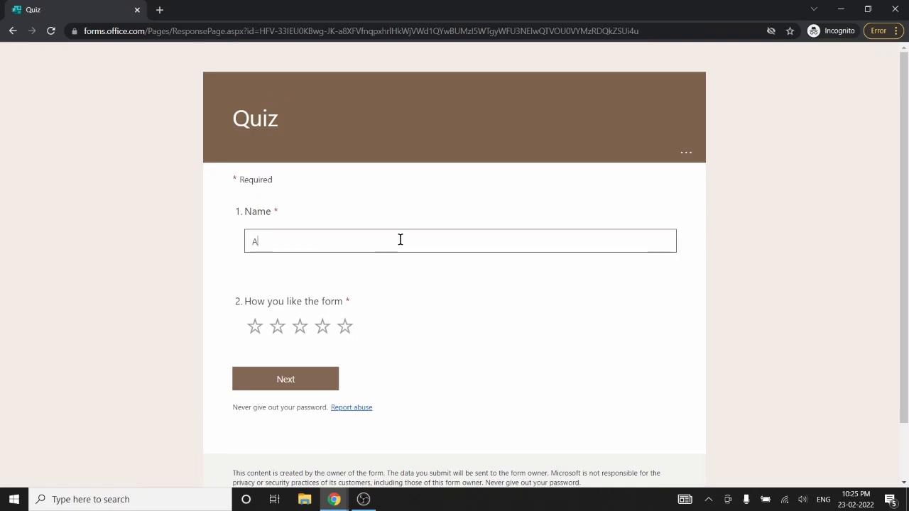
{"action": "key", "text": "BackSpace"}
{"action": "type", "text": "W"}
{"action": "key", "text": "BackSpace"}
{"action": "type", "text": "Edu tech"}
{"action": "left_click", "coordinate": [347, 332]}
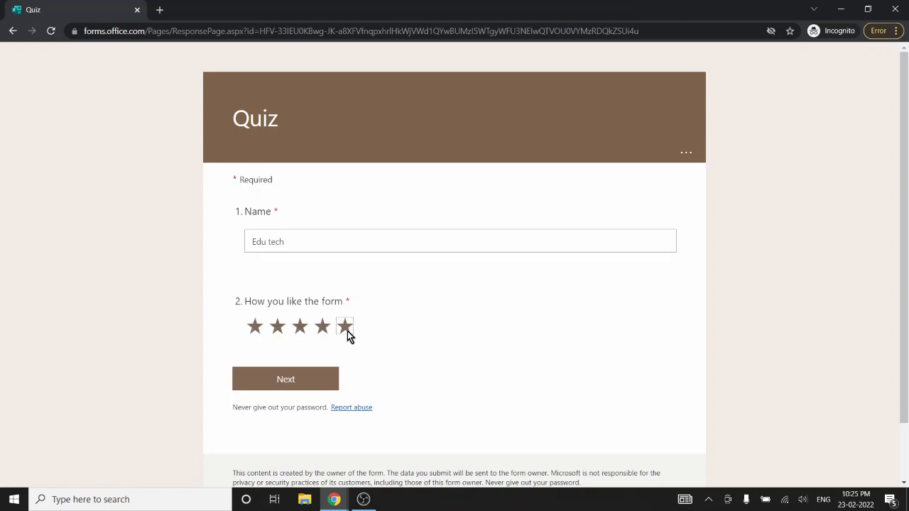
{"action": "left_click", "coordinate": [312, 384]}
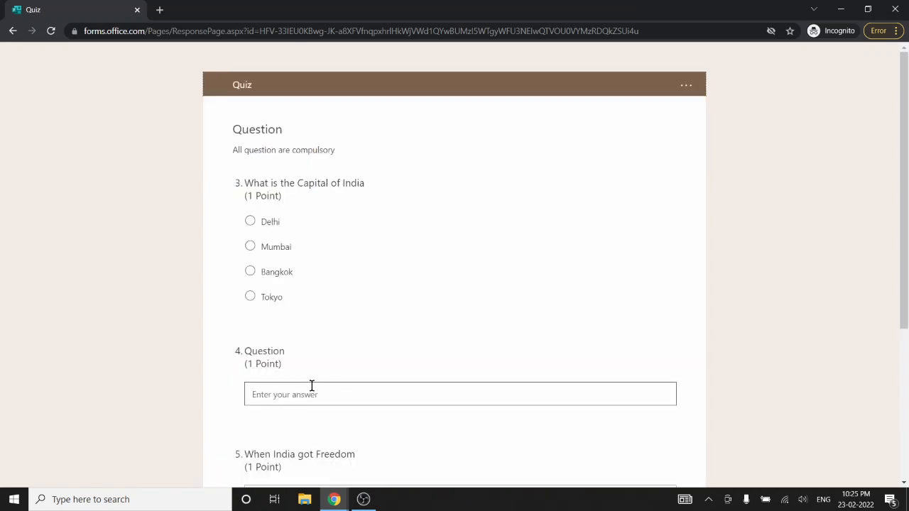
Choose Delhi as the capital of India and leave question 4 unanswered
{"action": "left_click", "coordinate": [269, 226]}
{"action": "scroll", "coordinate": [338, 248], "scroll_direction": "down", "scroll_amount": 2}
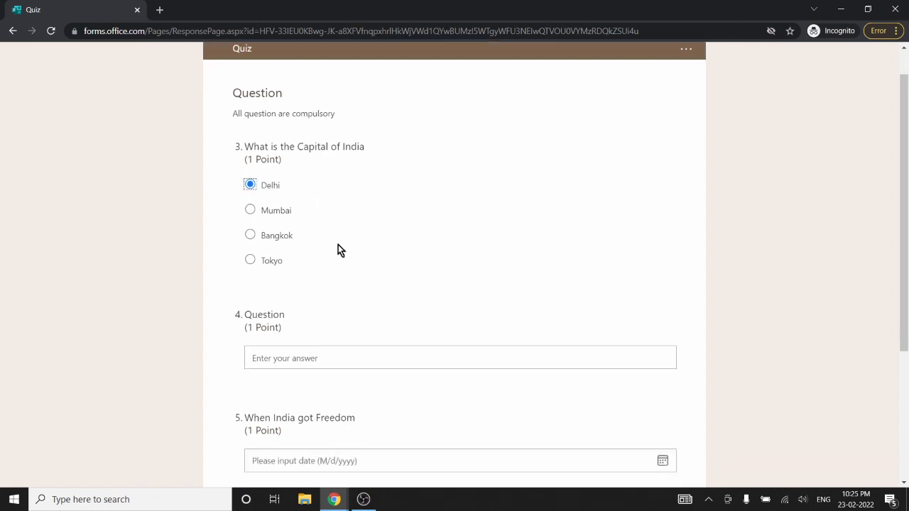
{"action": "left_click", "coordinate": [325, 276]}
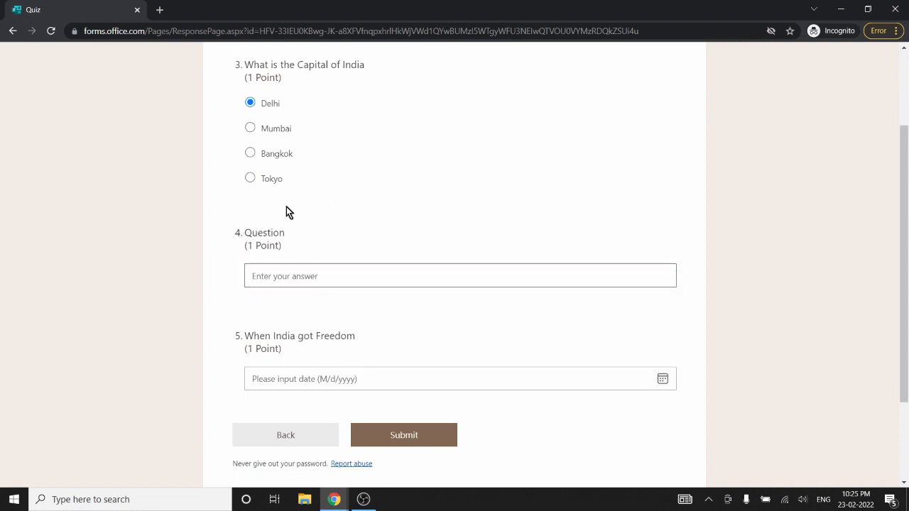
Answer "When India got Freedom" with the date 8/15/1949 and submit the response
{"action": "left_click", "coordinate": [343, 386]}
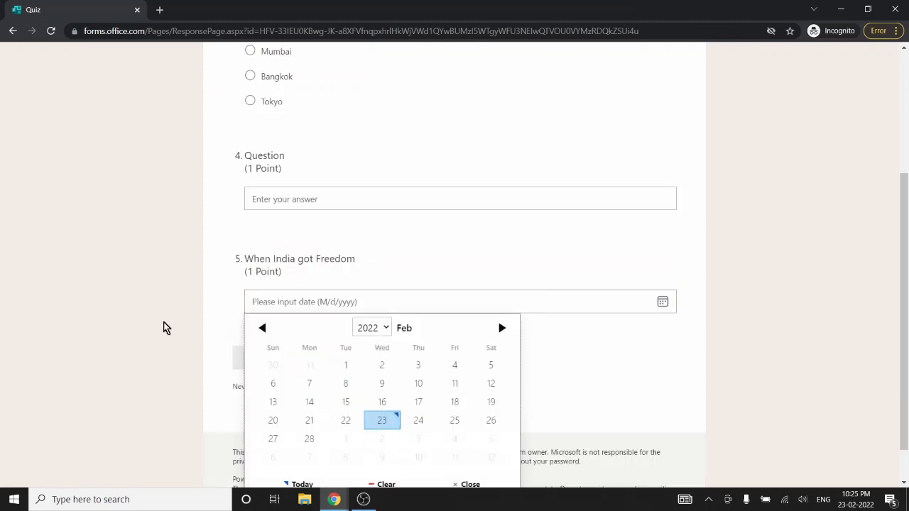
{"action": "left_click", "coordinate": [384, 330]}
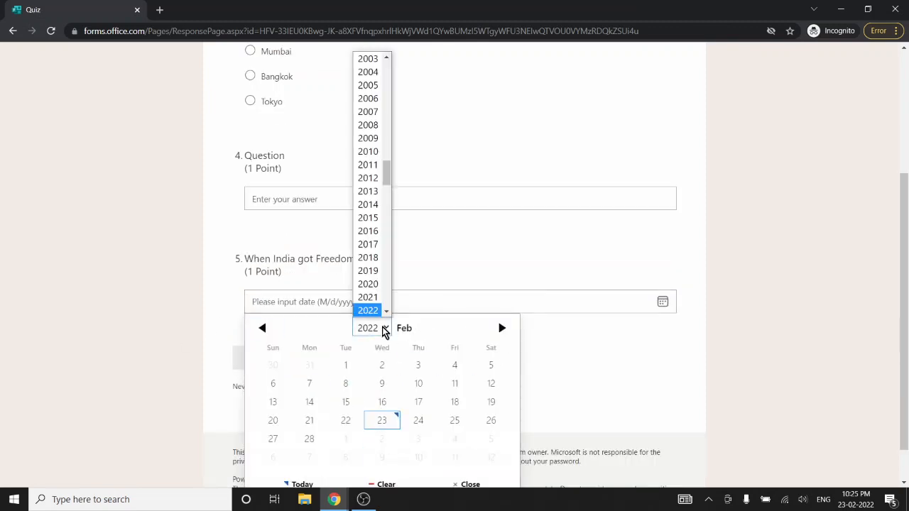
{"action": "scroll", "coordinate": [379, 304], "scroll_direction": "down", "scroll_amount": 1}
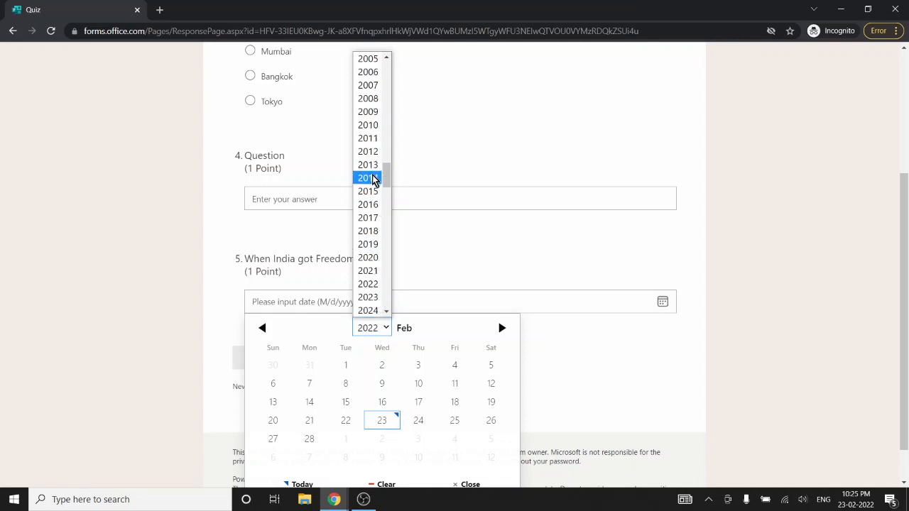
{"action": "type", "text": "1947"}
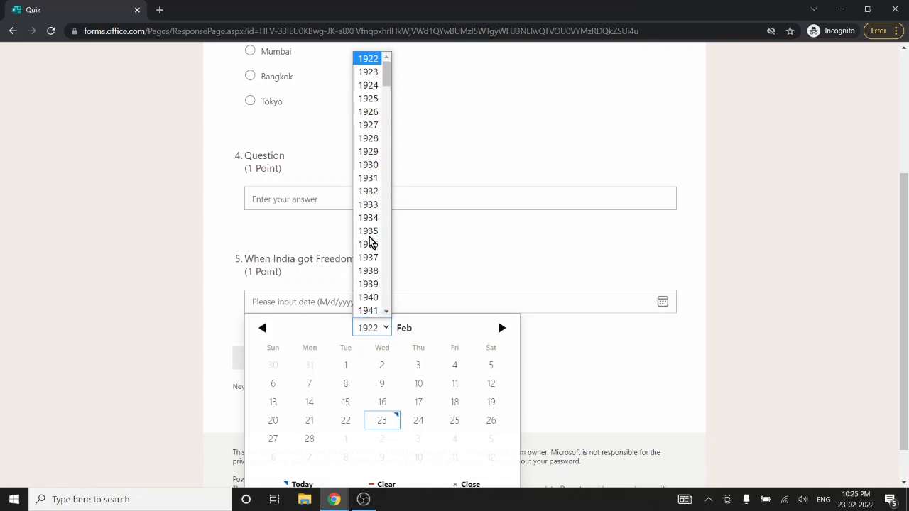
{"action": "scroll", "coordinate": [372, 284], "scroll_direction": "down", "scroll_amount": 1}
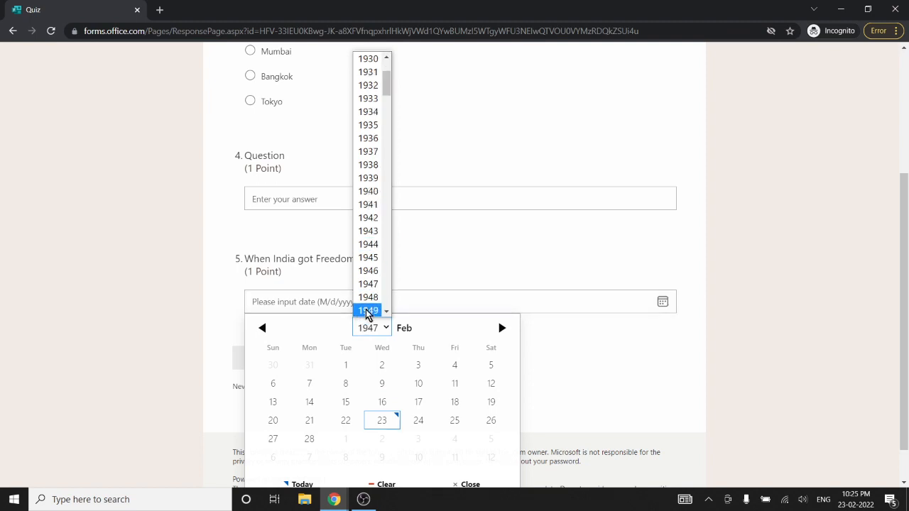
{"action": "left_click", "coordinate": [369, 310]}
{"action": "left_click", "coordinate": [503, 327]}
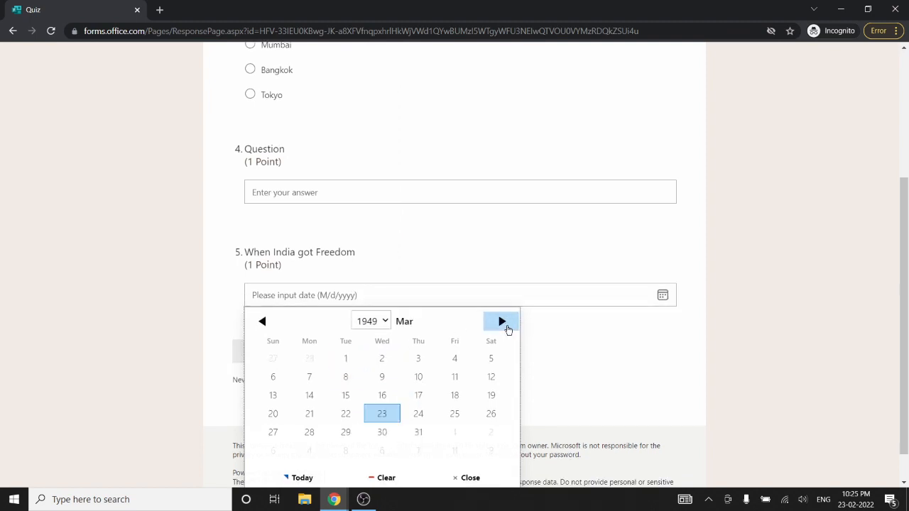
{"action": "left_click", "coordinate": [505, 327]}
{"action": "left_click", "coordinate": [504, 326]}
{"action": "left_click", "coordinate": [505, 326]}
{"action": "left_click", "coordinate": [503, 326]}
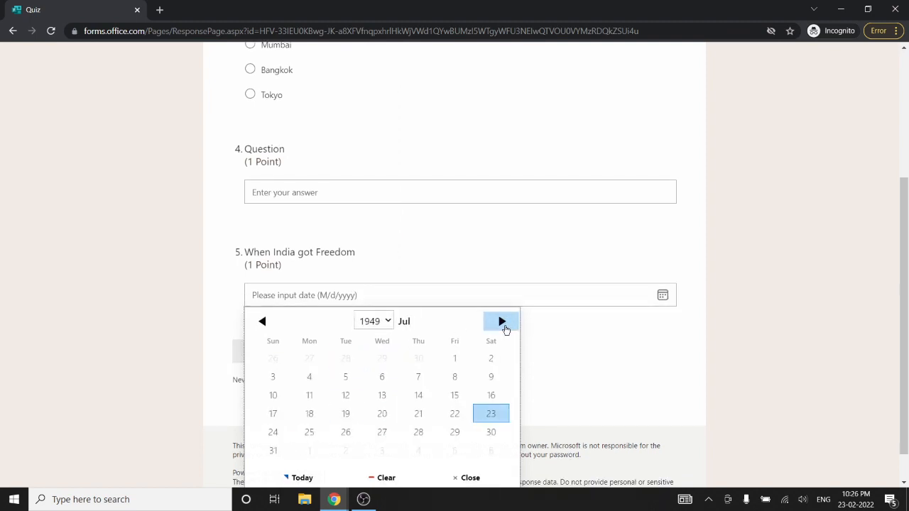
{"action": "left_click", "coordinate": [504, 327]}
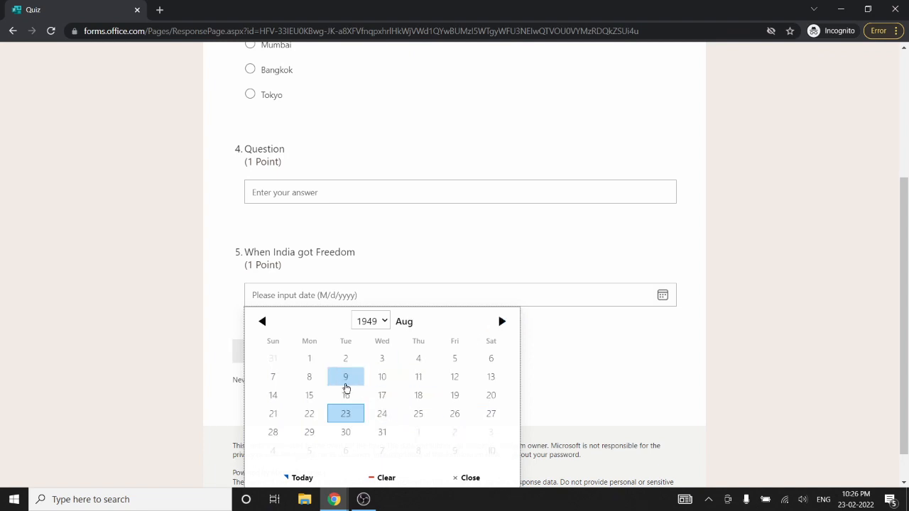
{"action": "left_click", "coordinate": [296, 394]}
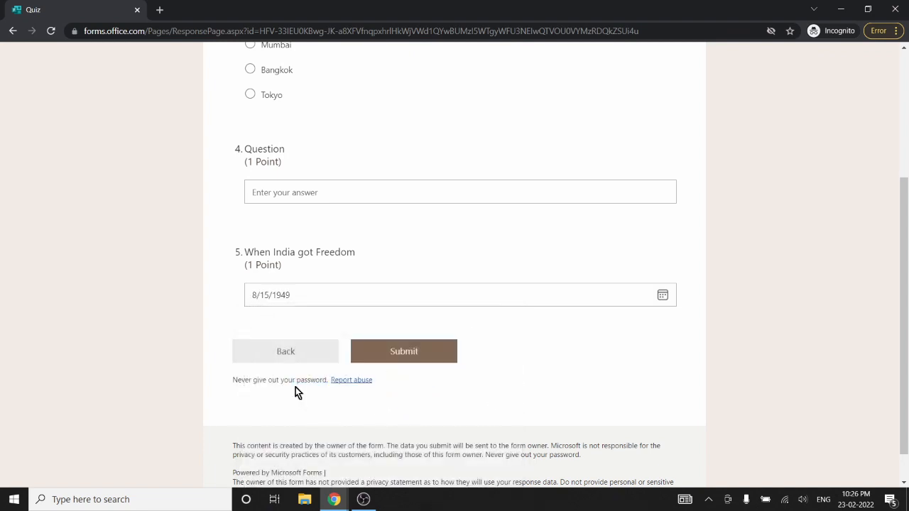
{"action": "left_click", "coordinate": [399, 353]}
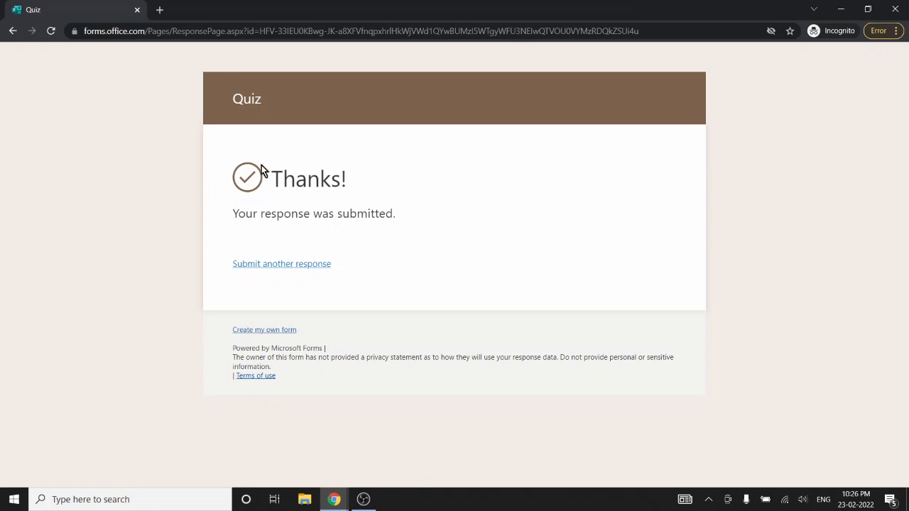
Highlight the submission message on the confirmation page and return to the quiz editor
{"action": "left_click_drag", "start_coordinate": [232, 215], "coordinate": [403, 221]}
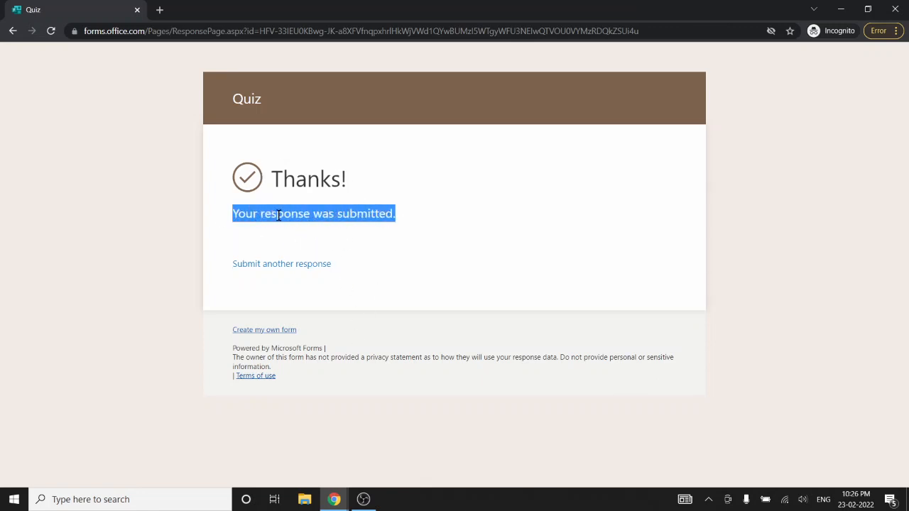
{"action": "left_click", "coordinate": [333, 499]}
{"action": "left_click", "coordinate": [270, 447]}
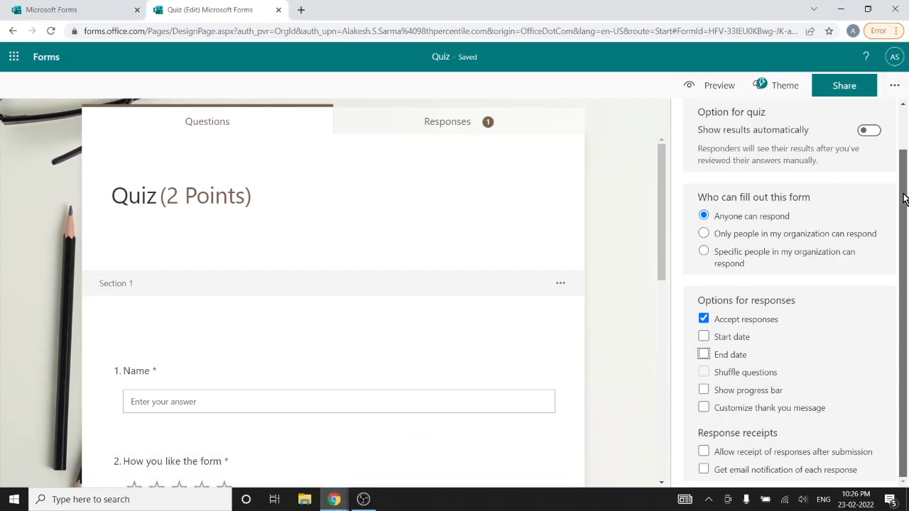
Enable the customized thank you message in the quiz settings and select its default text
{"action": "scroll", "coordinate": [893, 270], "scroll_direction": "up", "scroll_amount": 2}
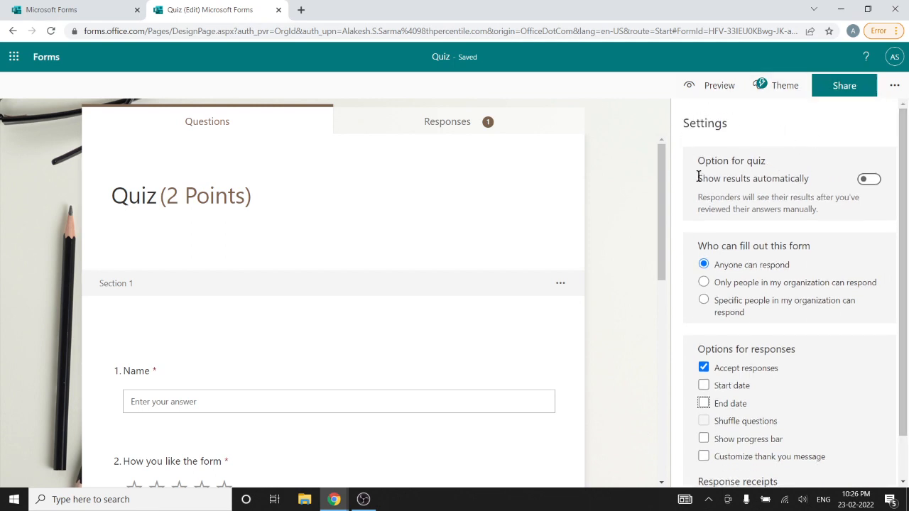
{"action": "scroll", "coordinate": [715, 413], "scroll_direction": "down", "scroll_amount": 1}
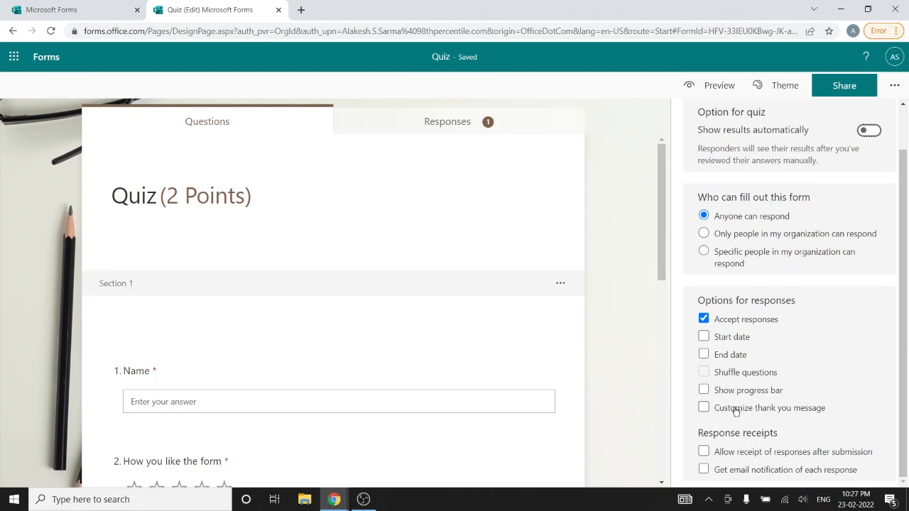
{"action": "left_click", "coordinate": [702, 408]}
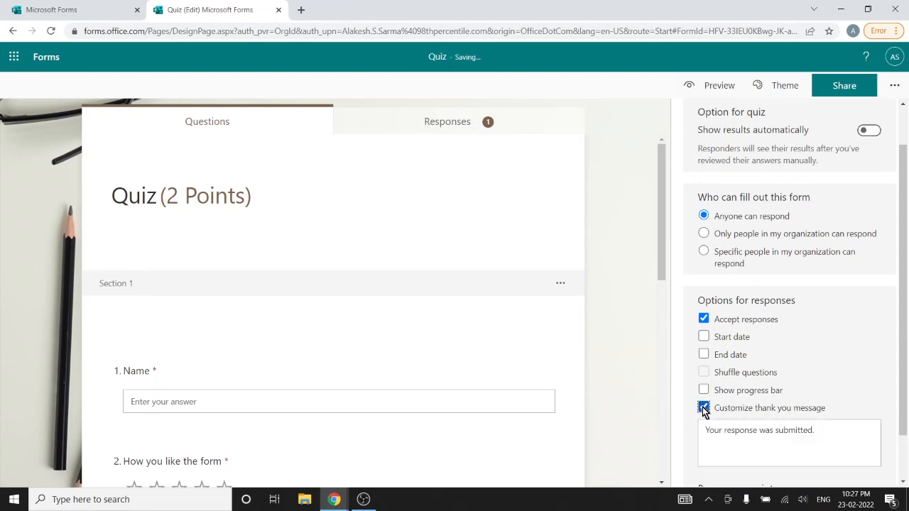
{"action": "triple_click", "coordinate": [833, 433]}
{"action": "left_click", "coordinate": [834, 433]}
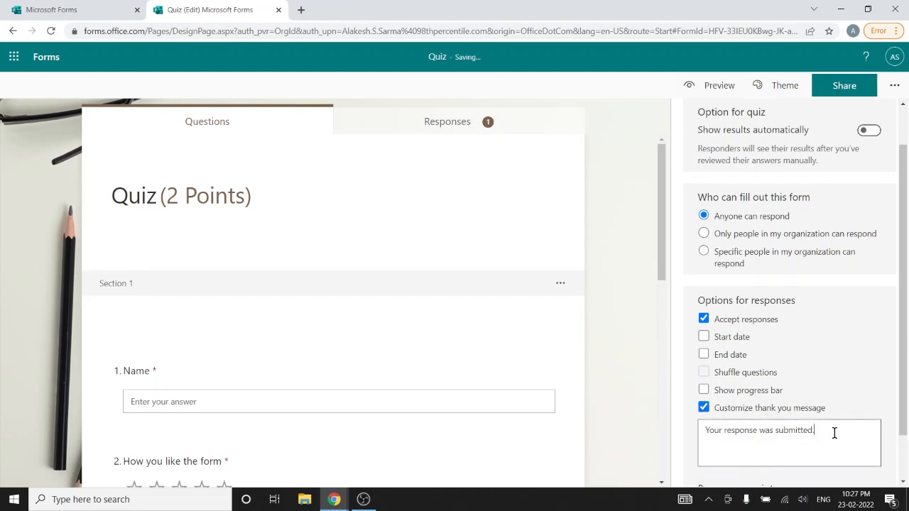
{"action": "left_click_drag", "start_coordinate": [834, 432], "coordinate": [698, 429]}
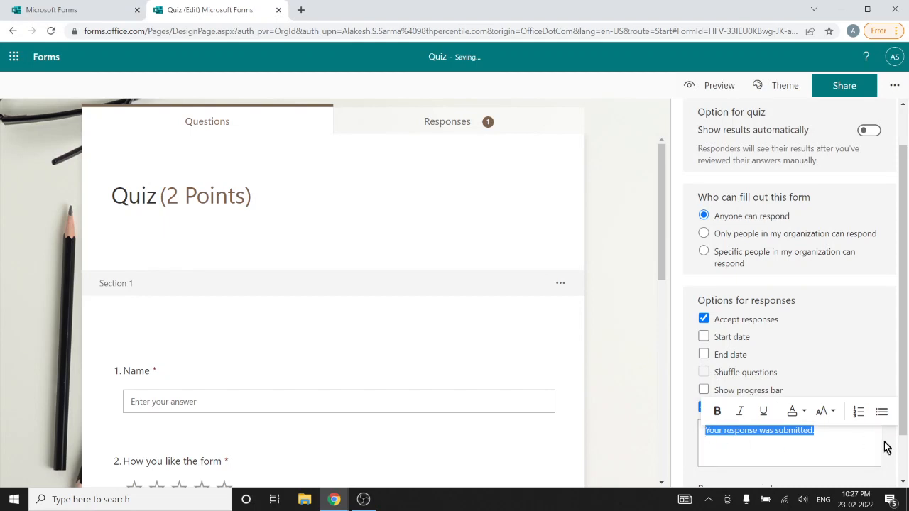
Compare the submission message on the respondent's confirmation page with the thank you message text in the quiz settings
{"action": "mouse_move", "coordinate": [350, 480]}
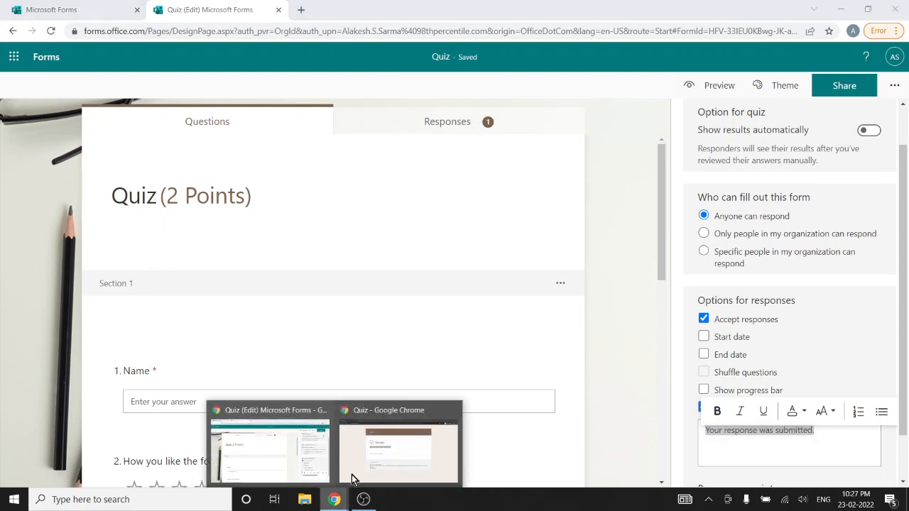
{"action": "left_click", "coordinate": [390, 446]}
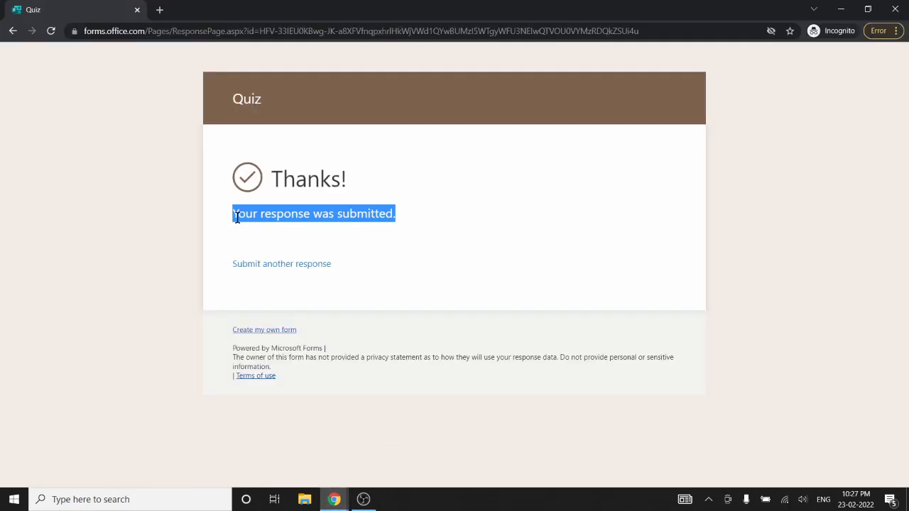
{"action": "left_click", "coordinate": [333, 499]}
{"action": "left_click", "coordinate": [278, 431]}
{"action": "left_click", "coordinate": [793, 449]}
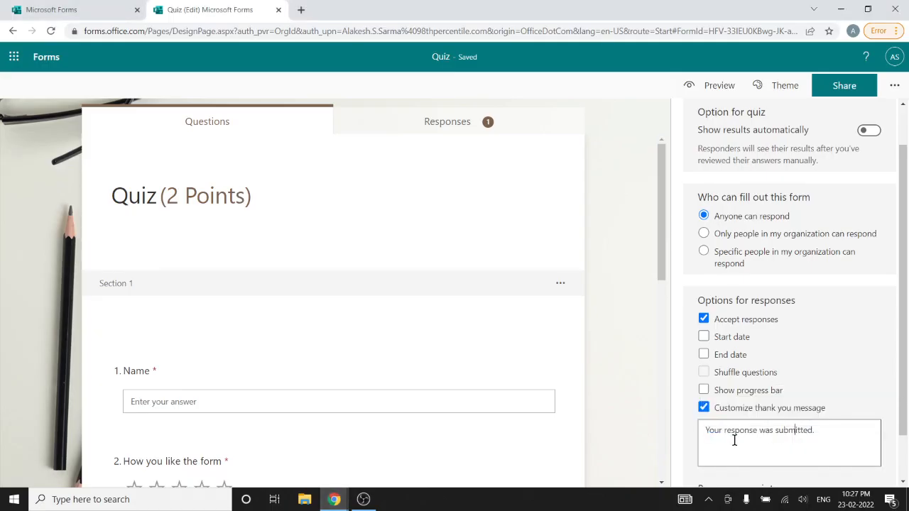
{"action": "left_click_drag", "start_coordinate": [841, 431], "coordinate": [691, 427]}
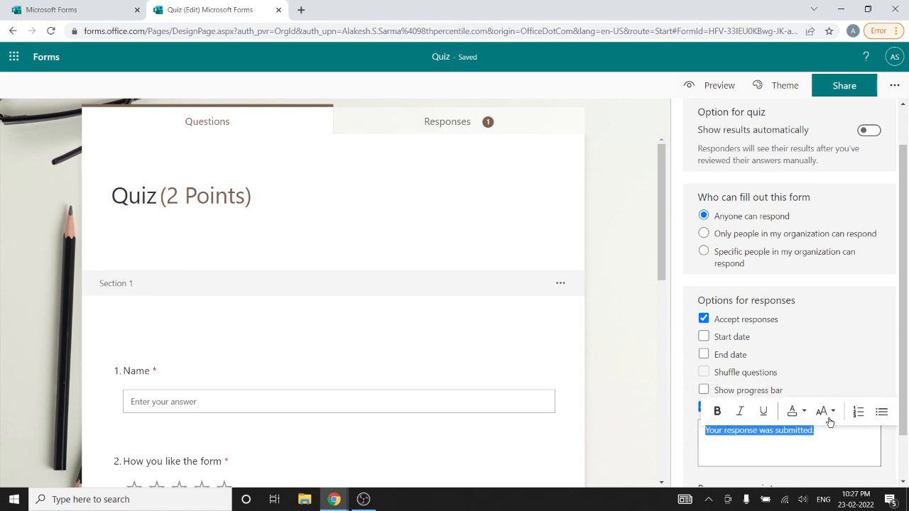
{"action": "left_click", "coordinate": [821, 449]}
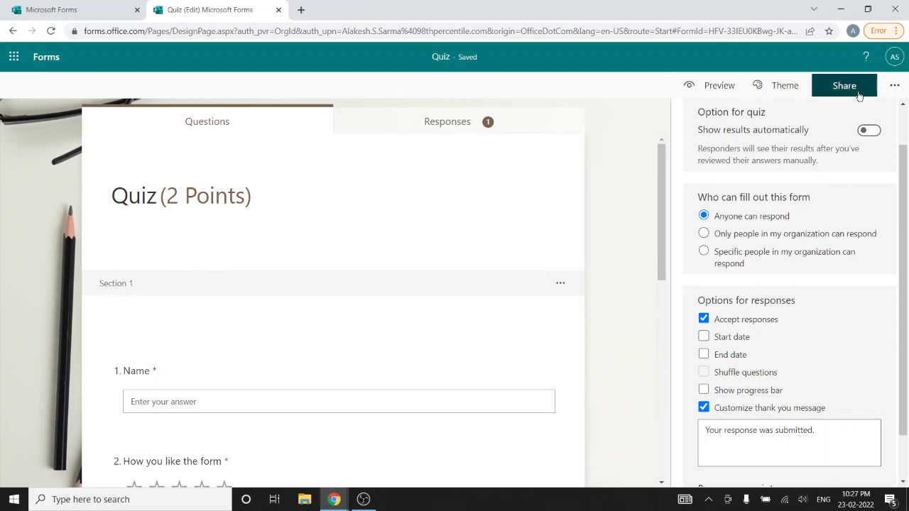
Add a Choice question at the start of Section 2 titled "Which are metro city in India"
{"action": "left_click_drag", "start_coordinate": [657, 204], "coordinate": [657, 232]}
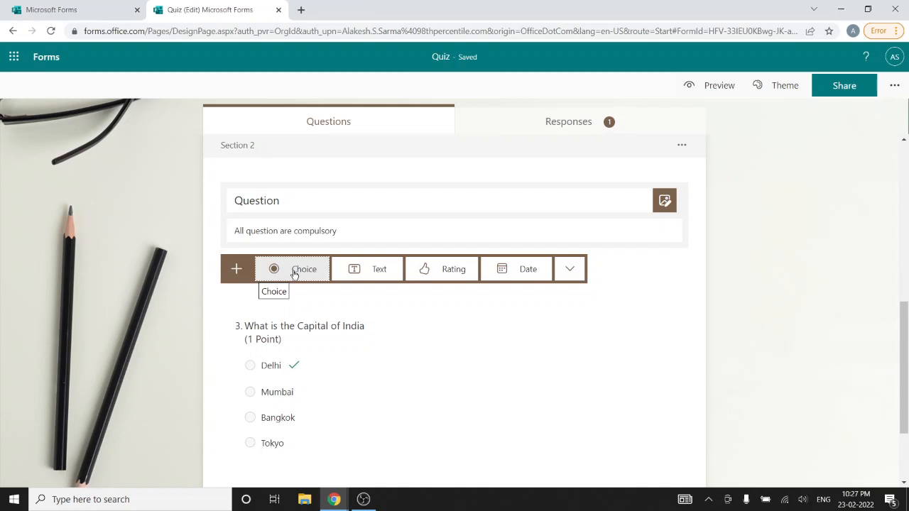
{"action": "left_click", "coordinate": [295, 274]}
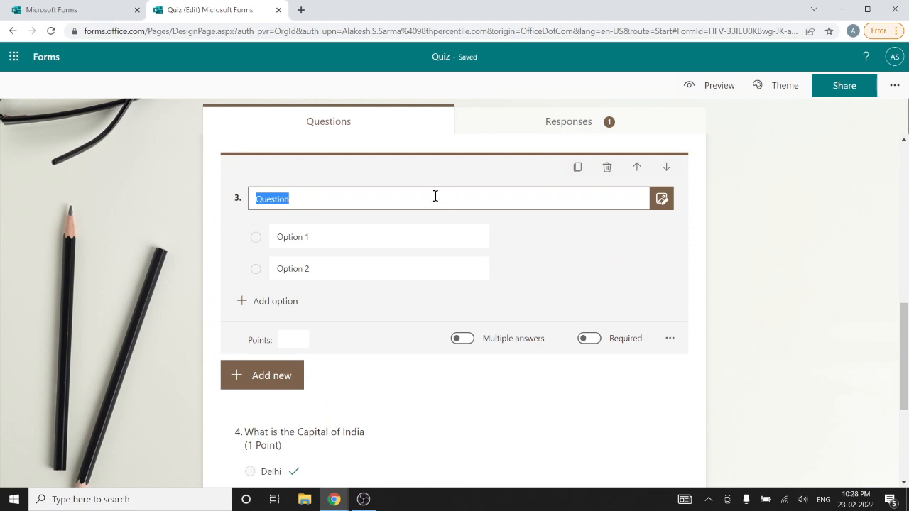
{"action": "type", "text": "Which are metro city in India"}
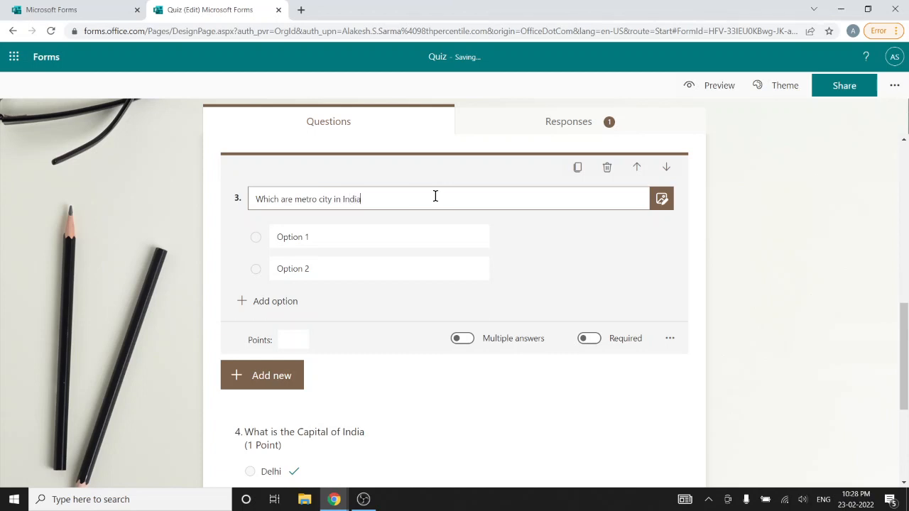
Fill in the metro city question's four answer options as Kolkata, Guwahati, Delhi and Chennai
{"action": "left_click", "coordinate": [398, 235]}
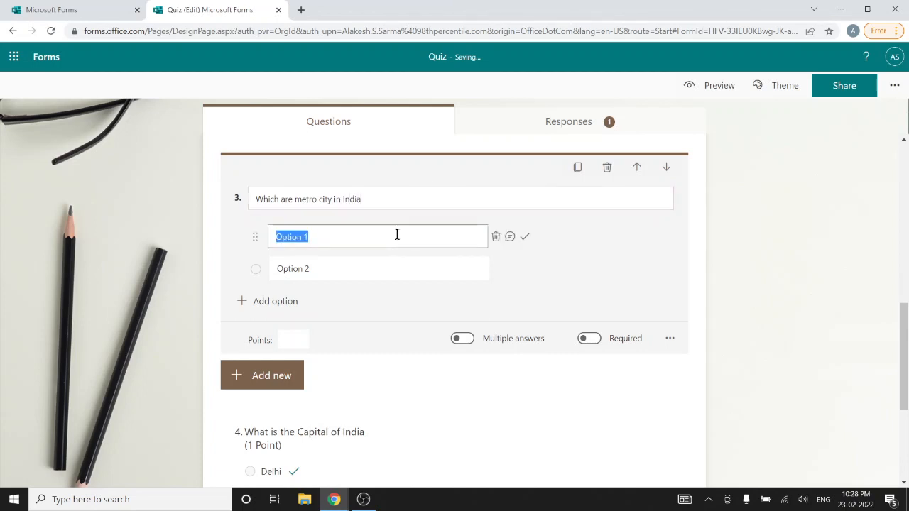
{"action": "type", "text": "Kol"}
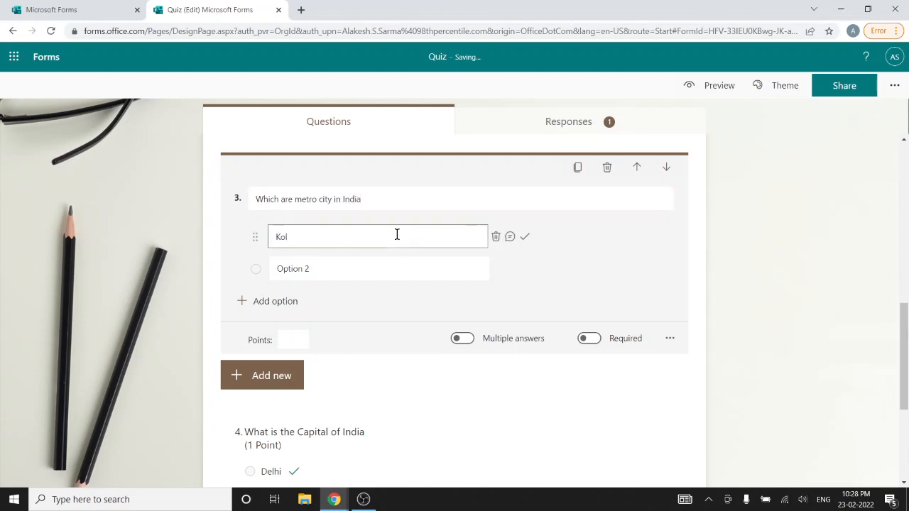
{"action": "type", "text": "kata"}
{"action": "left_click", "coordinate": [387, 269]}
{"action": "type", "text": "Guwahati"}
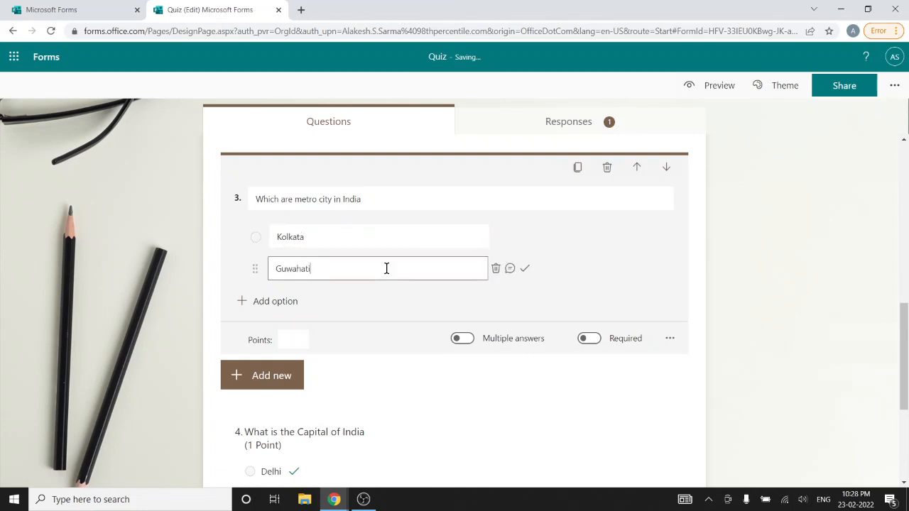
{"action": "left_click", "coordinate": [265, 301]}
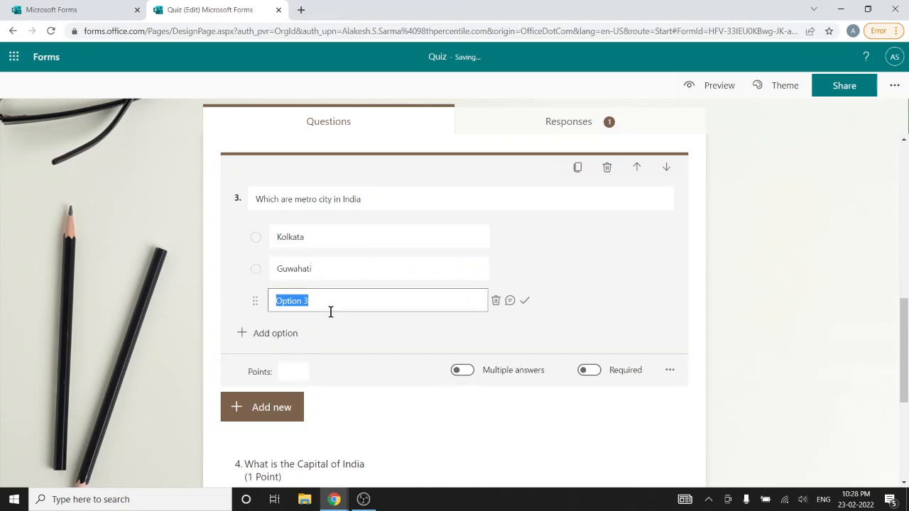
{"action": "type", "text": "Delhi"}
{"action": "left_click", "coordinate": [262, 334]}
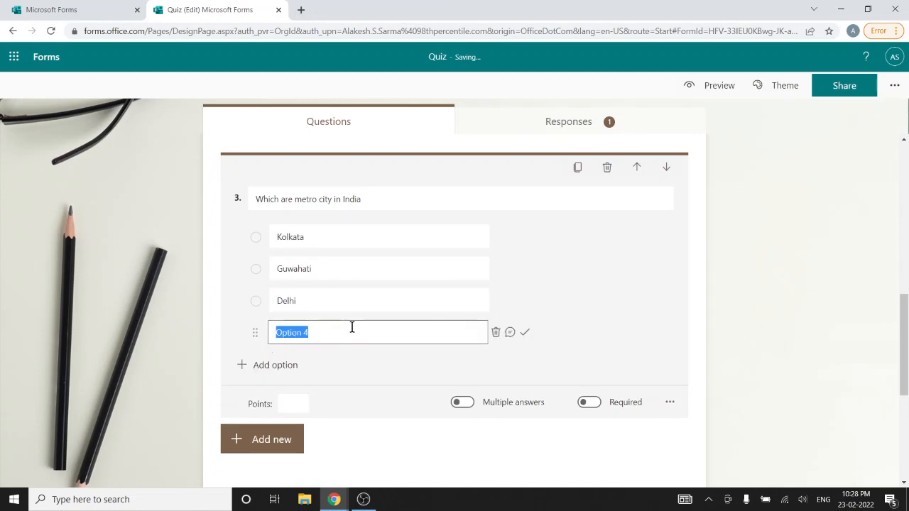
{"action": "type", "text": "Chennai"}
{"action": "left_click", "coordinate": [622, 280]}
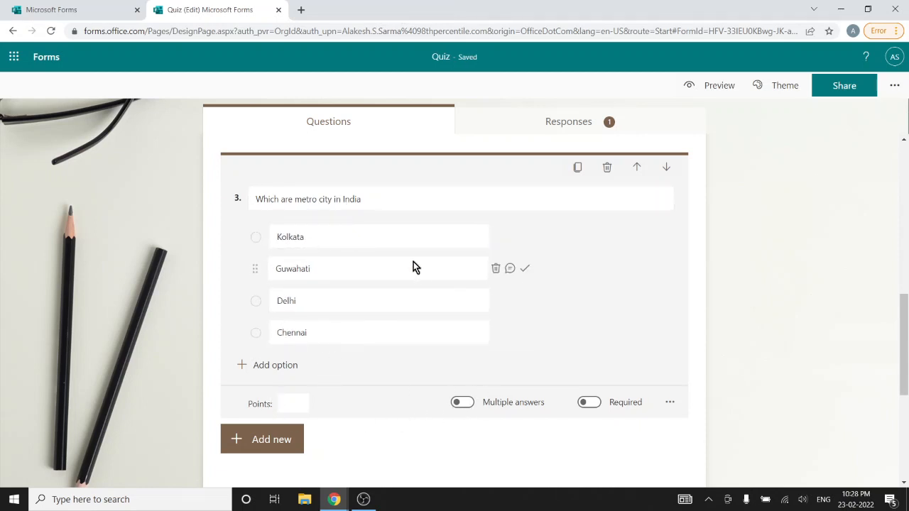
Allow multiple answers for the metro city question and mark Kolkata, Delhi and Chennai as correct
{"action": "left_click", "coordinate": [463, 404]}
{"action": "mouse_move", "coordinate": [482, 235]}
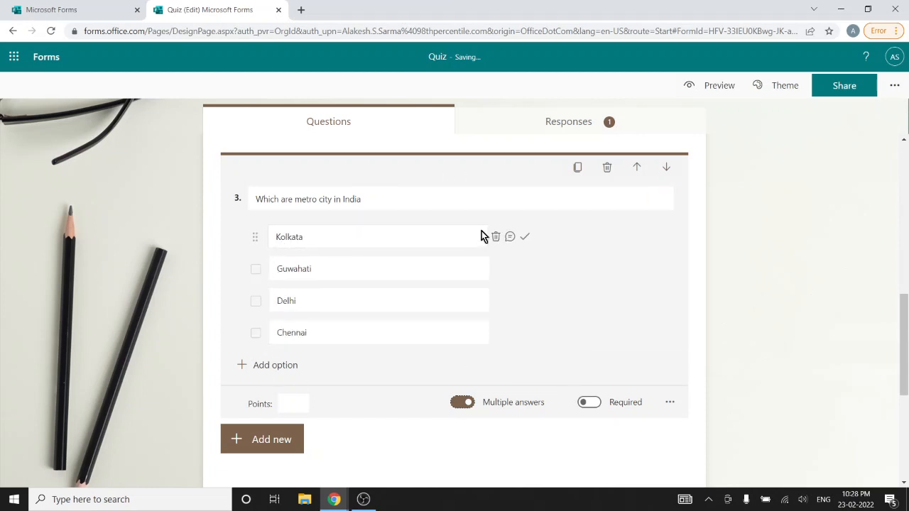
{"action": "left_click", "coordinate": [525, 239]}
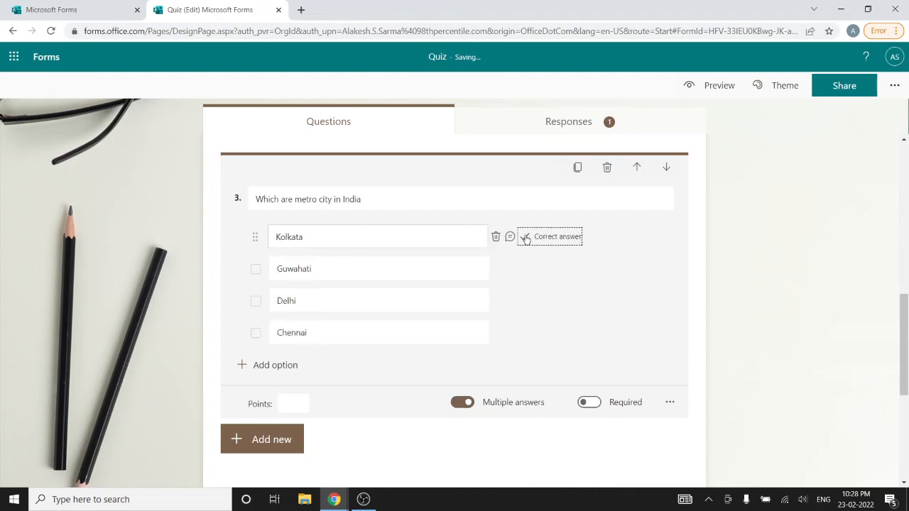
{"action": "mouse_move", "coordinate": [527, 271]}
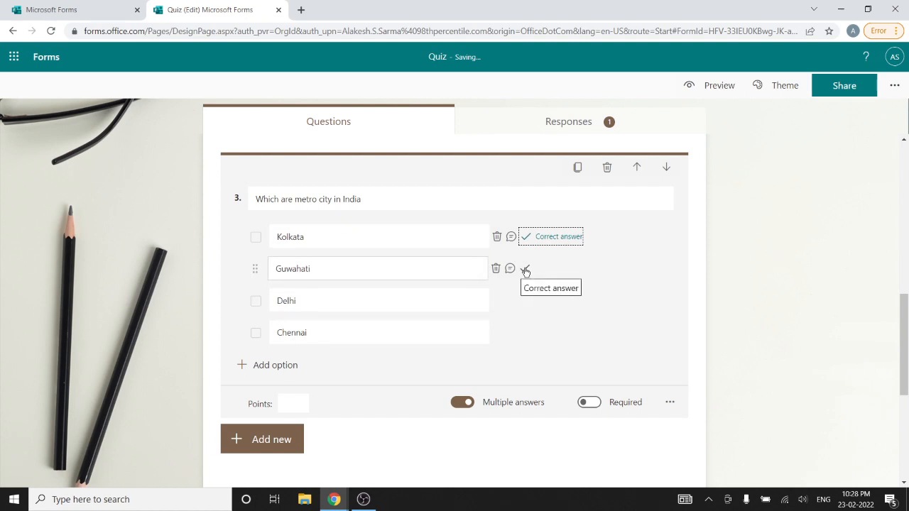
{"action": "left_click", "coordinate": [526, 302]}
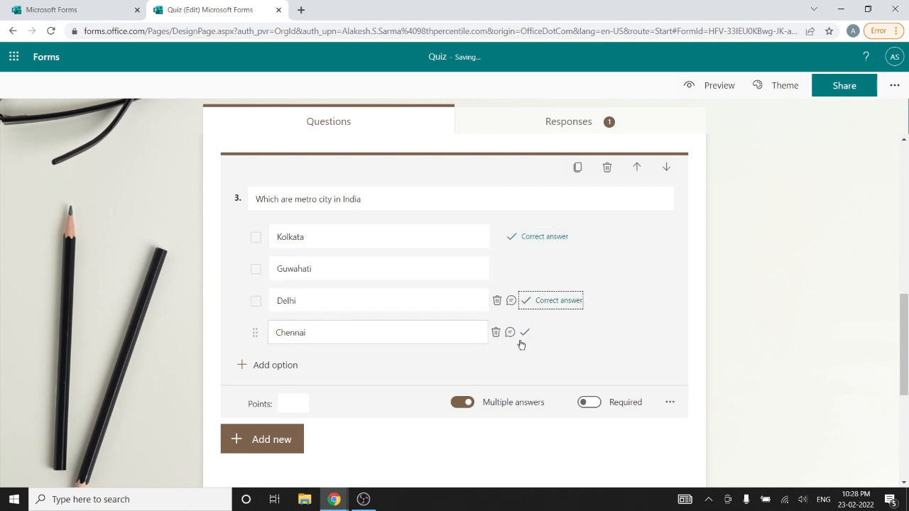
{"action": "left_click", "coordinate": [525, 334]}
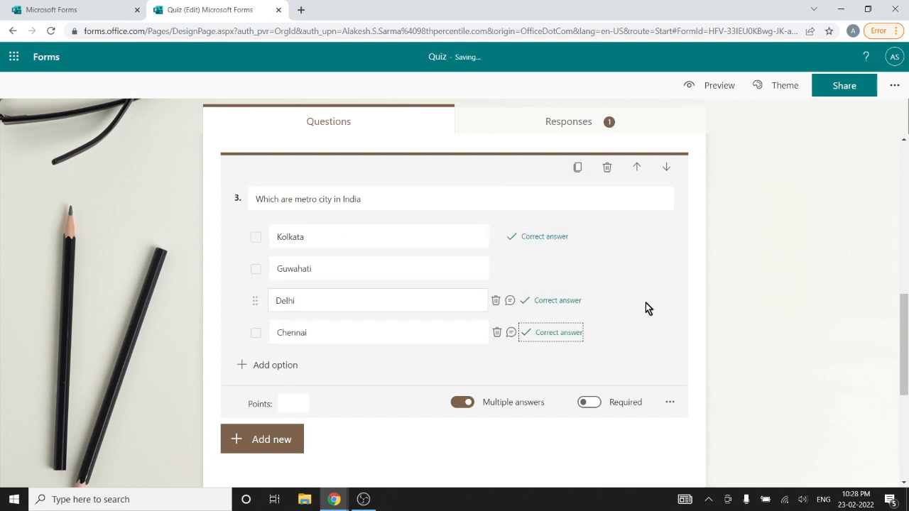
Set the metro city question's points to 2
{"action": "scroll", "coordinate": [496, 341], "scroll_direction": "down", "scroll_amount": 1}
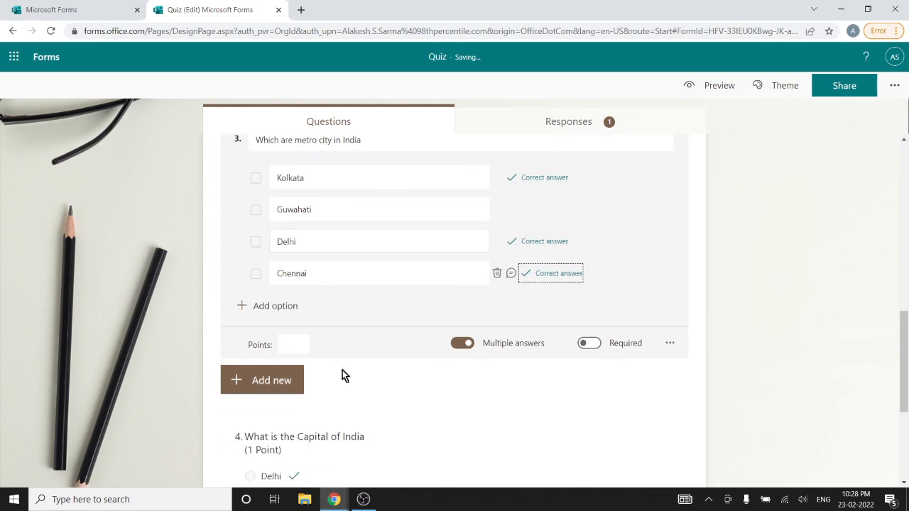
{"action": "left_click", "coordinate": [295, 345]}
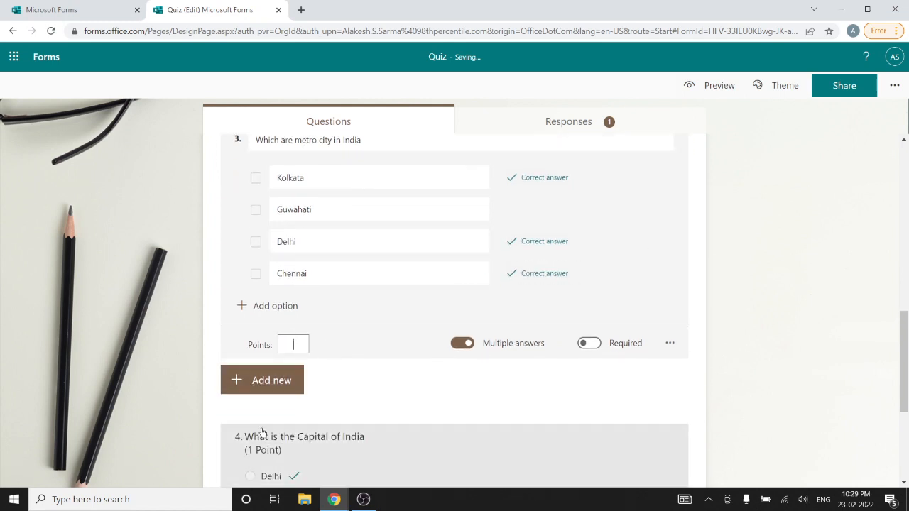
{"action": "type", "text": "2"}
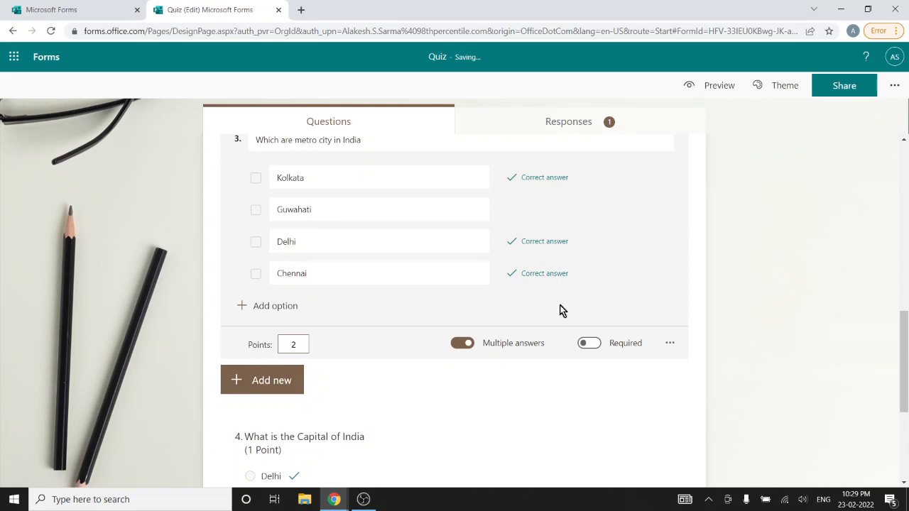
{"action": "left_click", "coordinate": [603, 305]}
View the quiz's response summary and return to its questions
{"action": "scroll", "coordinate": [603, 305], "scroll_direction": "up", "scroll_amount": 10}
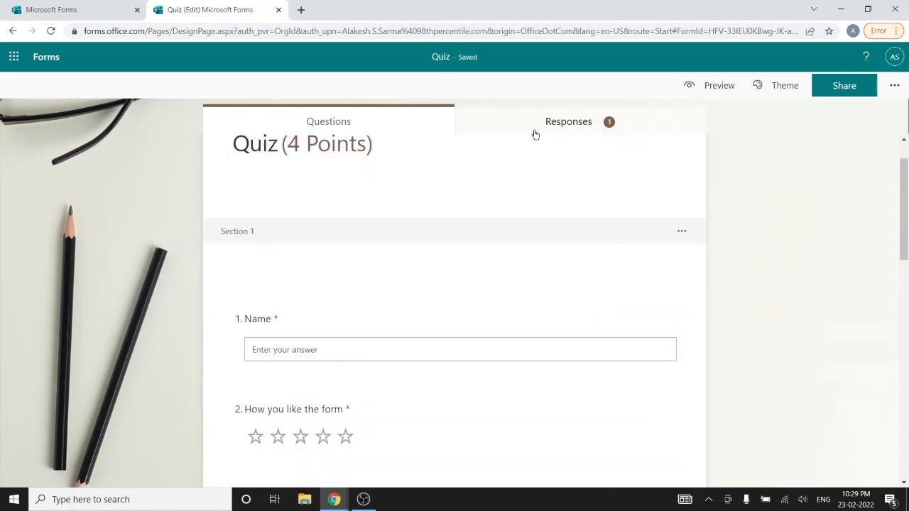
{"action": "left_click", "coordinate": [564, 123]}
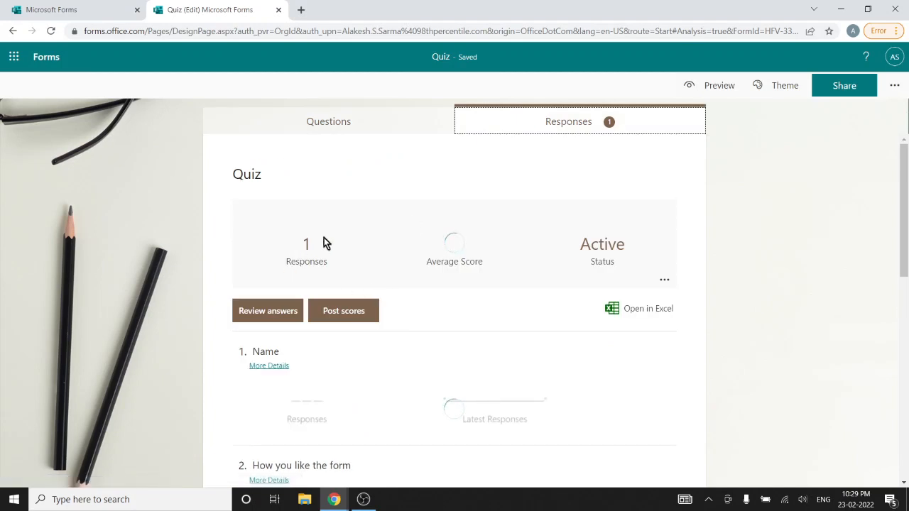
{"action": "left_click", "coordinate": [320, 121]}
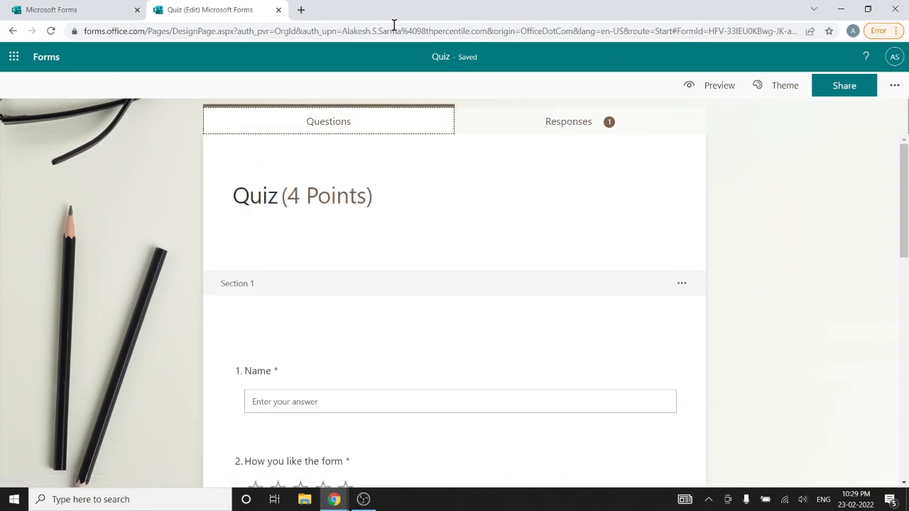
{"action": "left_click", "coordinate": [333, 501]}
{"action": "mouse_move", "coordinate": [378, 460]}
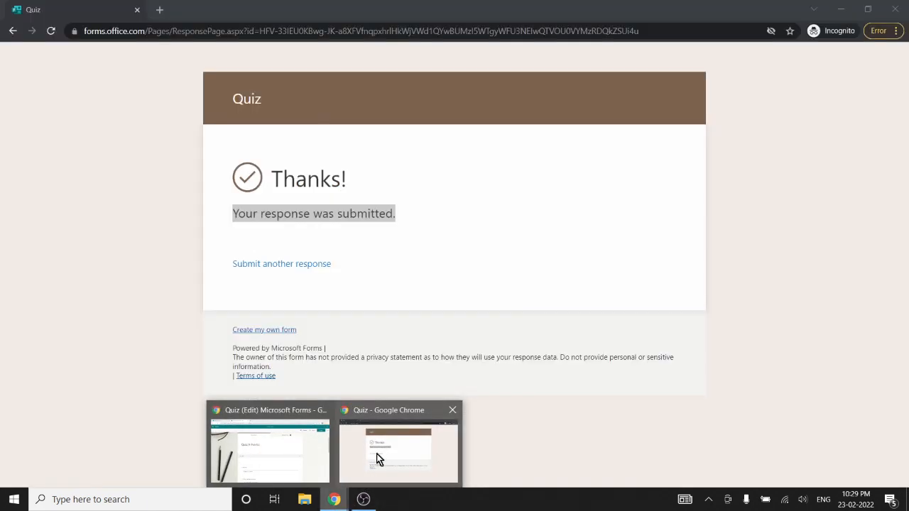
{"action": "left_click", "coordinate": [248, 458]}
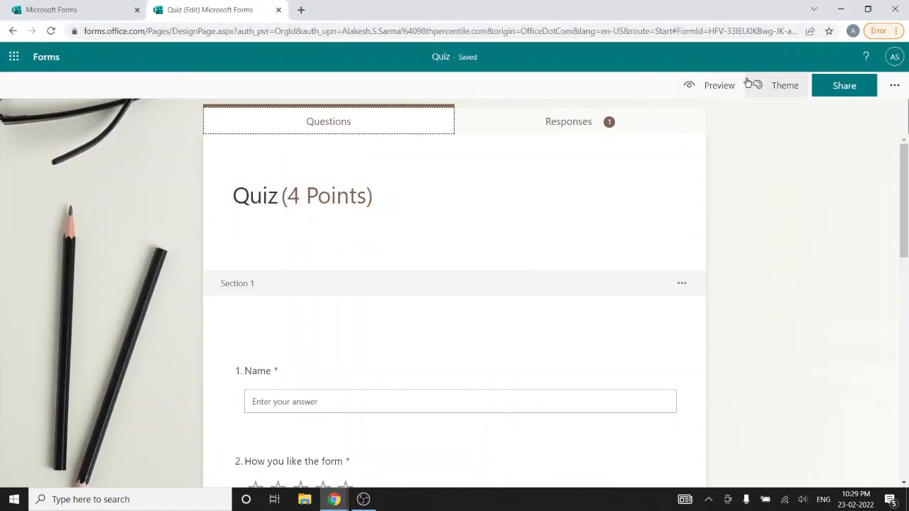
Switch to the incognito window and go back from the confirmation page to the new tab page
{"action": "left_click", "coordinate": [333, 498]}
{"action": "left_click", "coordinate": [422, 452]}
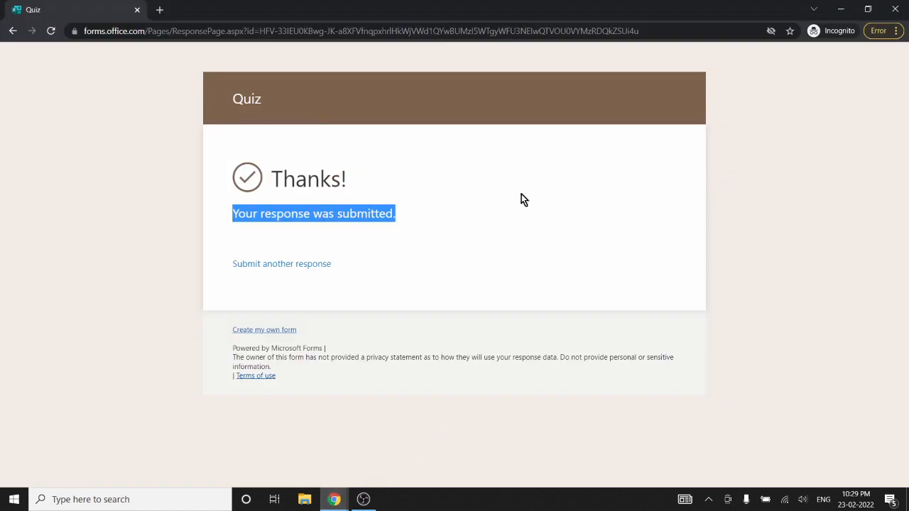
{"action": "left_click", "coordinate": [13, 31]}
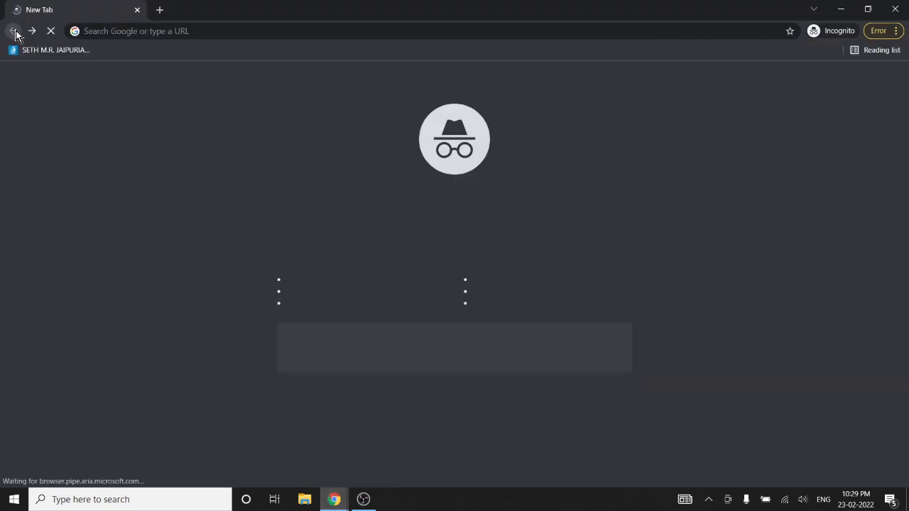
Switch to the quiz editing window and copy the quiz's response link from the sharing options
{"action": "left_click", "coordinate": [334, 499]}
{"action": "left_click", "coordinate": [288, 464]}
{"action": "left_click", "coordinate": [872, 85]}
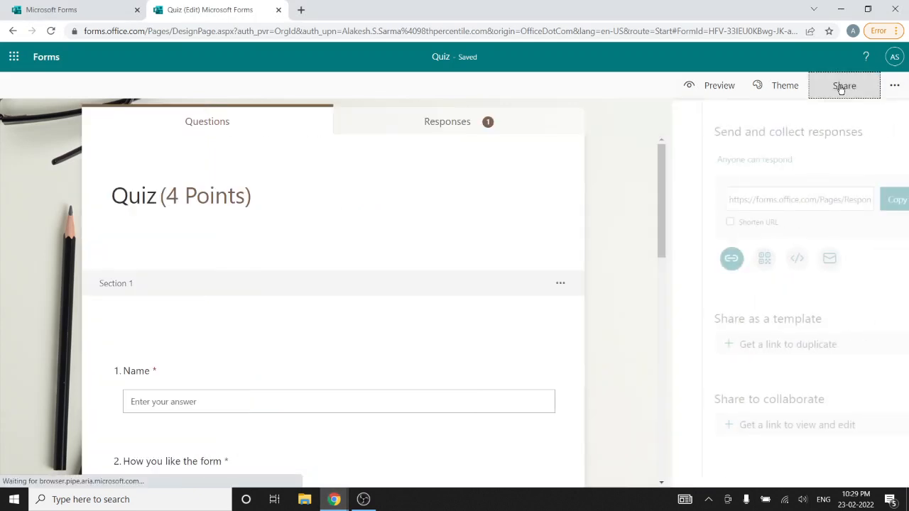
{"action": "left_click", "coordinate": [862, 203]}
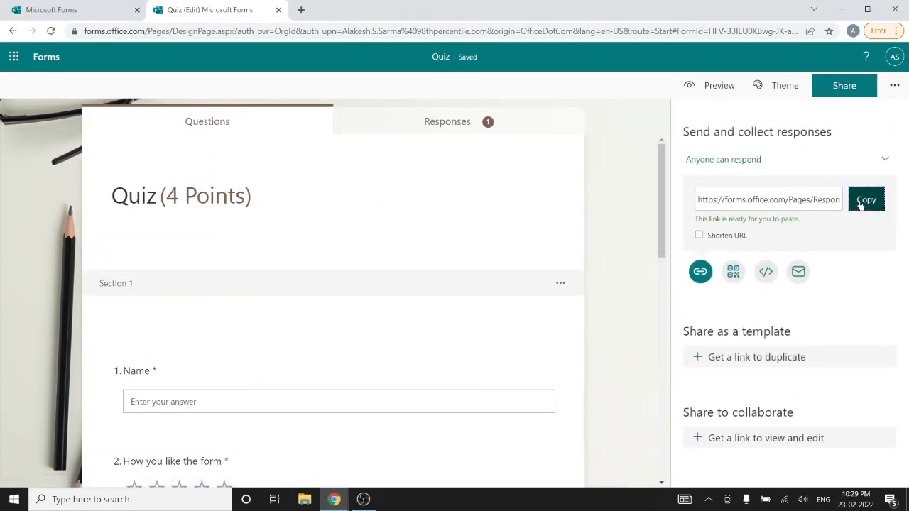
Open the copied quiz response link in the incognito window
{"action": "mouse_move", "coordinate": [332, 497]}
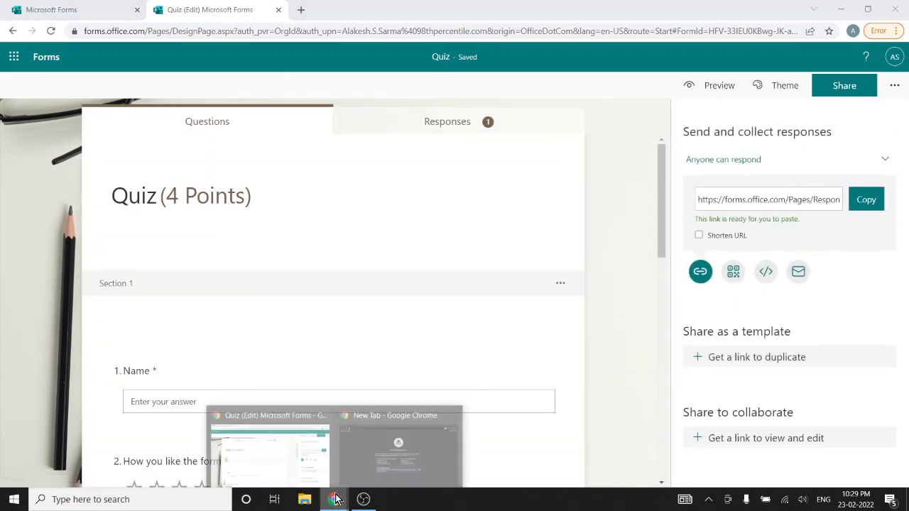
{"action": "left_click", "coordinate": [401, 454]}
{"action": "left_click", "coordinate": [235, 31]}
{"action": "key", "text": "ctrl+v"}
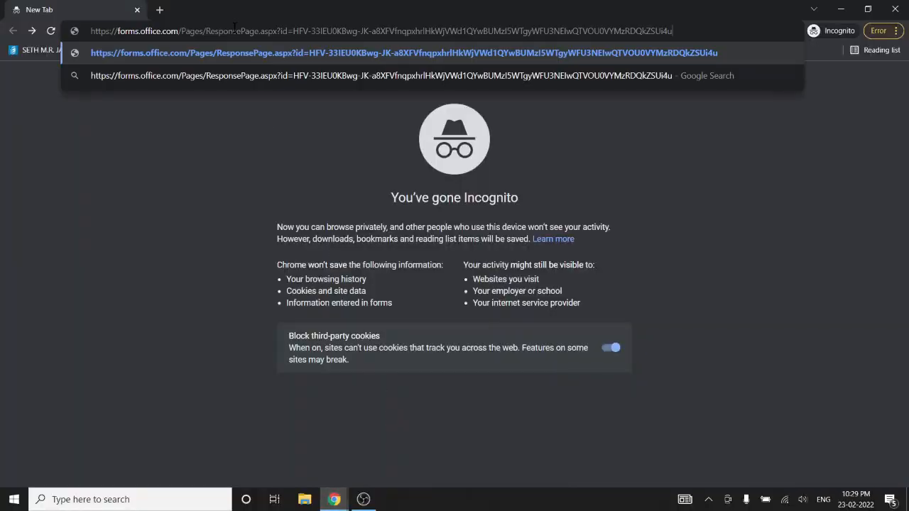
{"action": "key", "text": "Return"}
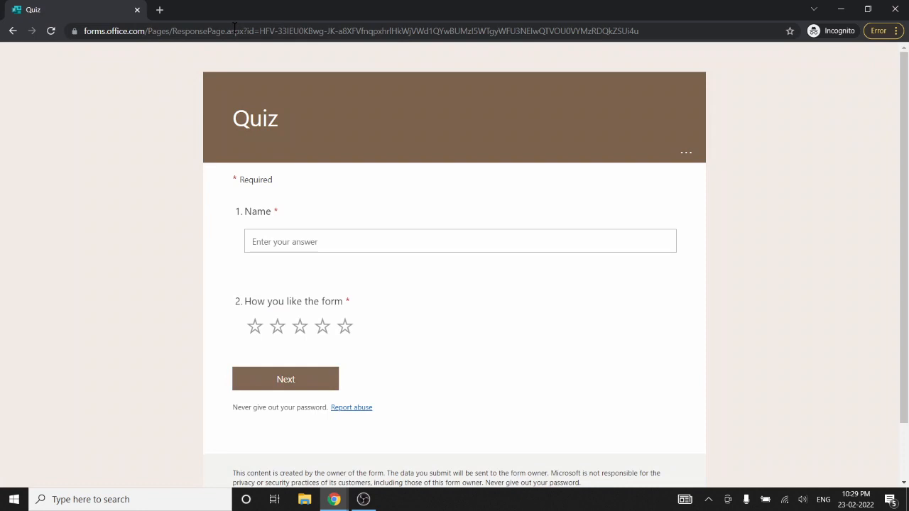
Enter the respondent's name, rate the form four stars and continue to the question section
{"action": "left_click", "coordinate": [333, 239]}
{"action": "type", "text": "s"}
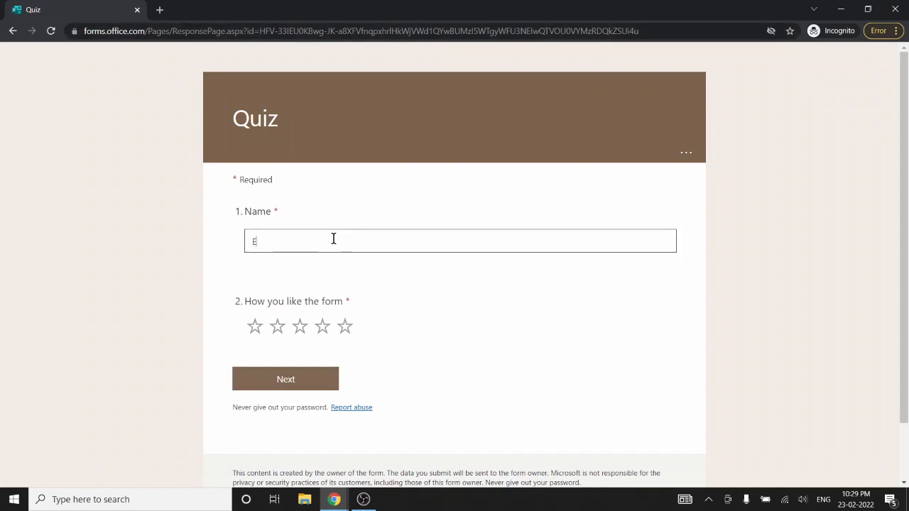
{"action": "key", "text": "BackSpace"}
{"action": "type", "text": "Abc z"}
{"action": "left_click", "coordinate": [324, 332]}
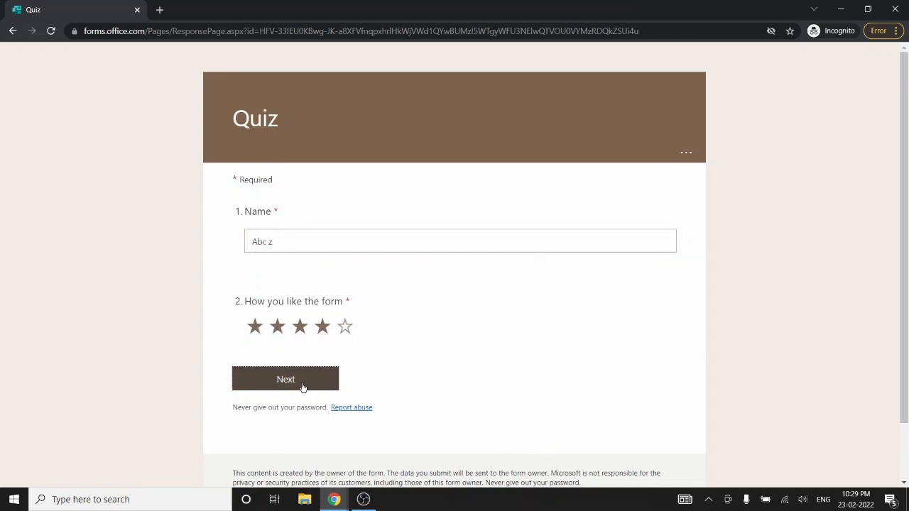
{"action": "left_click", "coordinate": [301, 384]}
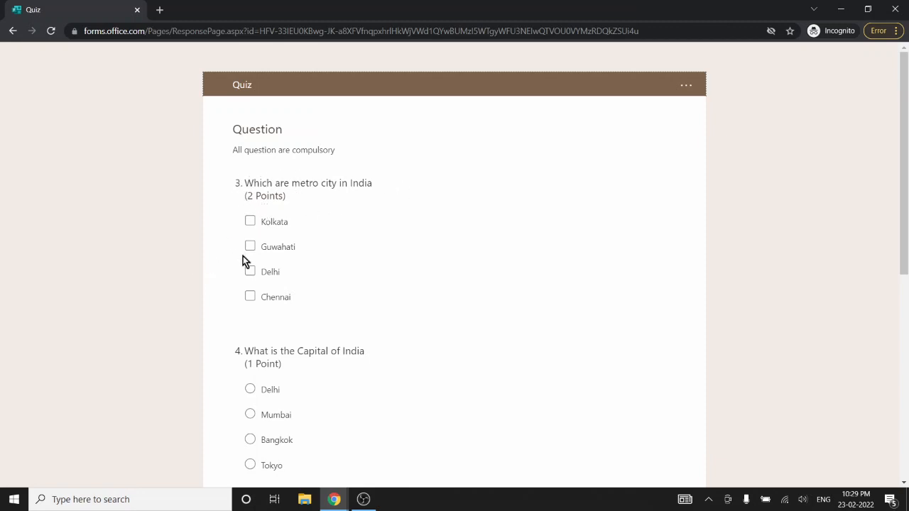
Answer the metro city question with Kolkata and Delhi, and the capital of India question with Delhi
{"action": "left_click", "coordinate": [250, 221]}
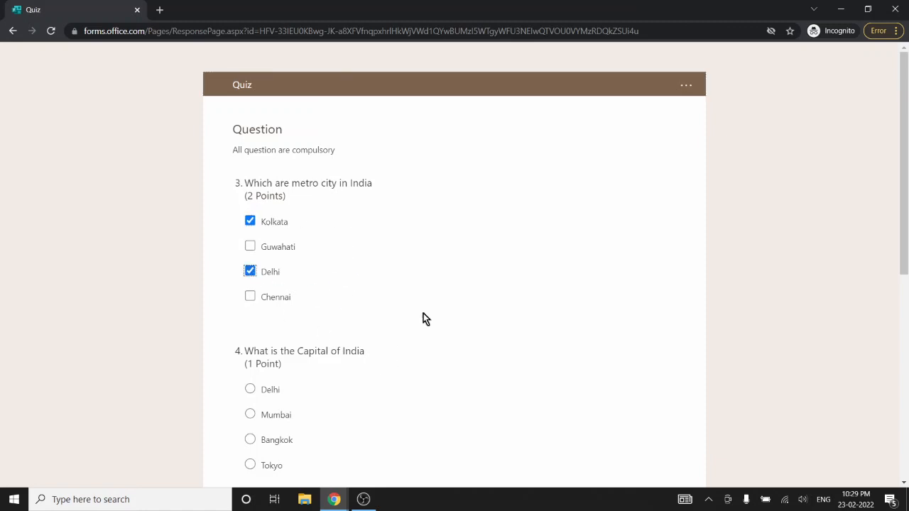
{"action": "scroll", "coordinate": [423, 313], "scroll_direction": "down", "scroll_amount": 2}
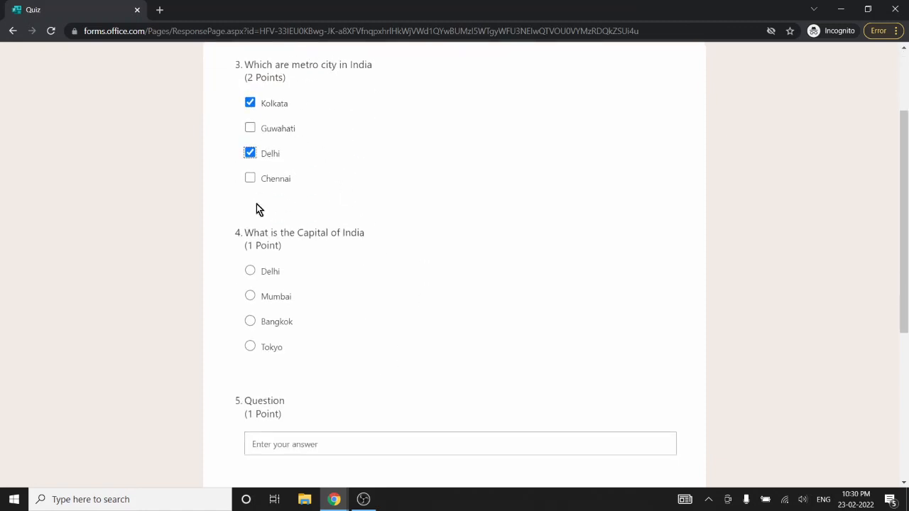
{"action": "scroll", "coordinate": [338, 312], "scroll_direction": "down", "scroll_amount": 1}
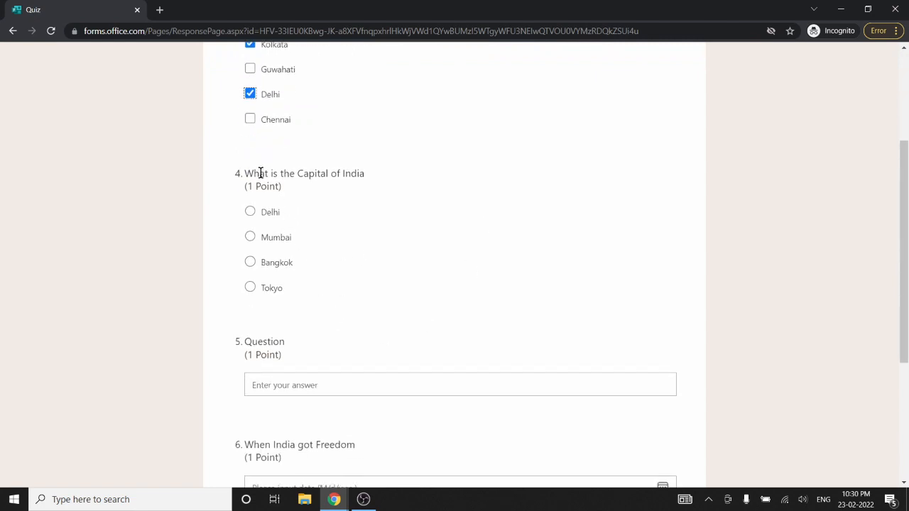
{"action": "left_click", "coordinate": [254, 214]}
{"action": "scroll", "coordinate": [456, 317], "scroll_direction": "down", "scroll_amount": 2}
{"action": "left_click", "coordinate": [365, 270]}
{"action": "left_click", "coordinate": [417, 290]}
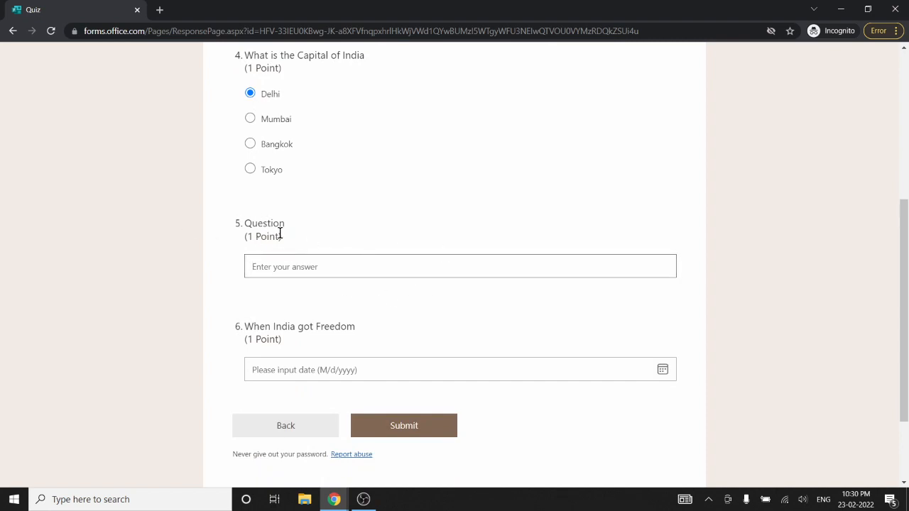
Open the calendar for the India freedom date question and set the year to 1947
{"action": "scroll", "coordinate": [278, 223], "scroll_direction": "down", "scroll_amount": 2}
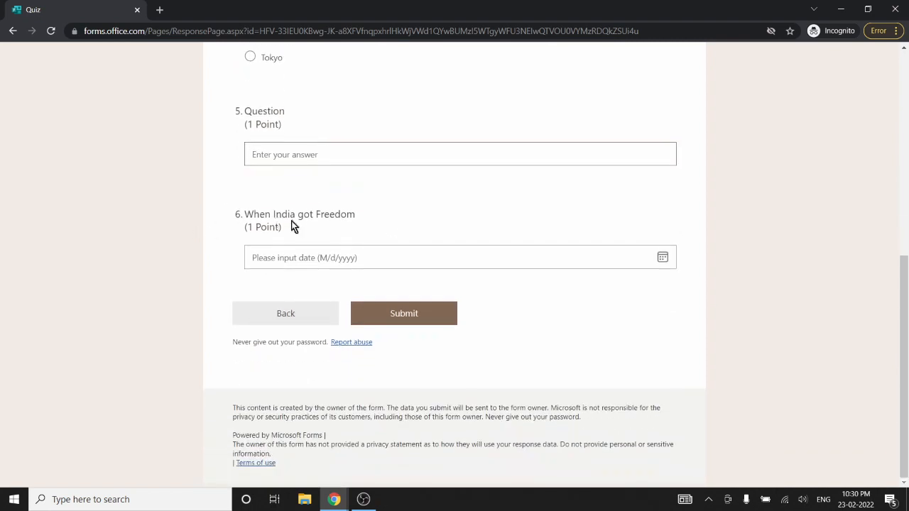
{"action": "left_click", "coordinate": [665, 257]}
{"action": "left_click", "coordinate": [380, 285]}
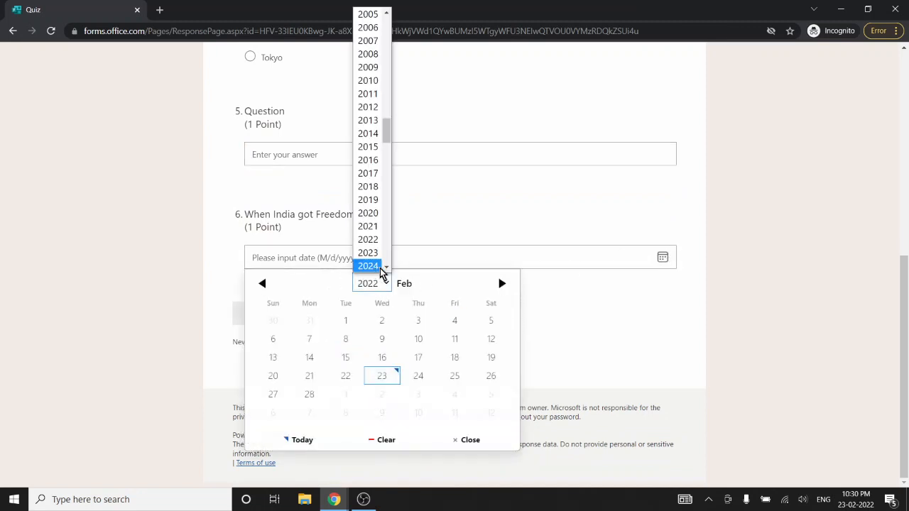
{"action": "type", "text": "1940"}
{"action": "type", "text": "7"}
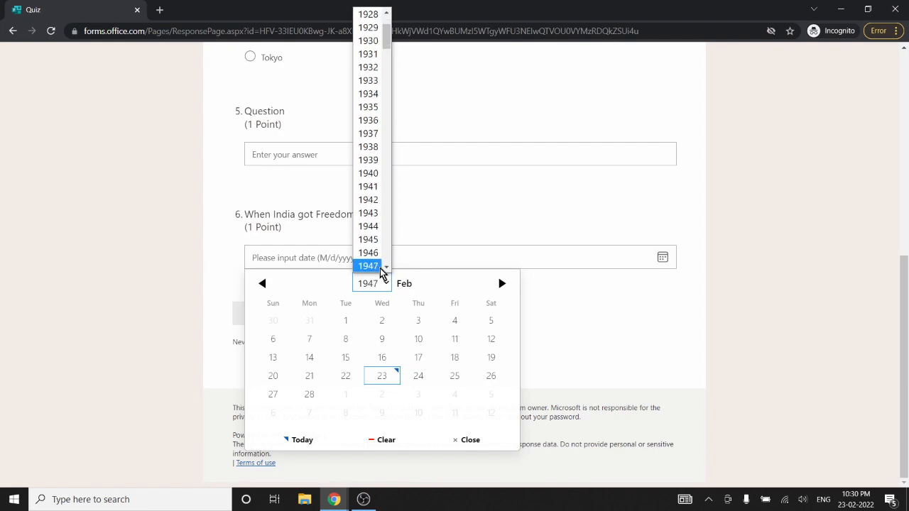
{"action": "left_click", "coordinate": [380, 267]}
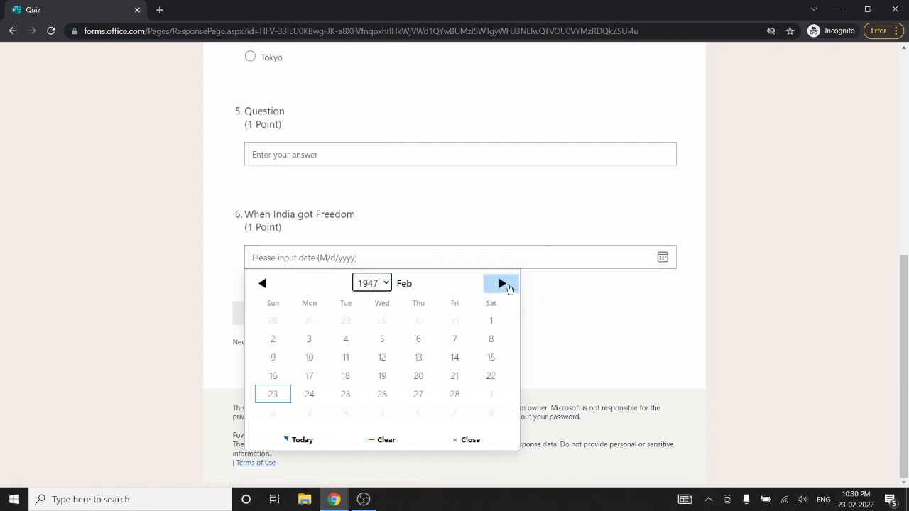
Choose August 15 as the freedom date and submit the quiz response
{"action": "left_click", "coordinate": [507, 286]}
{"action": "left_click", "coordinate": [507, 285]}
{"action": "left_click", "coordinate": [506, 285]}
{"action": "left_click", "coordinate": [507, 286]}
{"action": "left_click", "coordinate": [507, 286]}
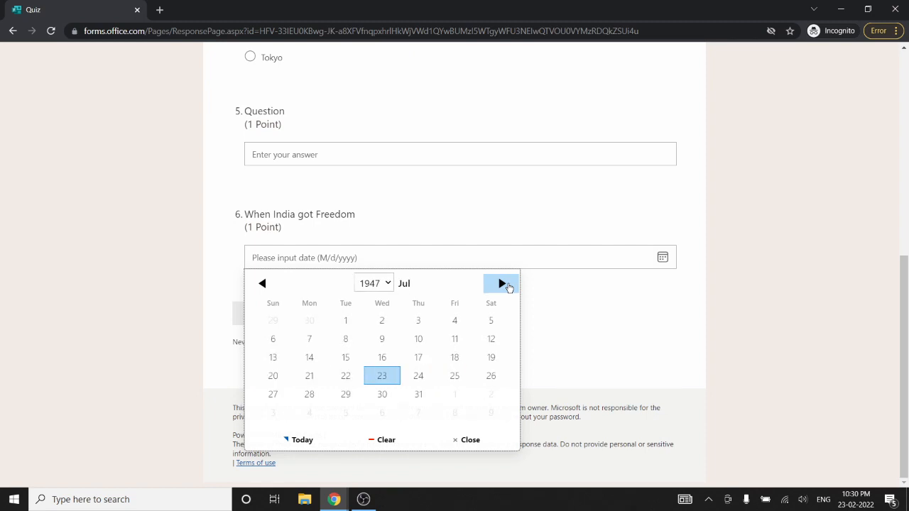
{"action": "left_click", "coordinate": [507, 285]}
{"action": "left_click", "coordinate": [506, 286]}
{"action": "left_click", "coordinate": [262, 283]}
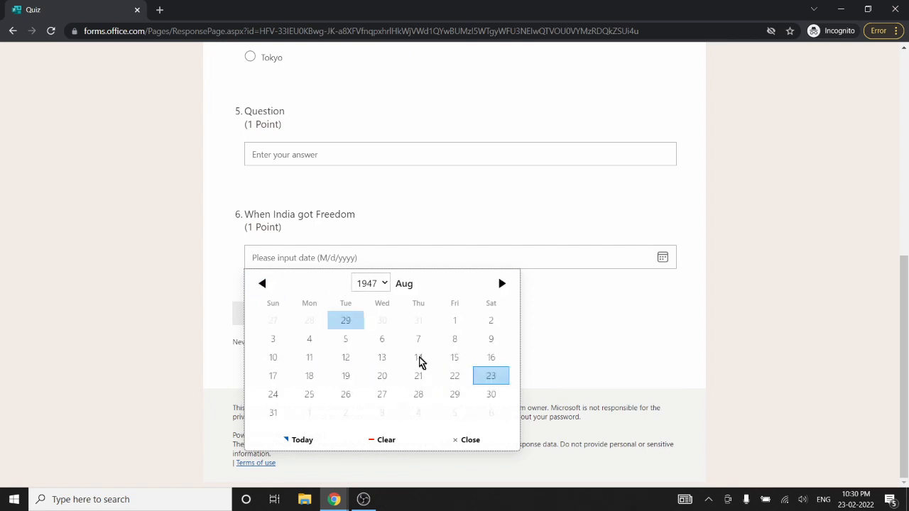
{"action": "left_click", "coordinate": [451, 357]}
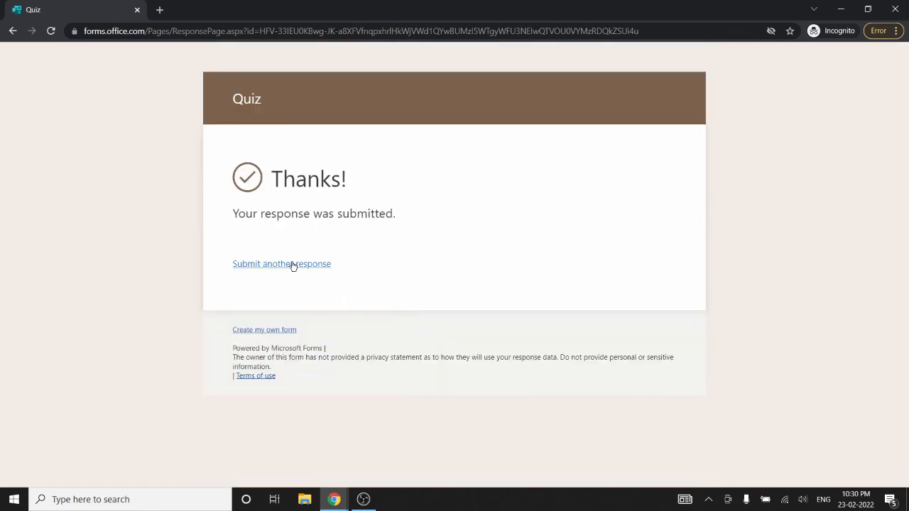
Return to the quiz editing window and examine the answer settings of the capital and freedom date questions
{"action": "left_click", "coordinate": [332, 507]}
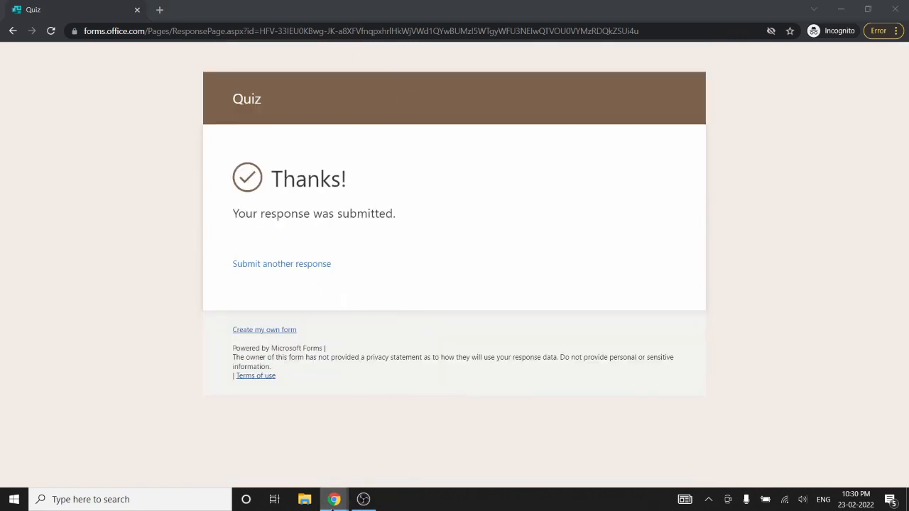
{"action": "left_click", "coordinate": [296, 436]}
{"action": "scroll", "coordinate": [312, 369], "scroll_direction": "down", "scroll_amount": 3}
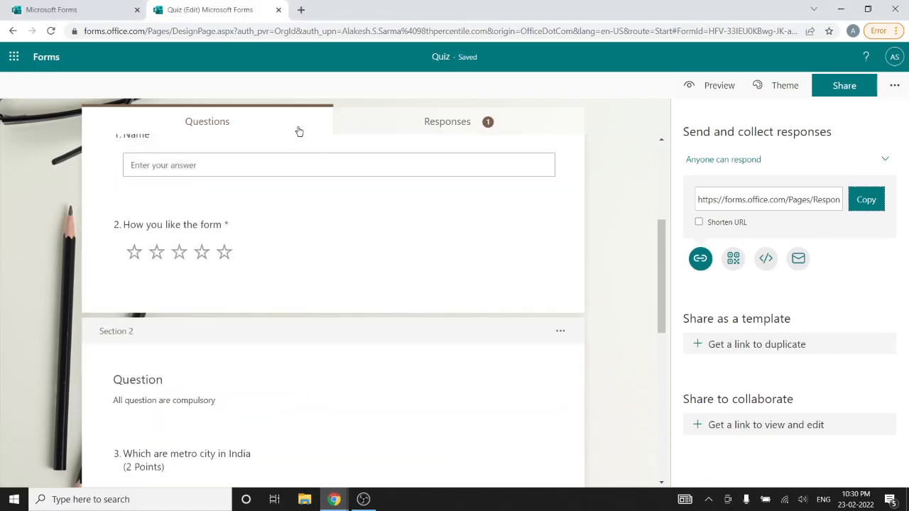
{"action": "scroll", "coordinate": [330, 286], "scroll_direction": "down", "scroll_amount": 4}
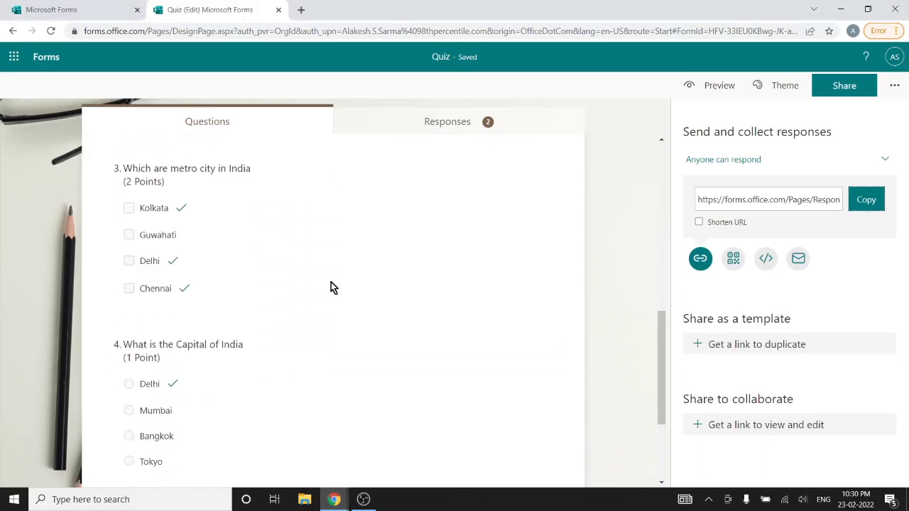
{"action": "scroll", "coordinate": [333, 285], "scroll_direction": "down", "scroll_amount": 2}
{"action": "left_click", "coordinate": [256, 401]}
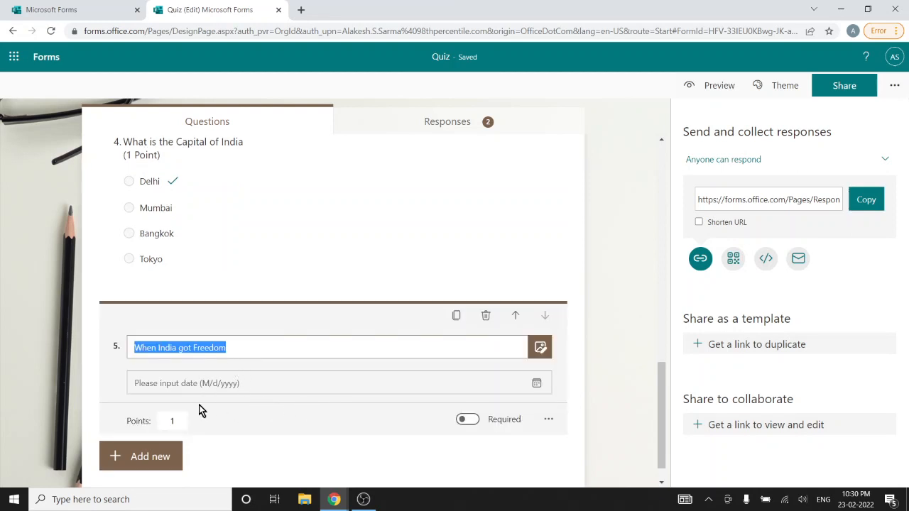
{"action": "left_click", "coordinate": [247, 383]}
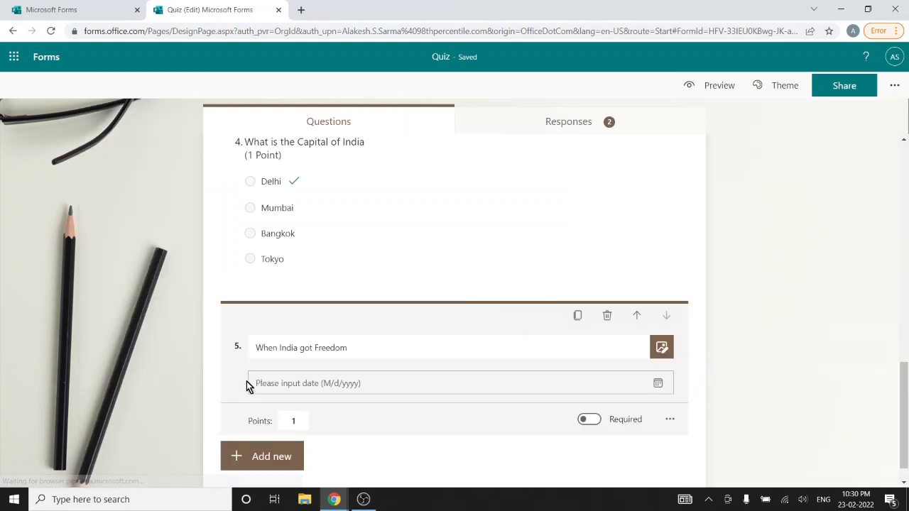
{"action": "scroll", "coordinate": [465, 401], "scroll_direction": "down", "scroll_amount": 1}
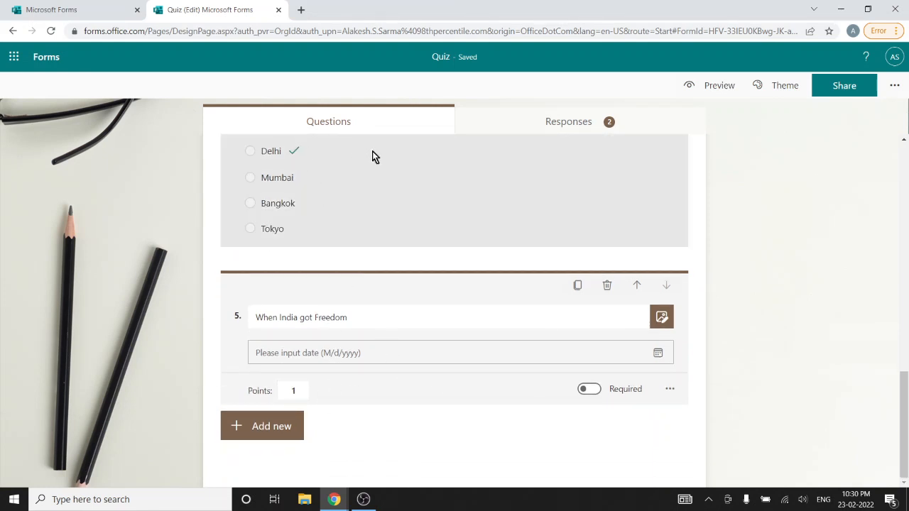
{"action": "left_click", "coordinate": [414, 158]}
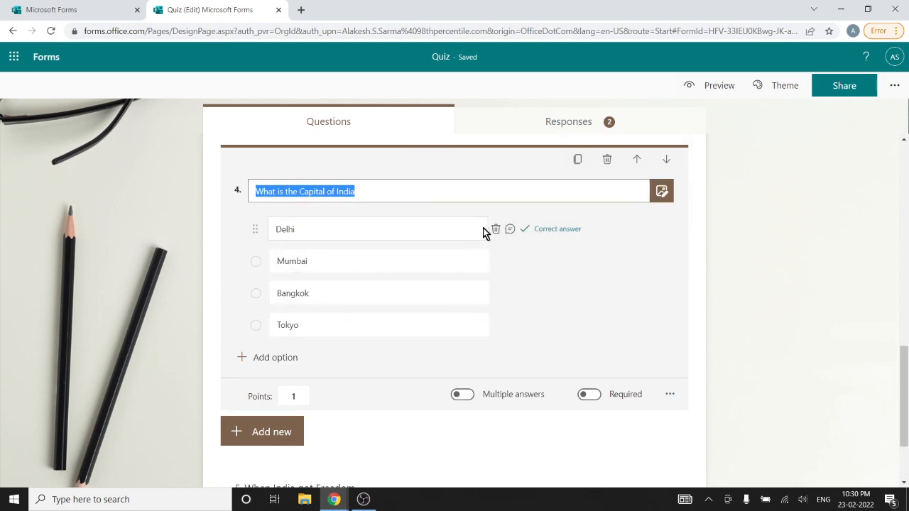
{"action": "scroll", "coordinate": [483, 270], "scroll_direction": "down", "scroll_amount": 2}
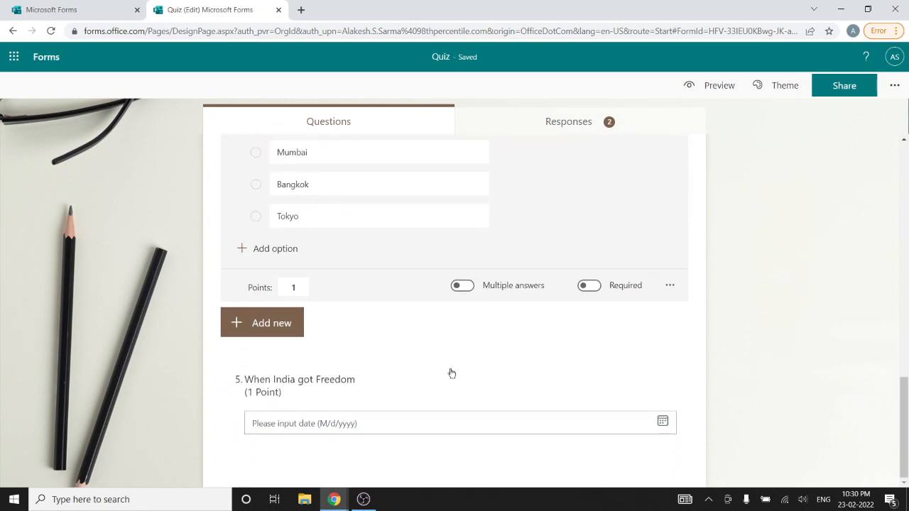
{"action": "left_click", "coordinate": [401, 402]}
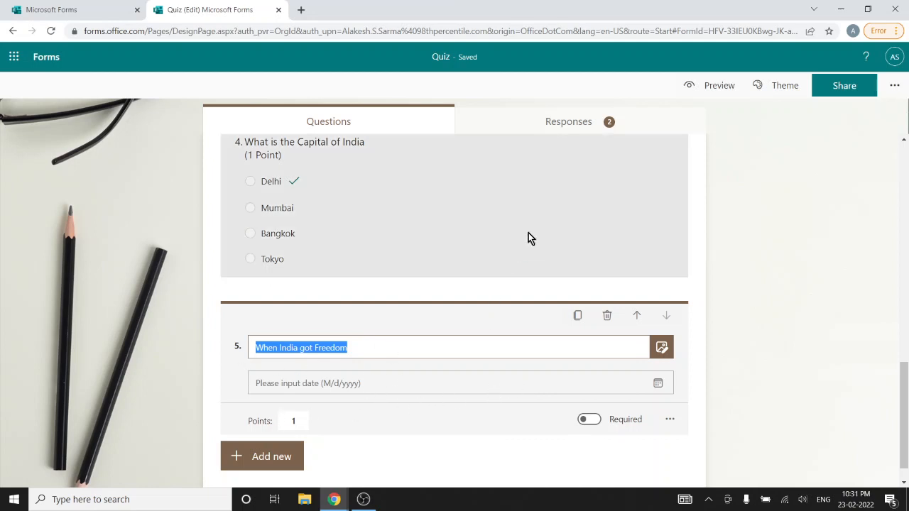
Examine the quiz's response summary question by question and open the review of individual answers
{"action": "left_click", "coordinate": [600, 121]}
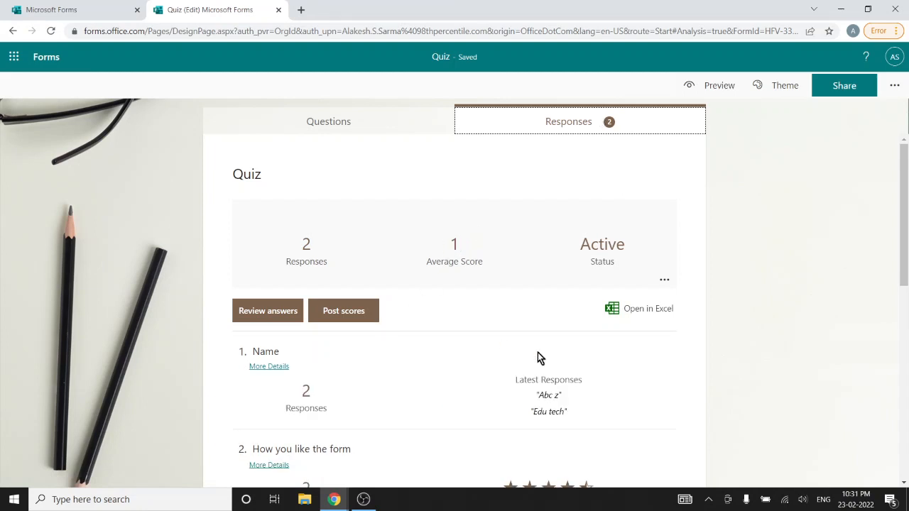
{"action": "scroll", "coordinate": [463, 340], "scroll_direction": "down", "scroll_amount": 2}
{"action": "scroll", "coordinate": [461, 336], "scroll_direction": "down", "scroll_amount": 1}
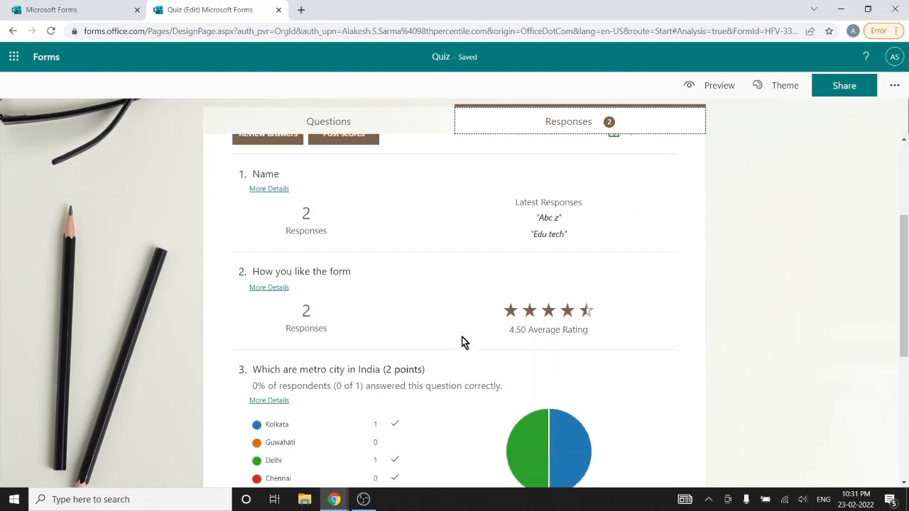
{"action": "scroll", "coordinate": [461, 336], "scroll_direction": "up", "scroll_amount": 2}
{"action": "scroll", "coordinate": [435, 358], "scroll_direction": "down", "scroll_amount": 1}
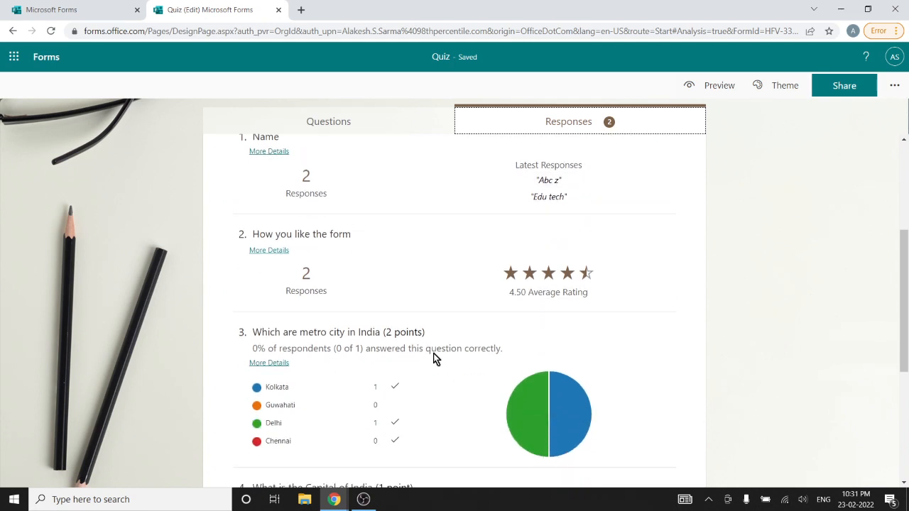
{"action": "scroll", "coordinate": [344, 364], "scroll_direction": "up", "scroll_amount": 3}
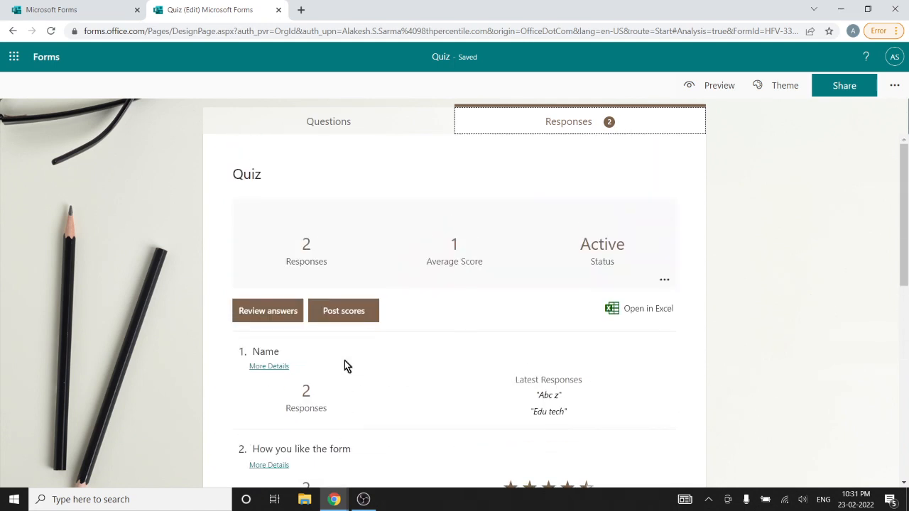
{"action": "scroll", "coordinate": [344, 364], "scroll_direction": "down", "scroll_amount": 2}
{"action": "scroll", "coordinate": [345, 366], "scroll_direction": "down", "scroll_amount": 5}
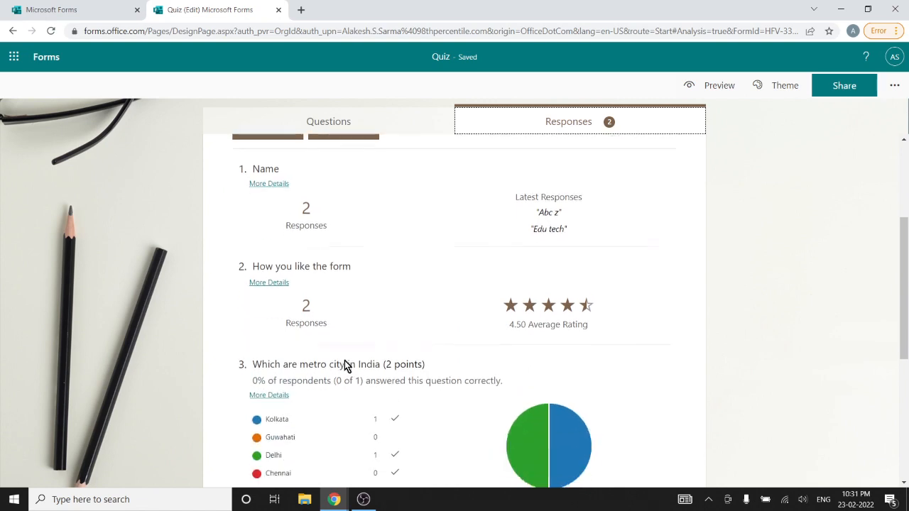
{"action": "scroll", "coordinate": [345, 365], "scroll_direction": "up", "scroll_amount": 6}
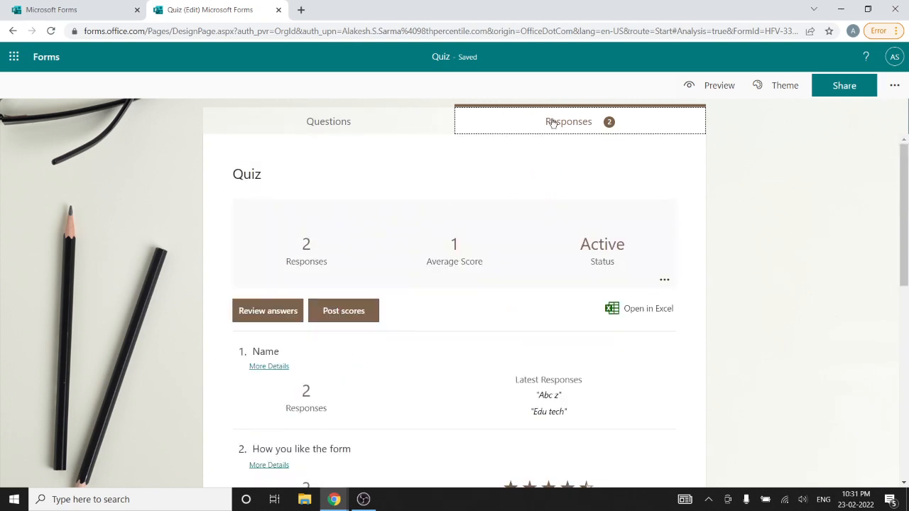
{"action": "left_click", "coordinate": [244, 312]}
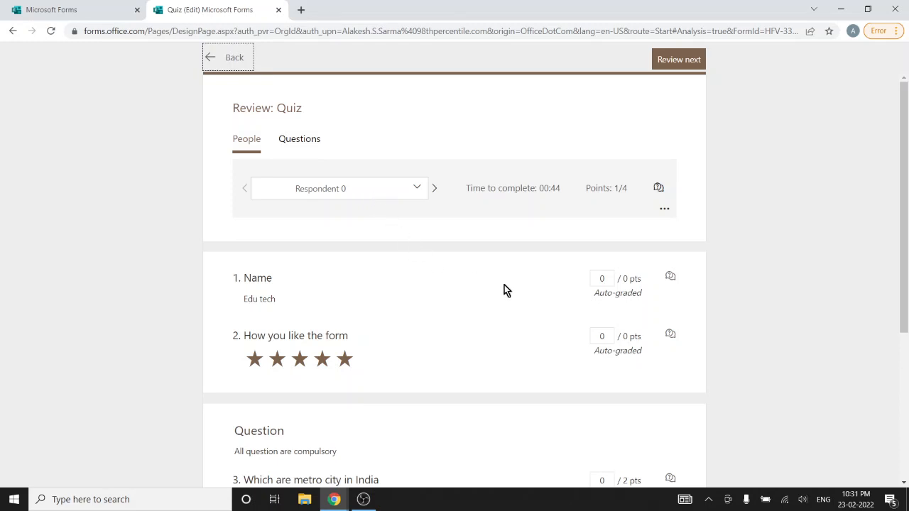
Review the first respondent's answers and award 0 points for the India freedom date question
{"action": "scroll", "coordinate": [352, 285], "scroll_direction": "down", "scroll_amount": 1}
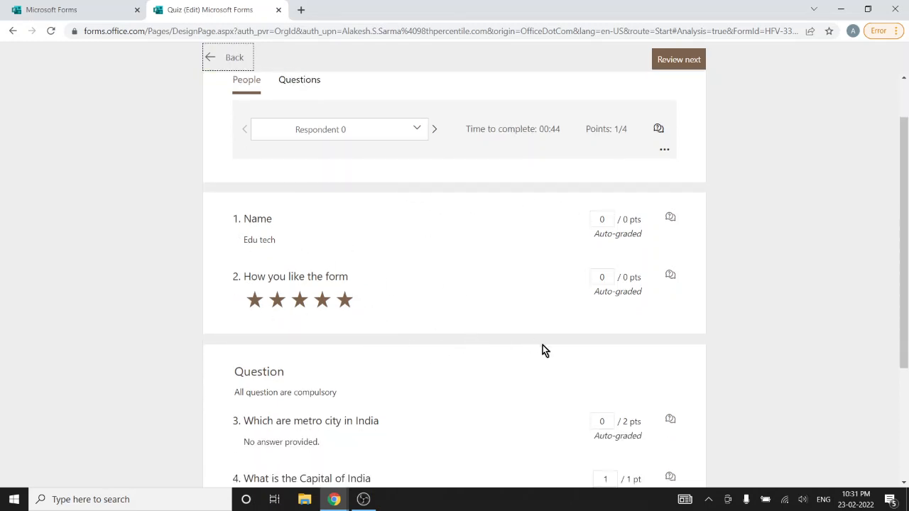
{"action": "scroll", "coordinate": [543, 346], "scroll_direction": "down", "scroll_amount": 3}
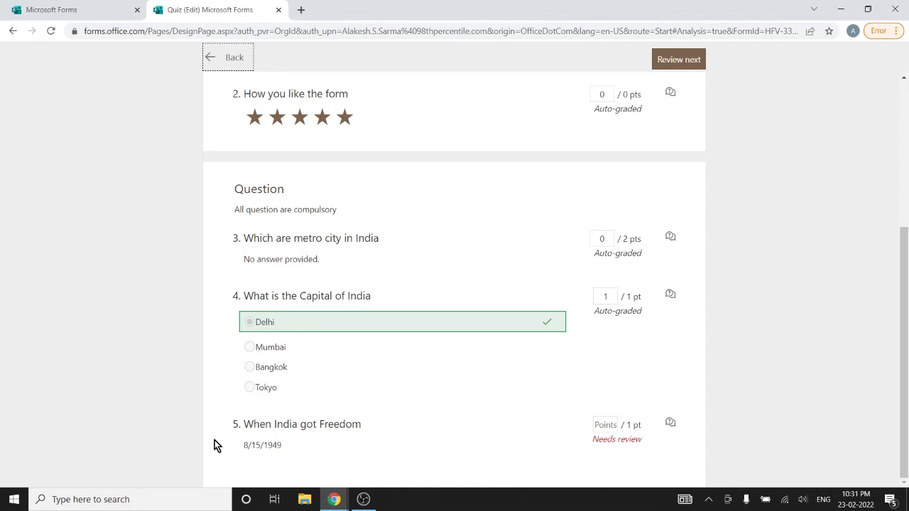
{"action": "left_click", "coordinate": [605, 425]}
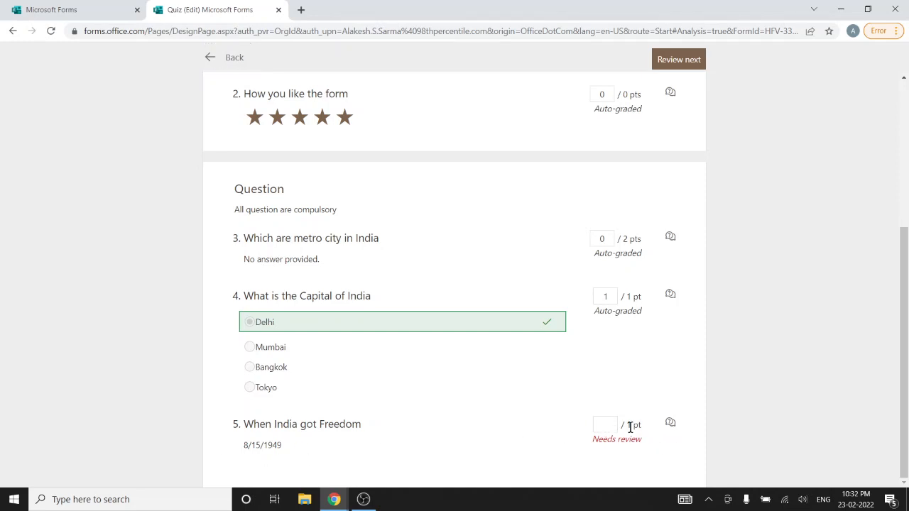
{"action": "type", "text": "0"}
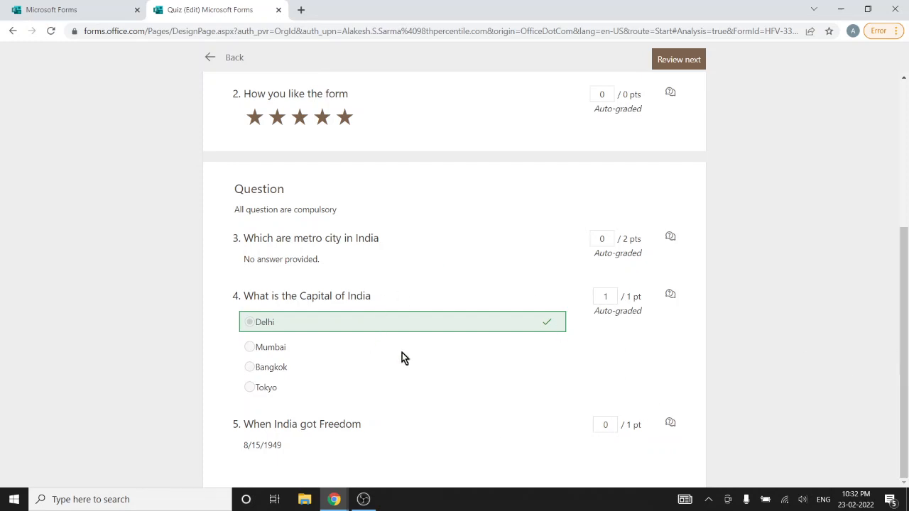
Move on to the next respondent's review and set the metro city question's score to 1 point
{"action": "left_click", "coordinate": [687, 62]}
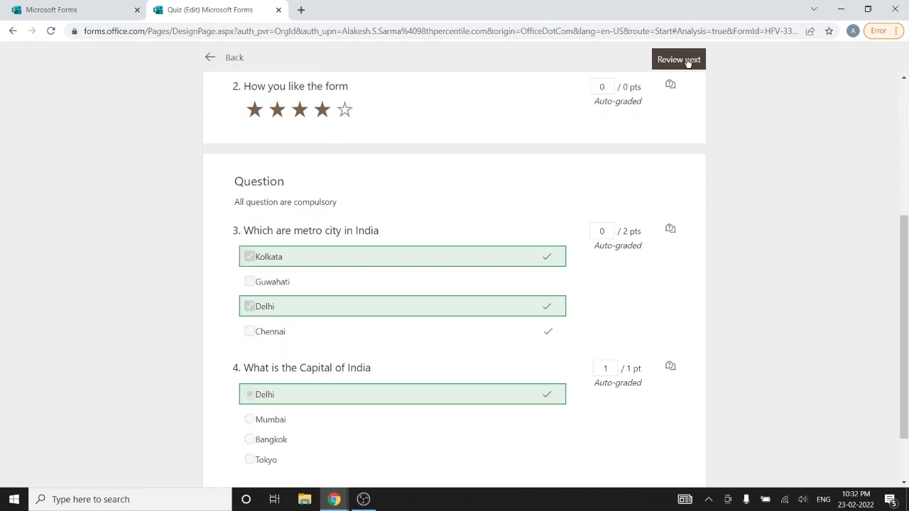
{"action": "left_click_drag", "start_coordinate": [905, 267], "coordinate": [896, 243]}
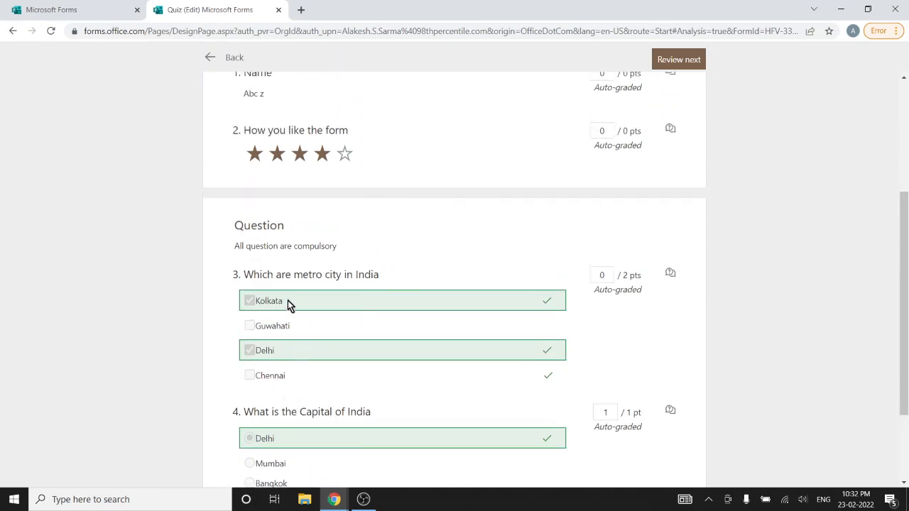
{"action": "left_click_drag", "start_coordinate": [243, 276], "coordinate": [380, 277]}
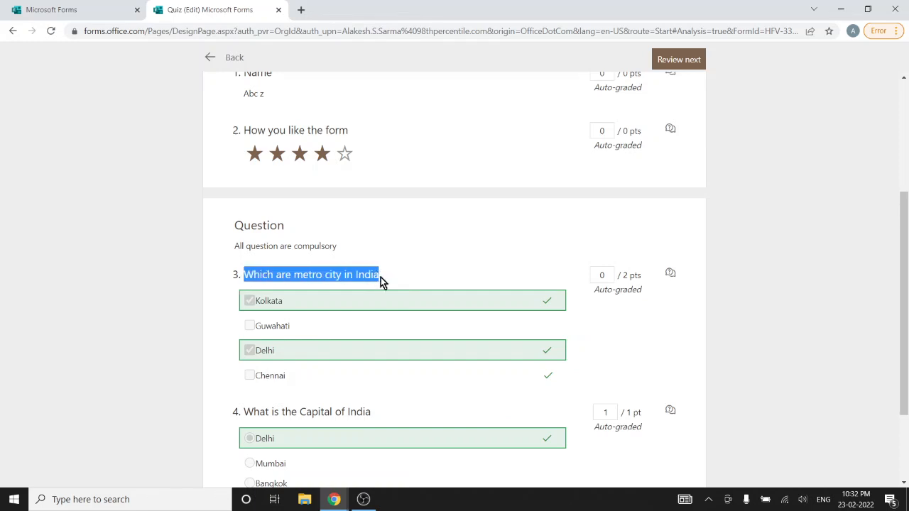
{"action": "left_click", "coordinate": [609, 274]}
{"action": "key", "text": "BackSpace"}
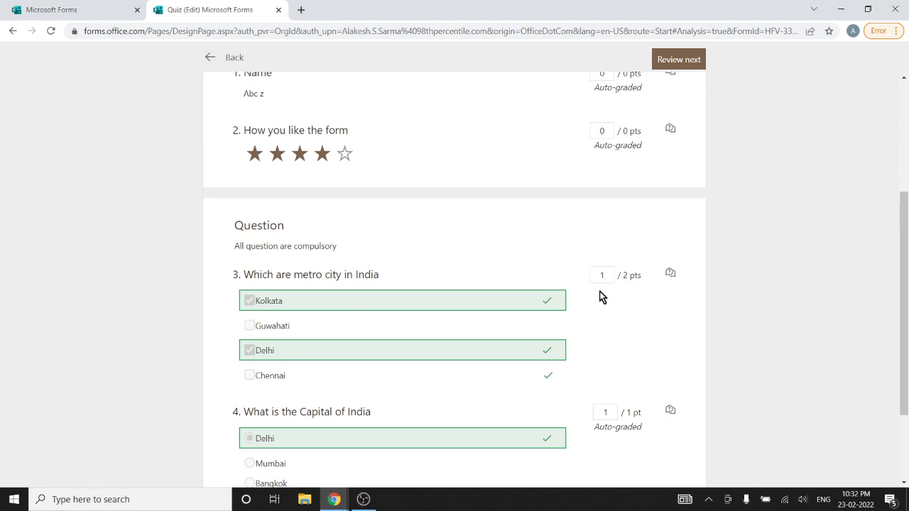
Award this respondent 1 point for the India freedom date question and check the total score
{"action": "scroll", "coordinate": [519, 327], "scroll_direction": "up", "scroll_amount": 3}
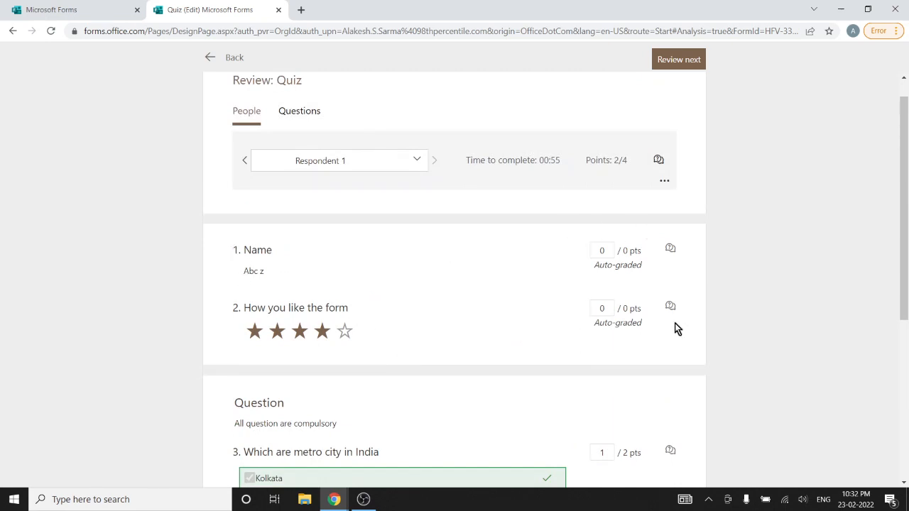
{"action": "scroll", "coordinate": [608, 327], "scroll_direction": "down", "scroll_amount": 4}
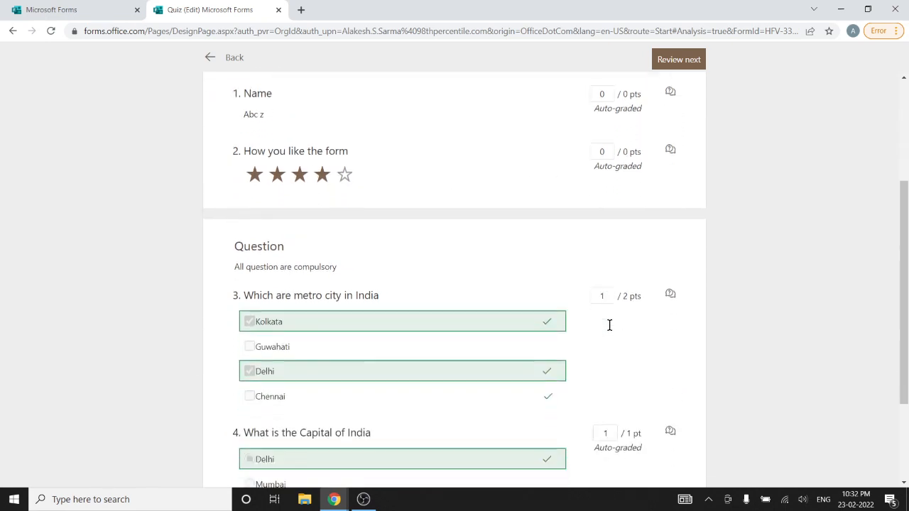
{"action": "scroll", "coordinate": [609, 325], "scroll_direction": "down", "scroll_amount": 1}
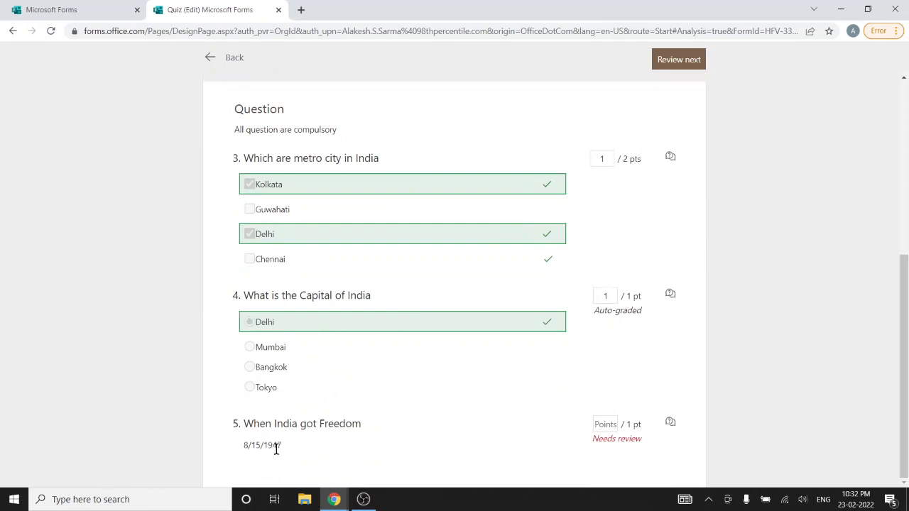
{"action": "left_click", "coordinate": [608, 424]}
{"action": "type", "text": "1"}
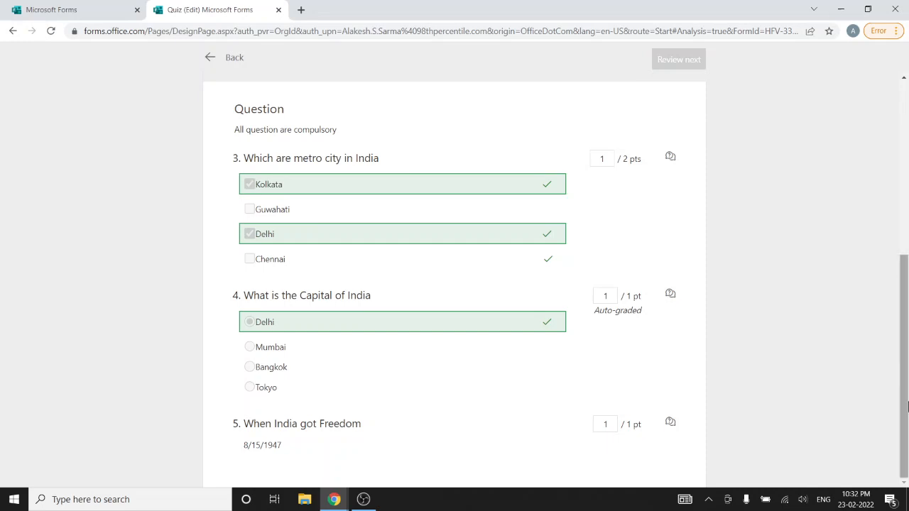
{"action": "scroll", "coordinate": [903, 398], "scroll_direction": "up", "scroll_amount": 5}
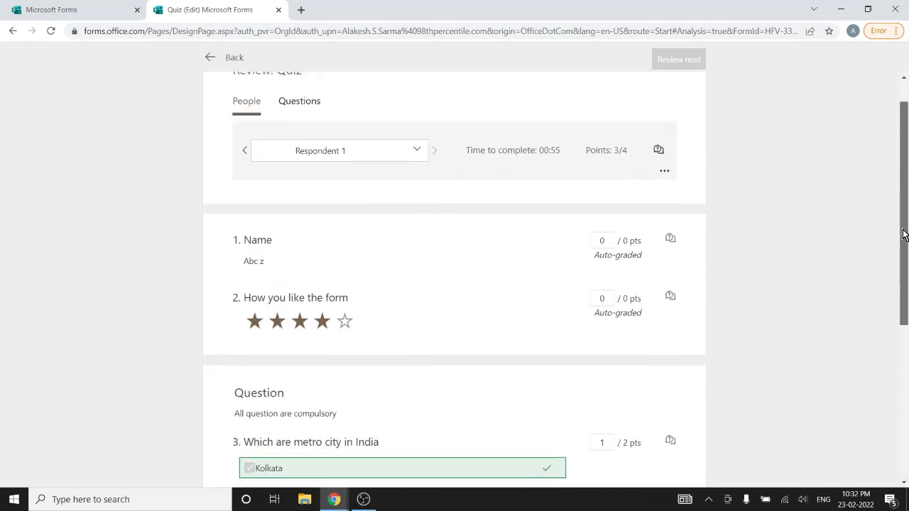
{"action": "scroll", "coordinate": [318, 341], "scroll_direction": "down", "scroll_amount": 5}
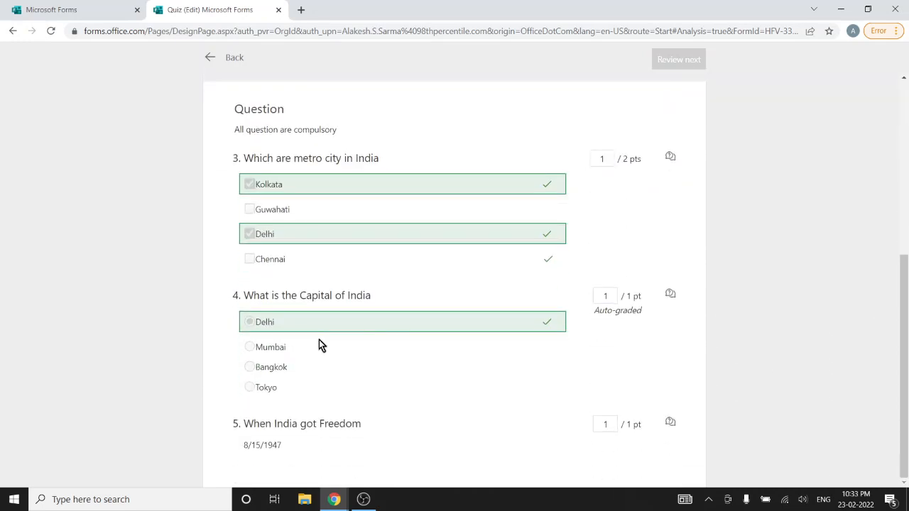
Leave the answer review, return to the quiz's response summary and open the responses in Excel
{"action": "scroll", "coordinate": [308, 331], "scroll_direction": "up", "scroll_amount": 5}
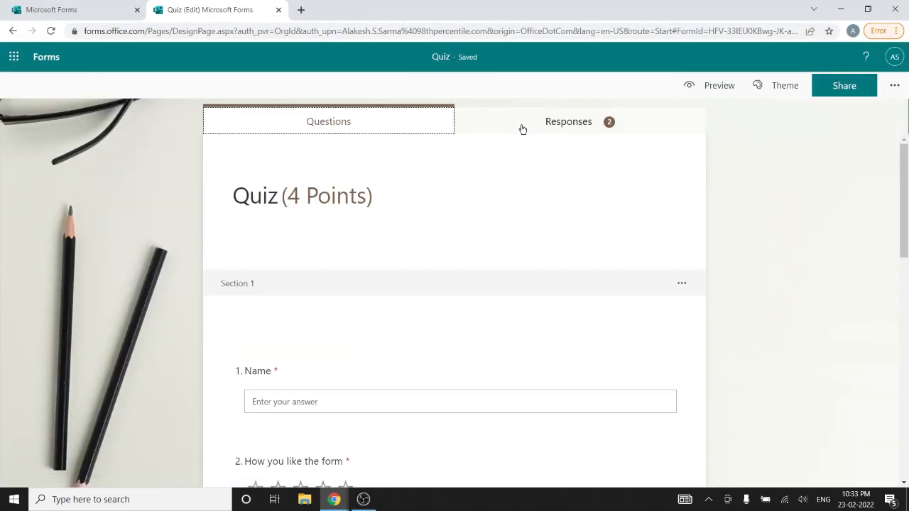
{"action": "left_click", "coordinate": [521, 129]}
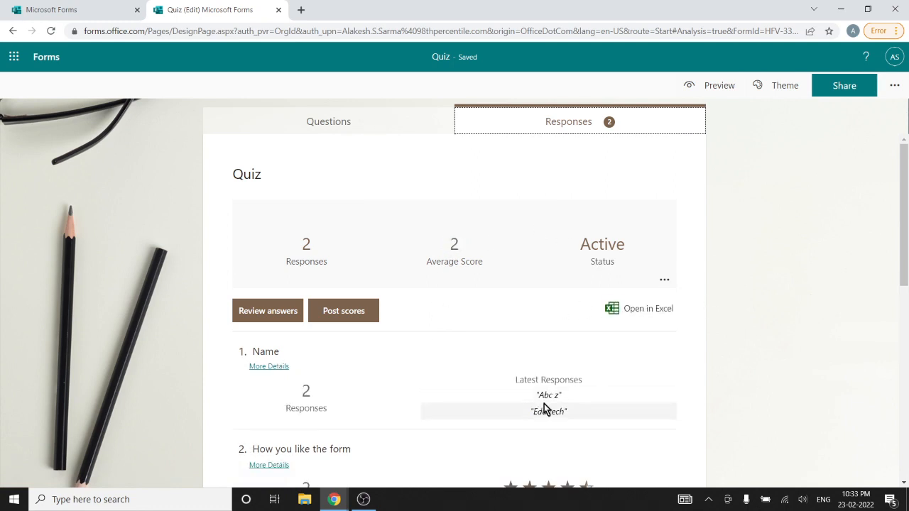
{"action": "left_click", "coordinate": [670, 306]}
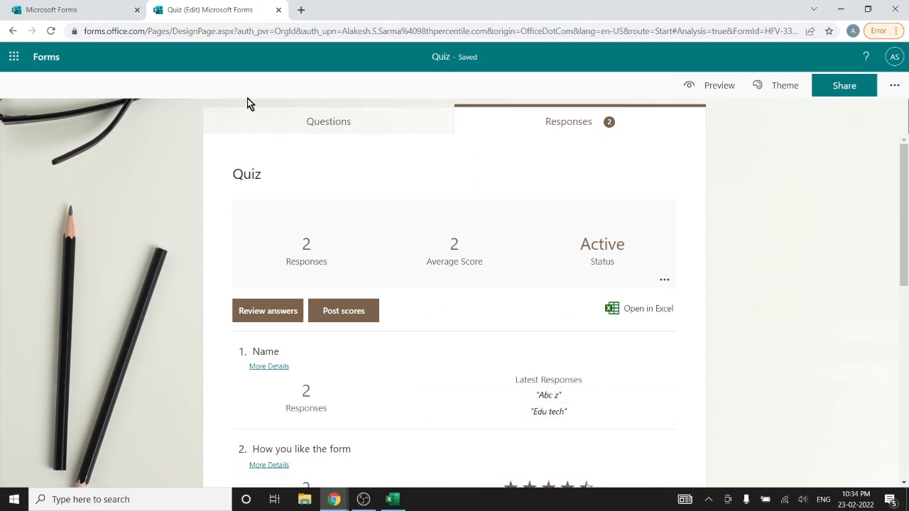
Return to the quiz's question list and look through its sections
{"action": "left_click", "coordinate": [324, 131]}
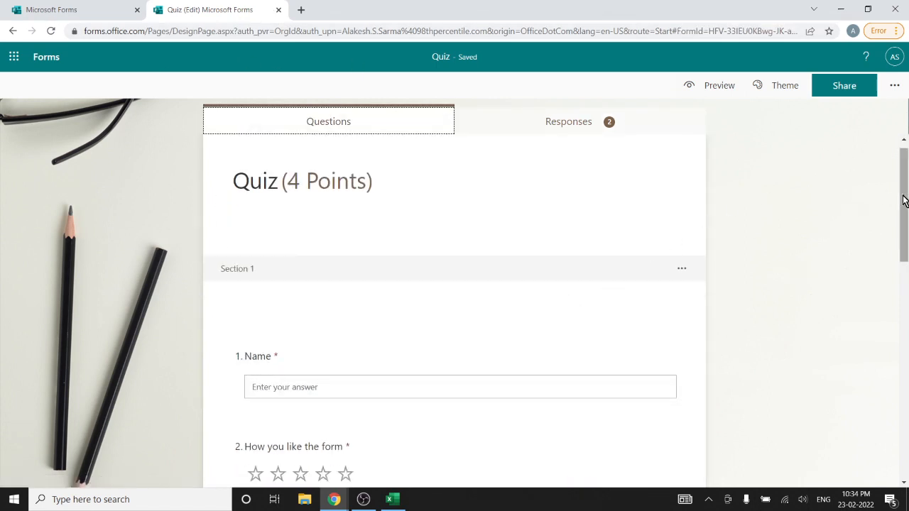
{"action": "left_click_drag", "start_coordinate": [906, 197], "coordinate": [905, 284]}
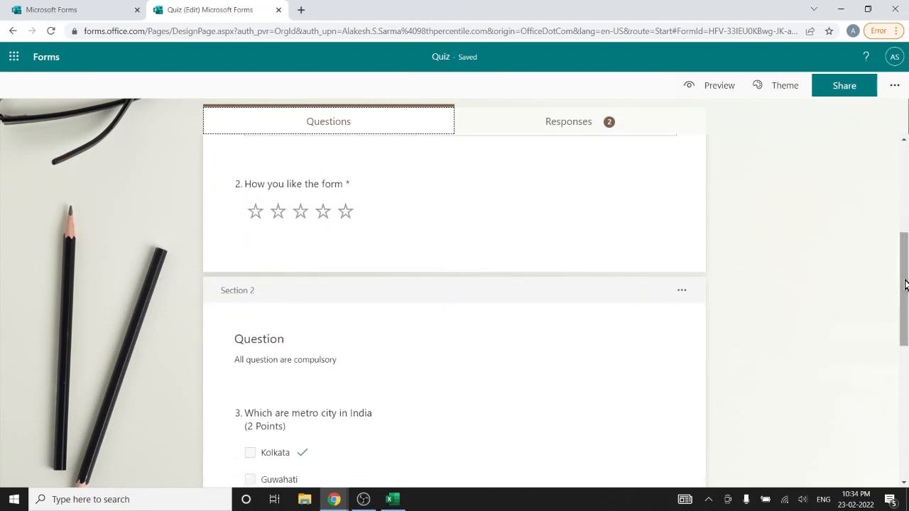